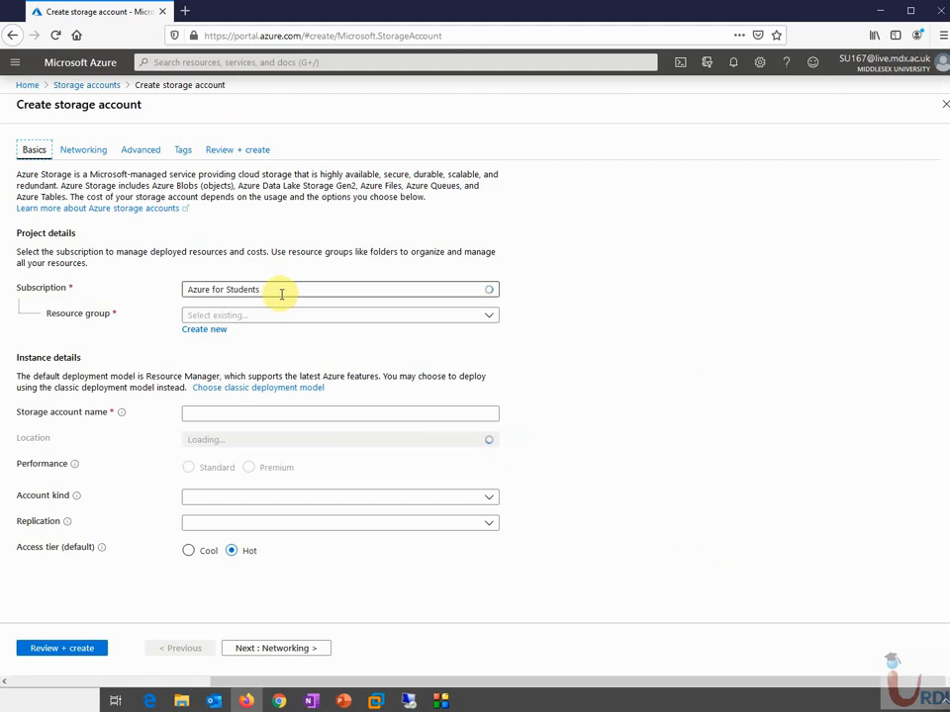
Create a new resource group named uitarg for the storage account.
click(354, 313)
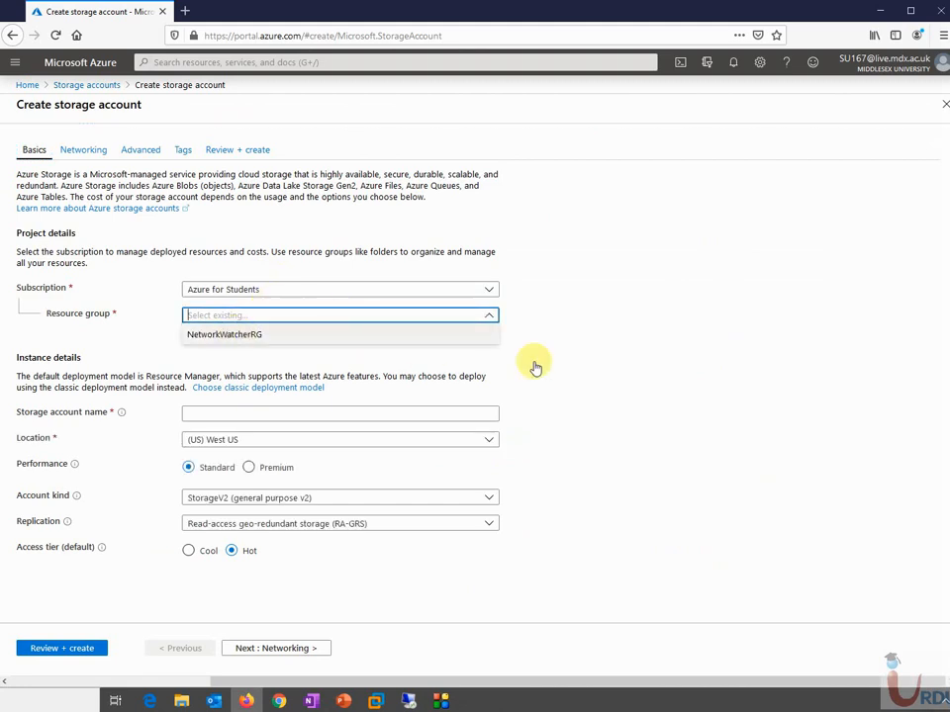
click(203, 330)
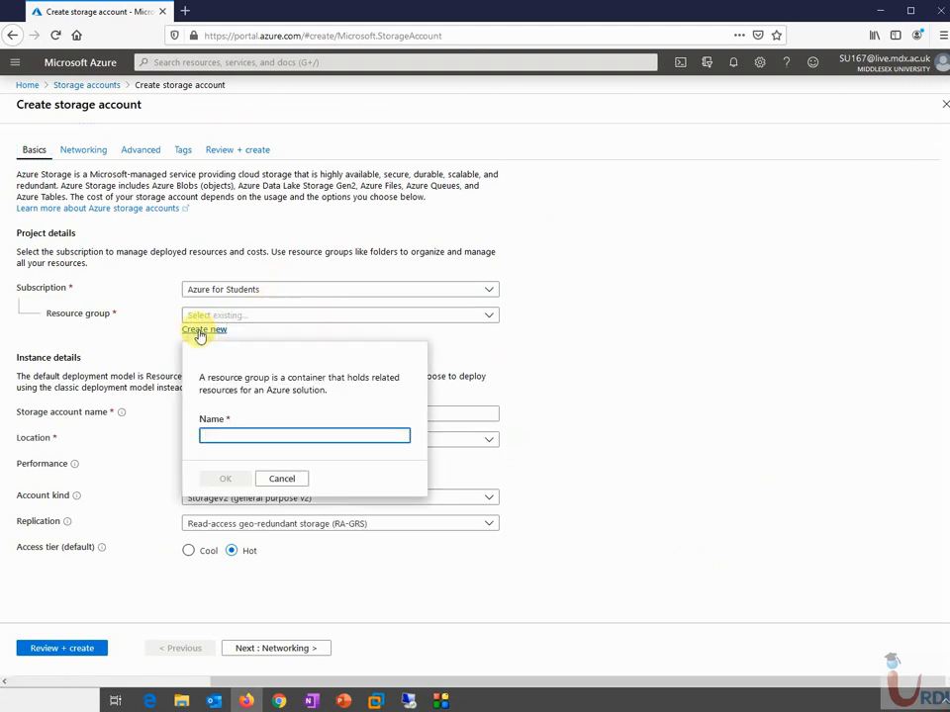
text(uitarg)
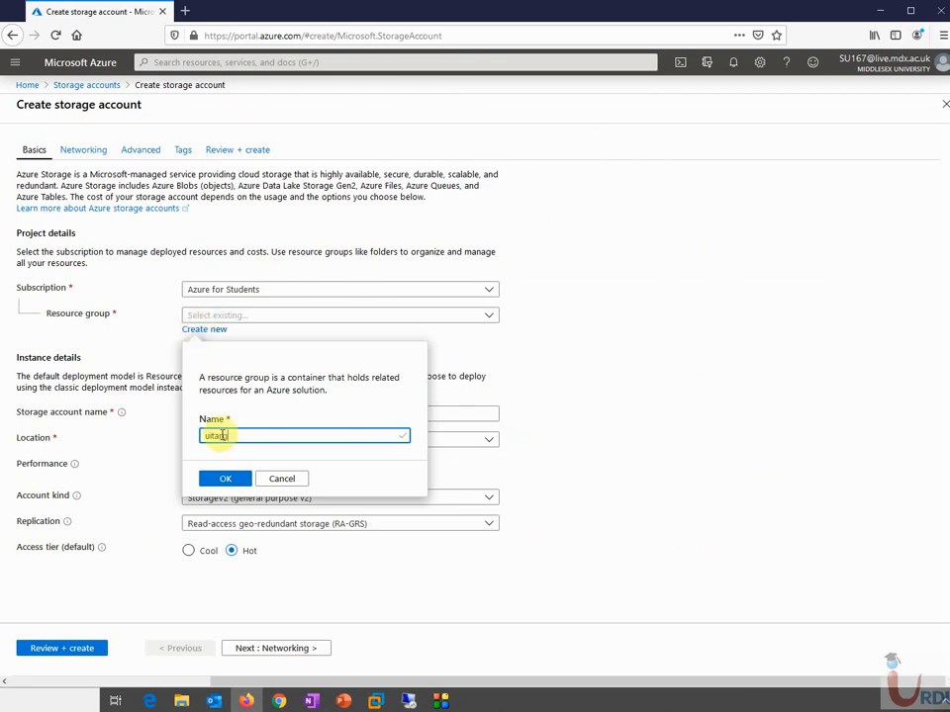
click(208, 478)
Name the storage account uitasa0001 and set its location to (Europe) North Europe.
click(239, 415)
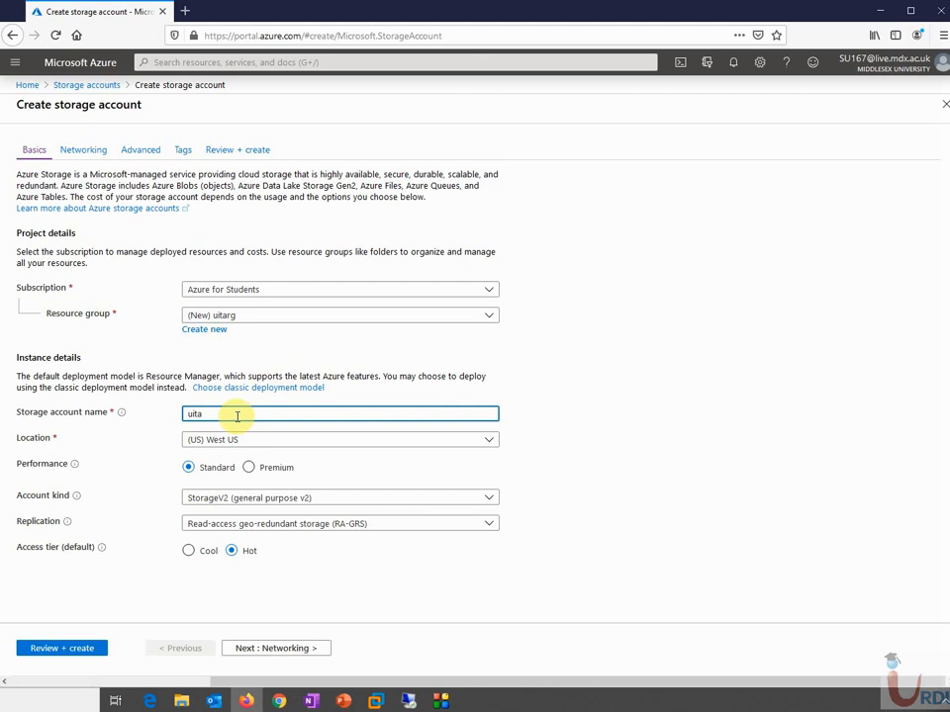
text(uitasa0001)
click(237, 438)
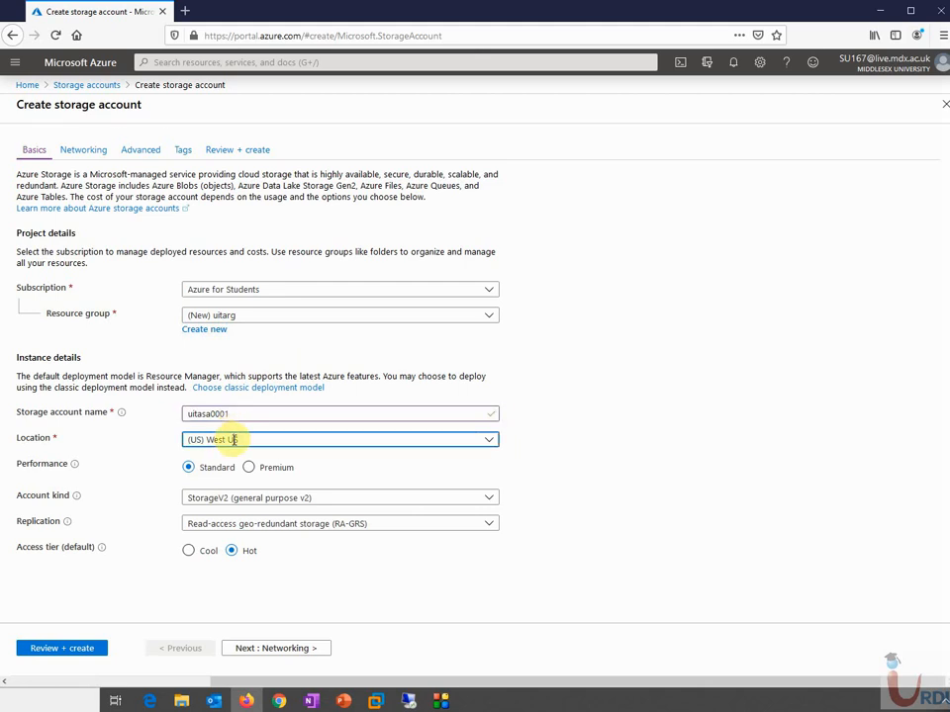
scroll(340, 360, down, 4)
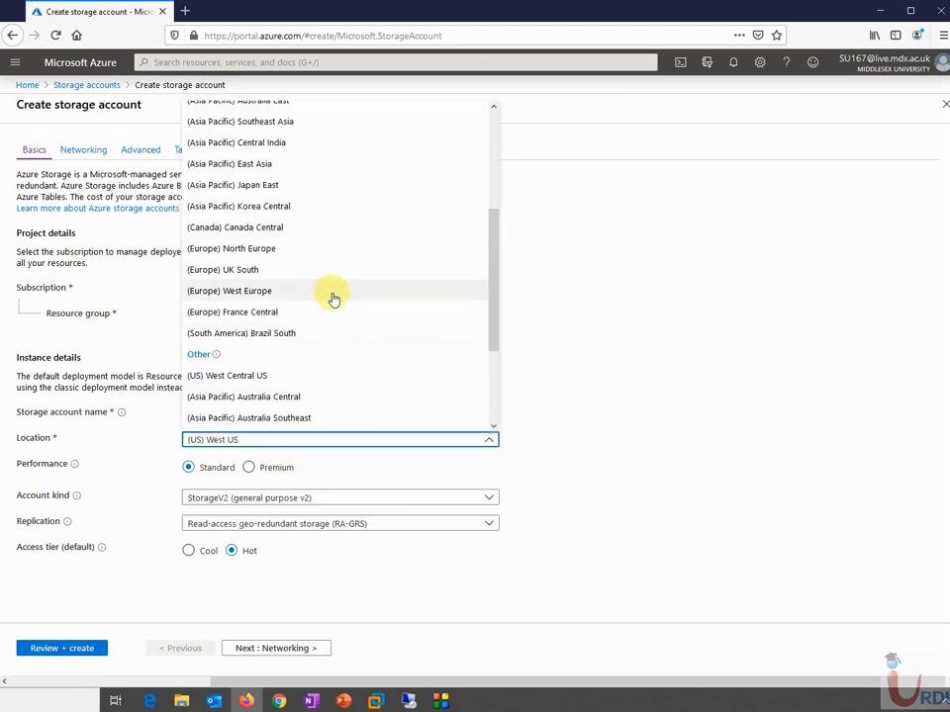
scroll(332, 297, down, 3)
scroll(327, 295, up, 3)
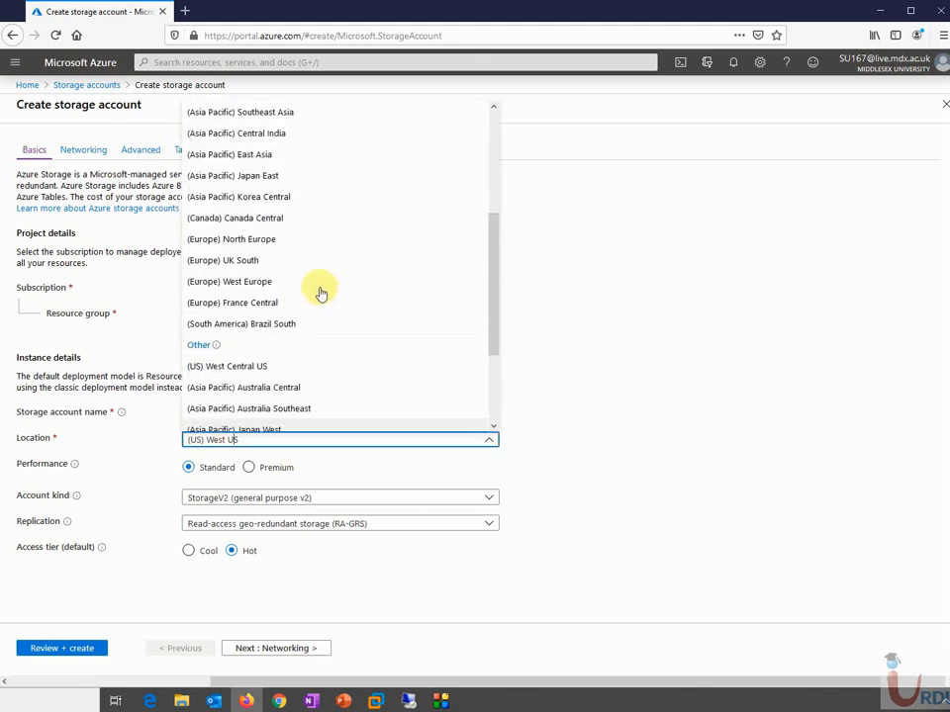
click(301, 242)
click(618, 475)
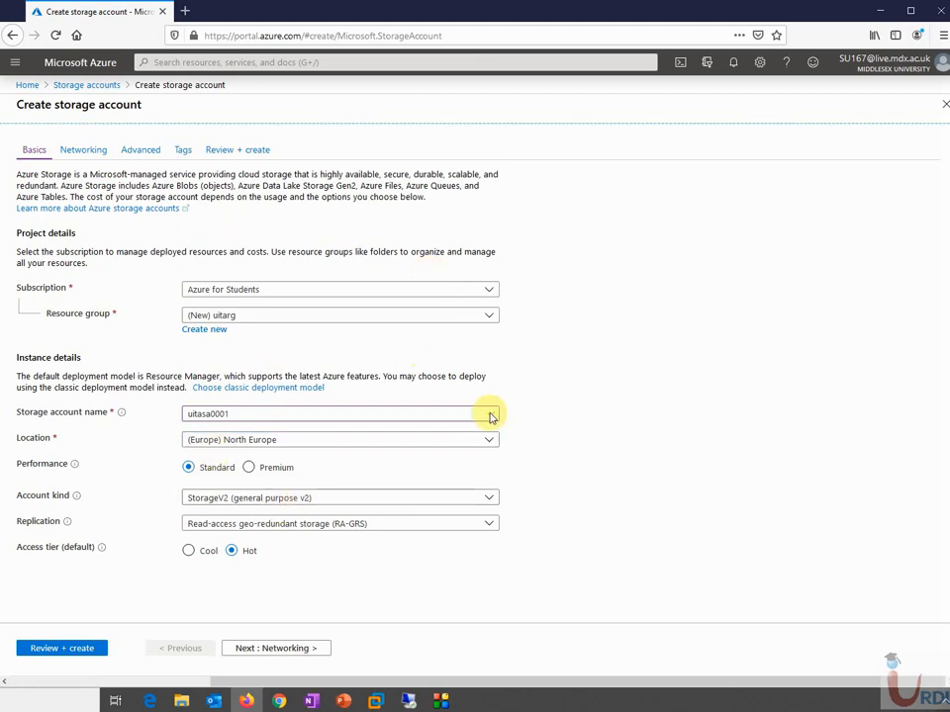
Set replication to Locally-redundant storage (LRS) and continue to the networking settings.
click(337, 535)
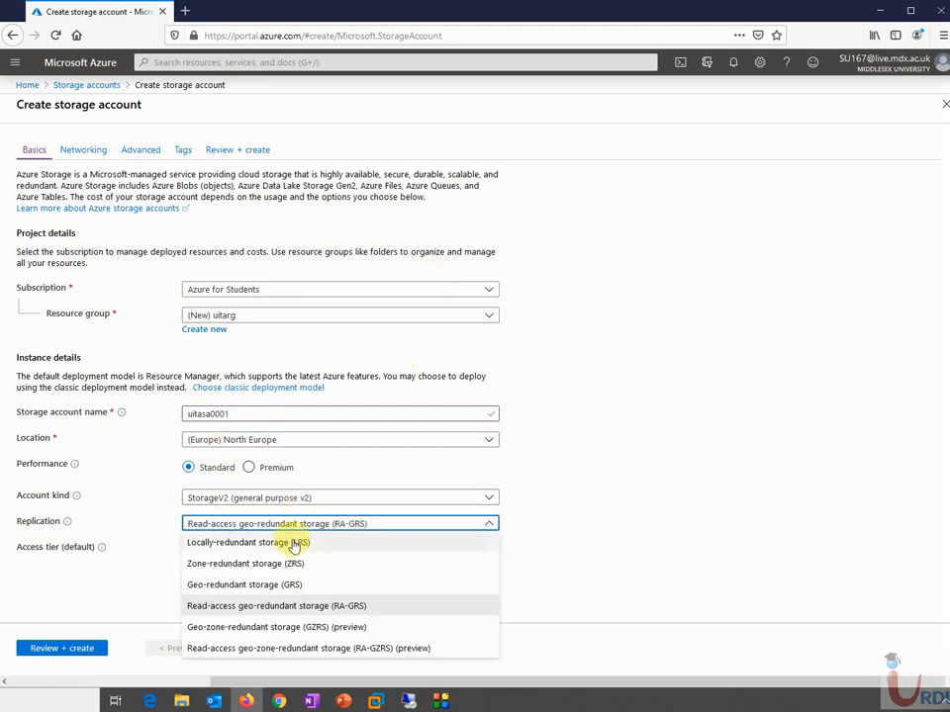
click(297, 543)
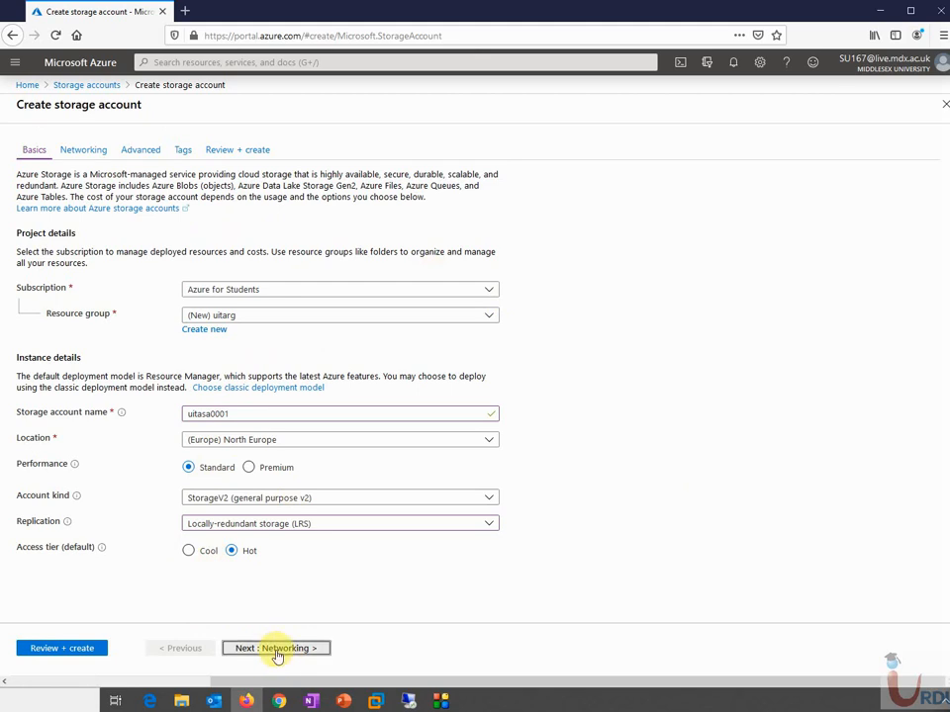
click(276, 650)
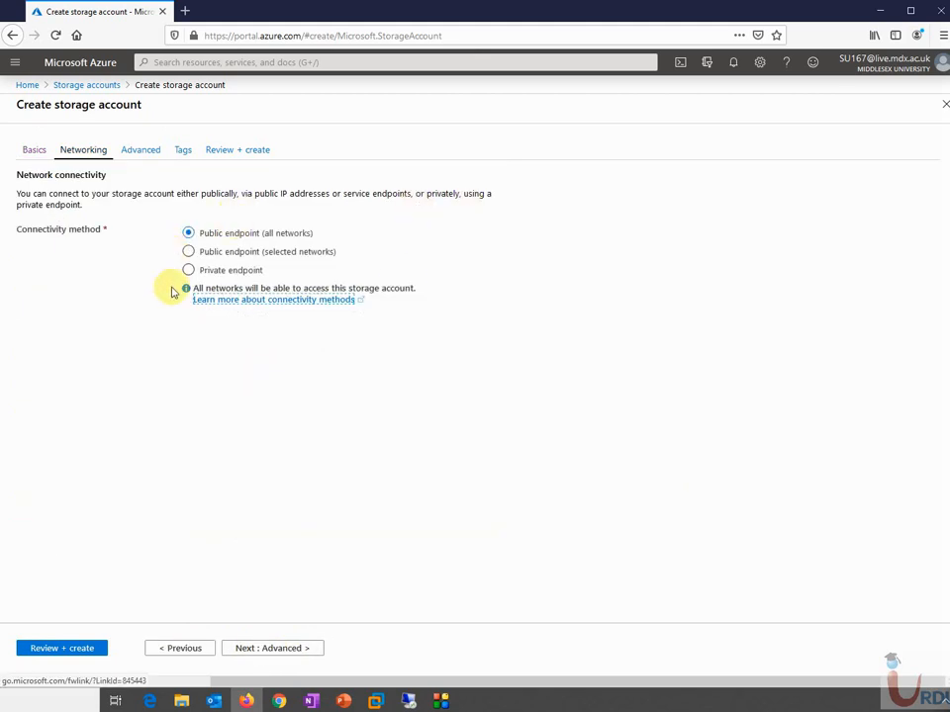
Keep the public endpoint for all networks and disable the secure transfer requirement in the advanced settings.
click(265, 650)
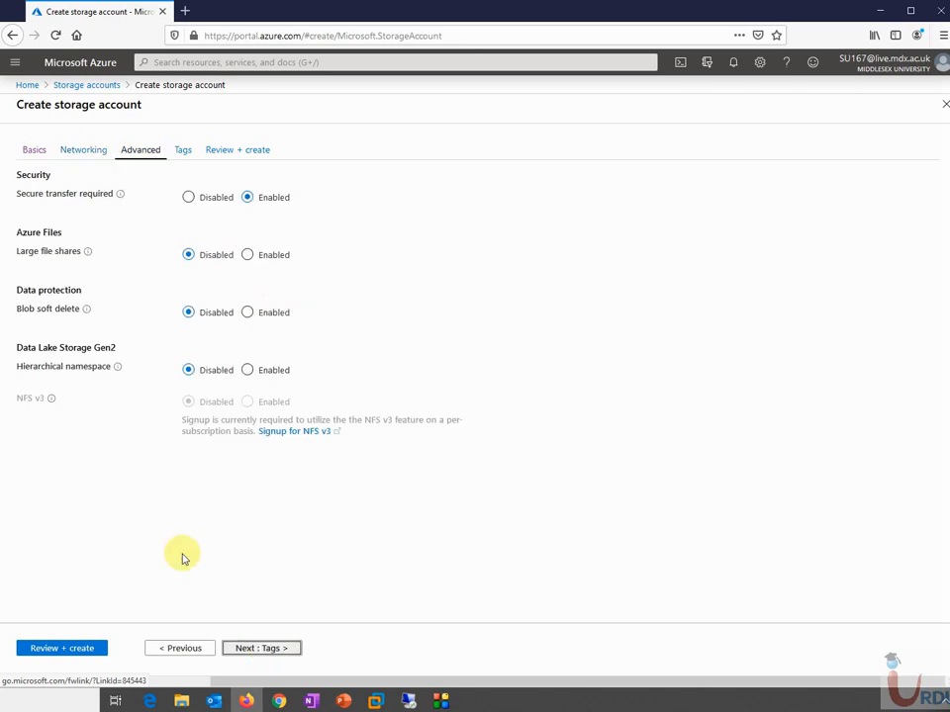
click(184, 199)
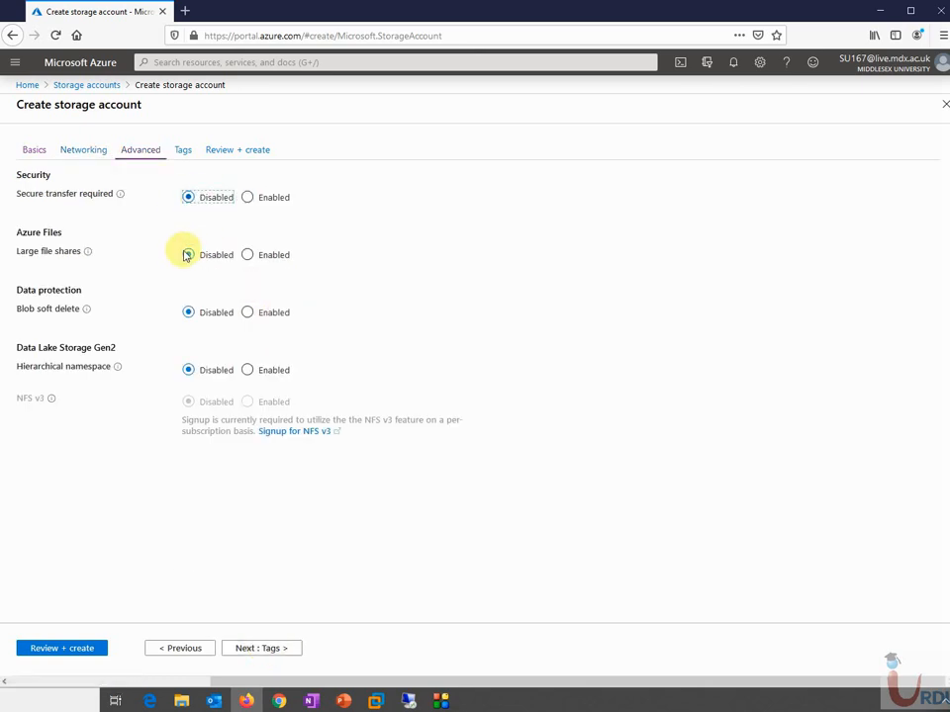
click(253, 650)
click(188, 650)
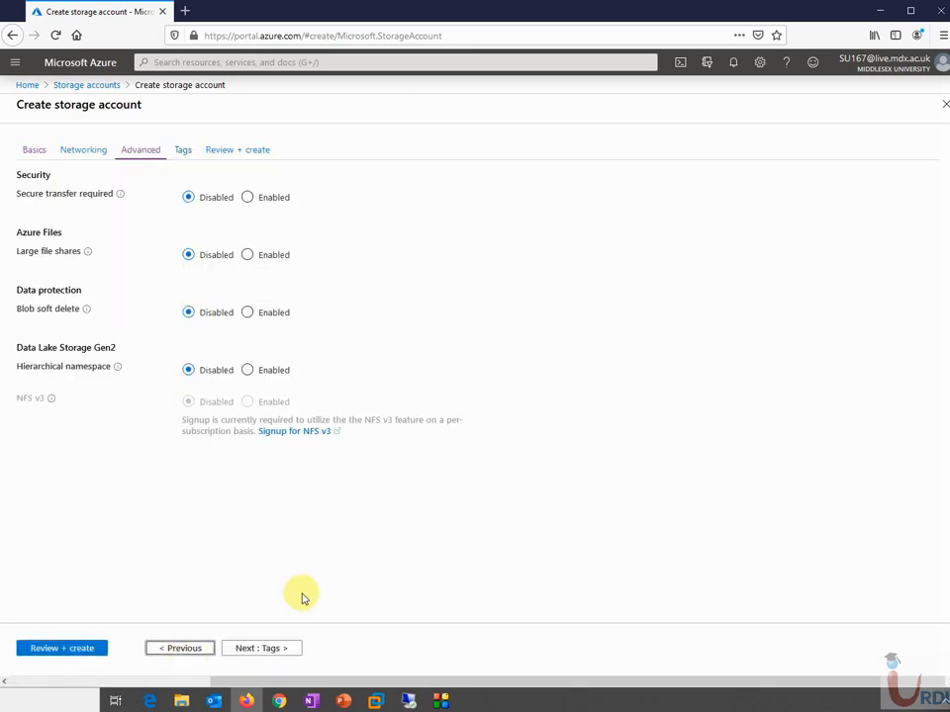
Create the storage account without tags and check its deployment in the notifications.
click(262, 648)
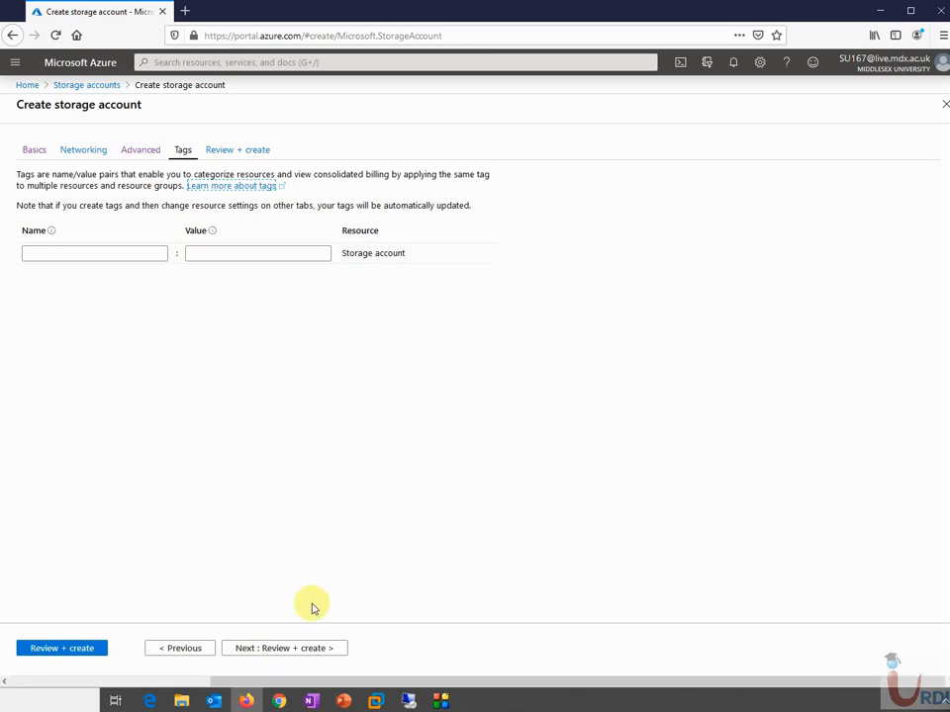
click(269, 650)
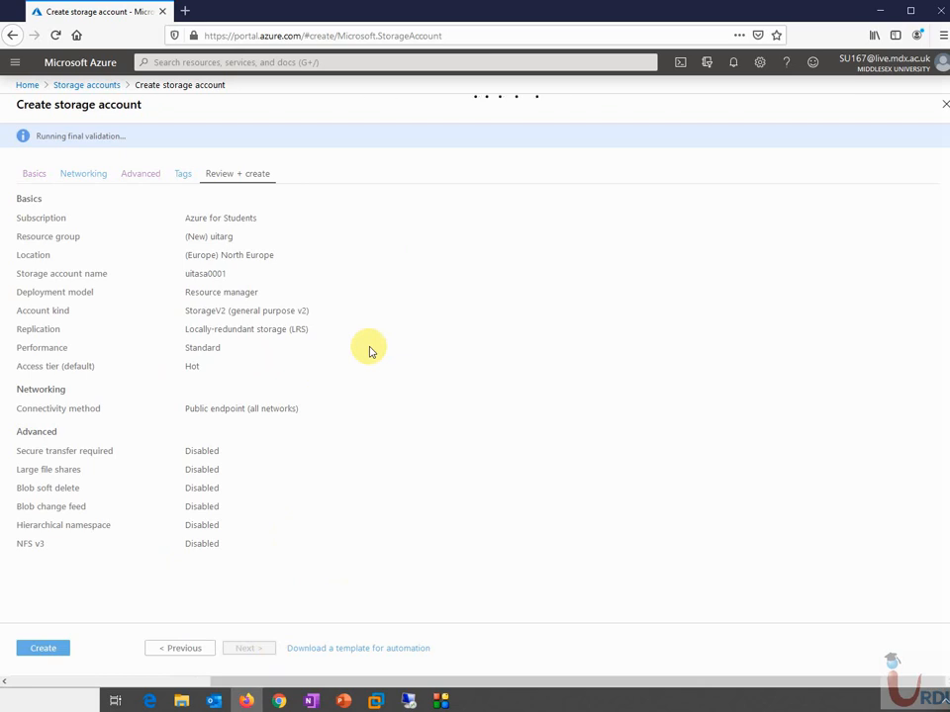
click(40, 651)
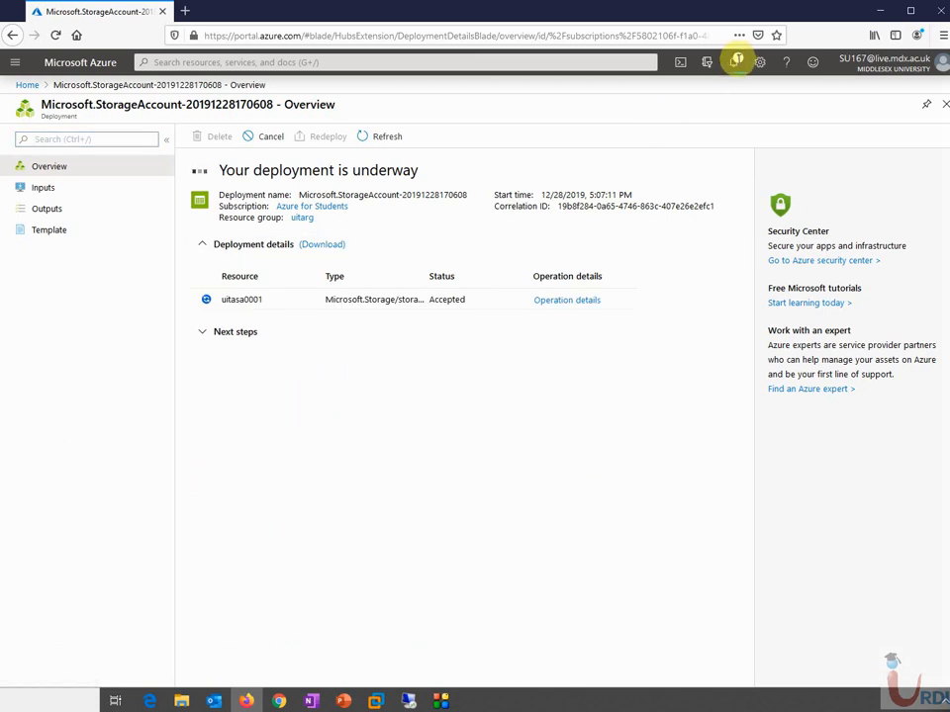
click(734, 62)
click(735, 63)
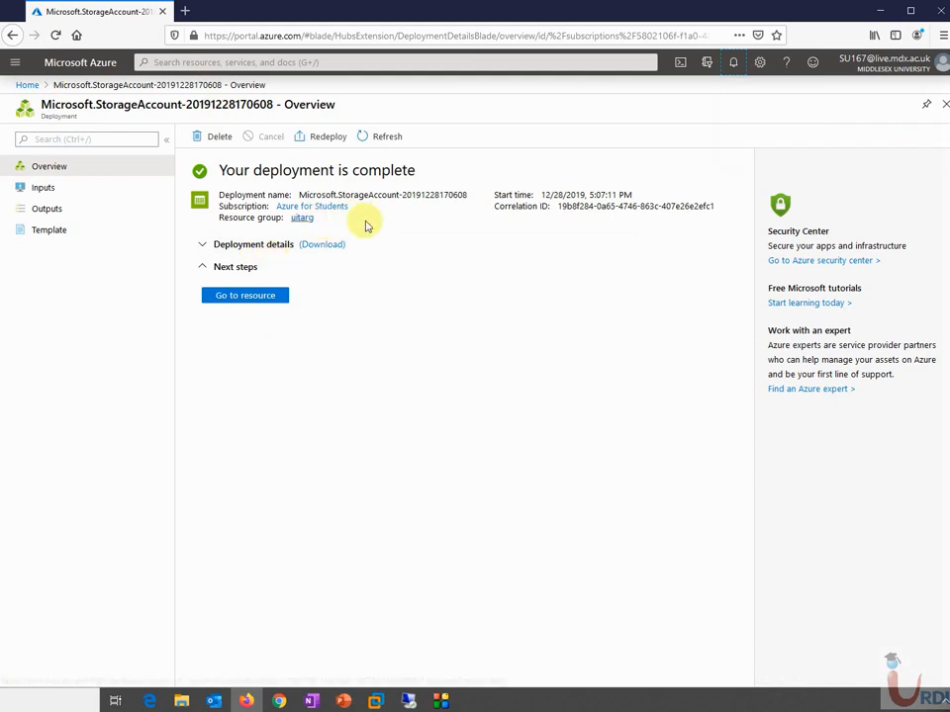
View the list of storage accounts and refresh it to check for the new account.
click(28, 85)
click(242, 167)
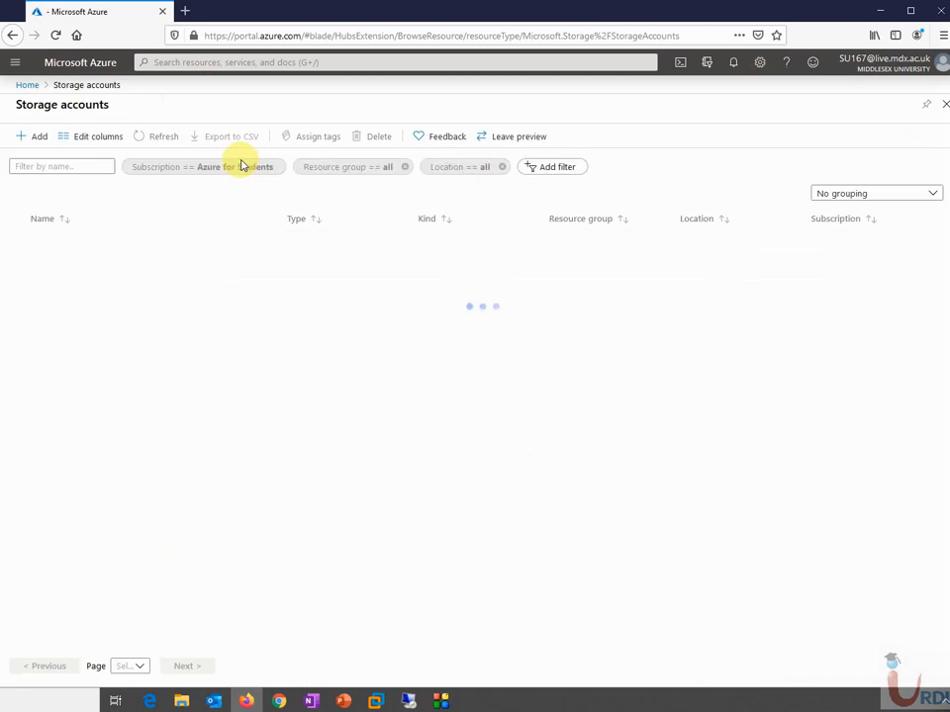
click(164, 139)
click(165, 141)
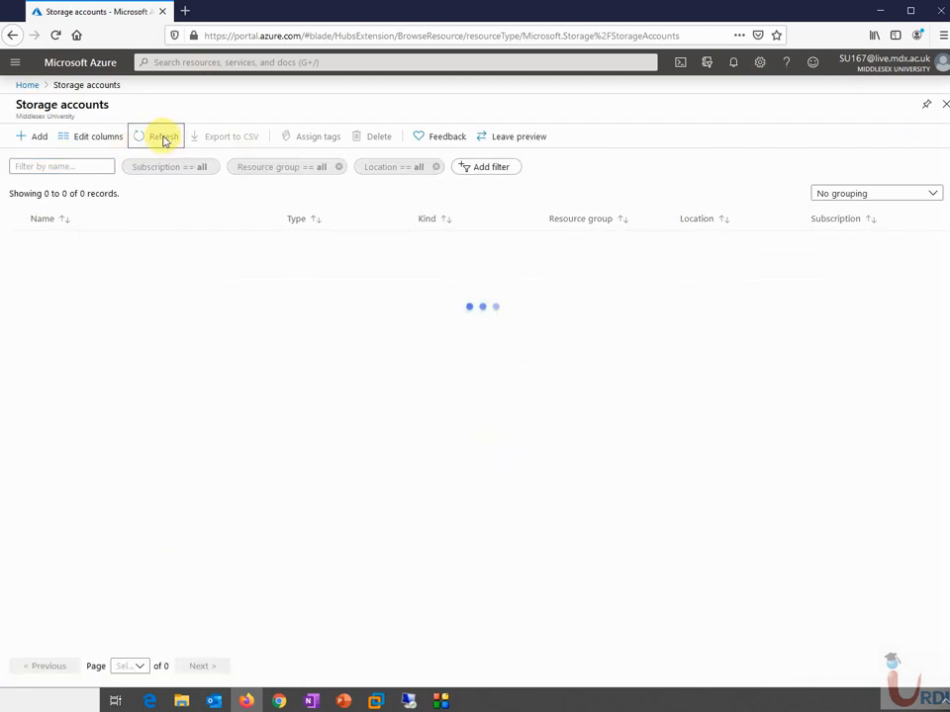
click(165, 140)
Open the uitarg resource group and look through its resources and settings.
click(26, 90)
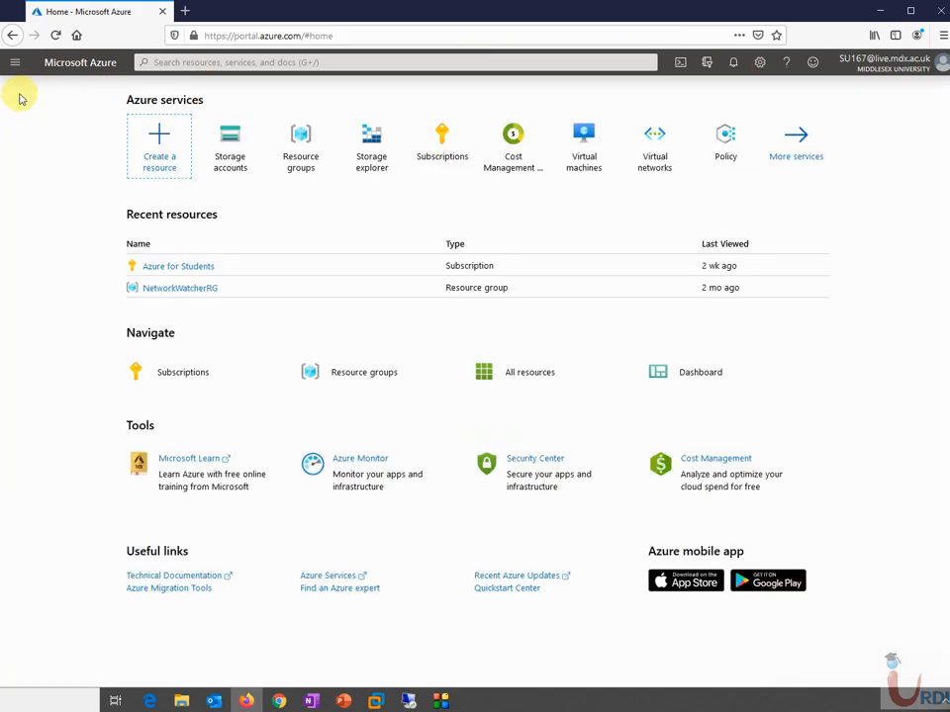
click(306, 167)
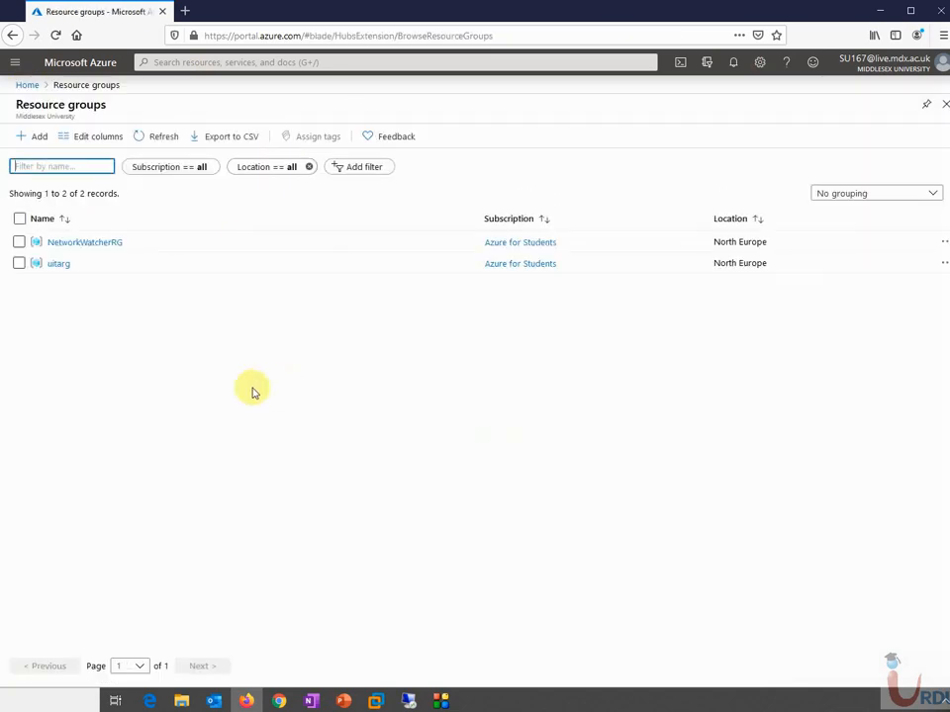
click(57, 265)
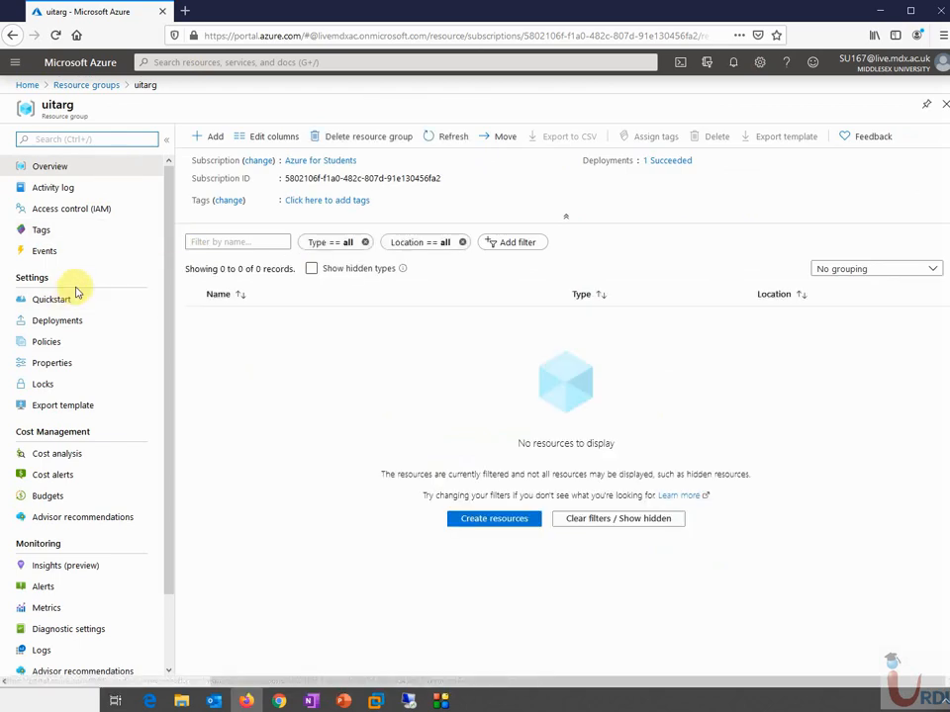
scroll(75, 289, down, 2)
scroll(74, 293, up, 2)
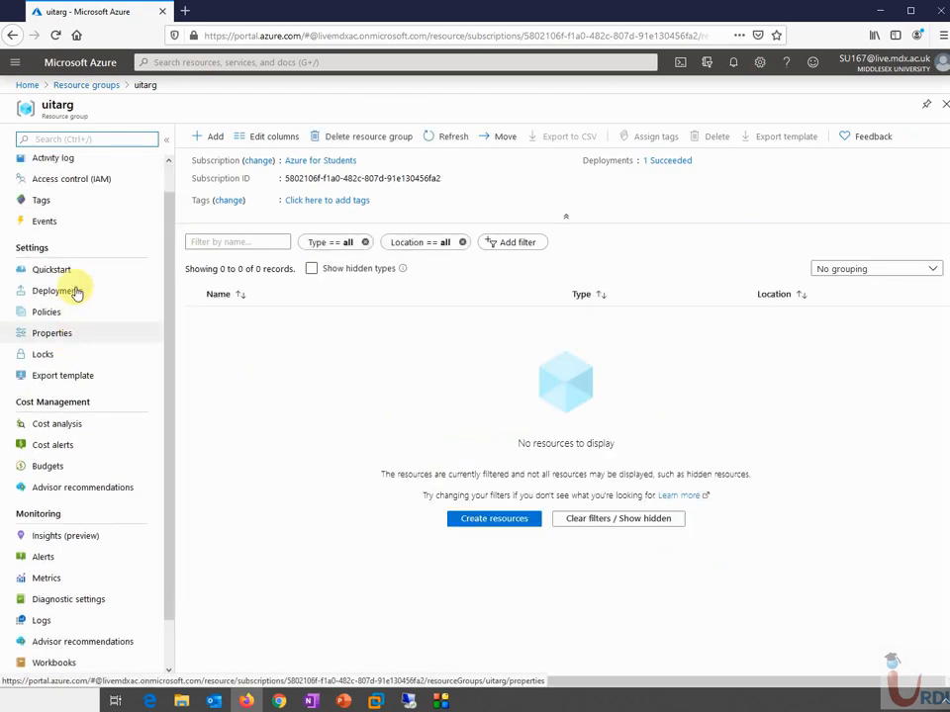
Return to the portal home page and review the storage account's deployment notification.
click(30, 87)
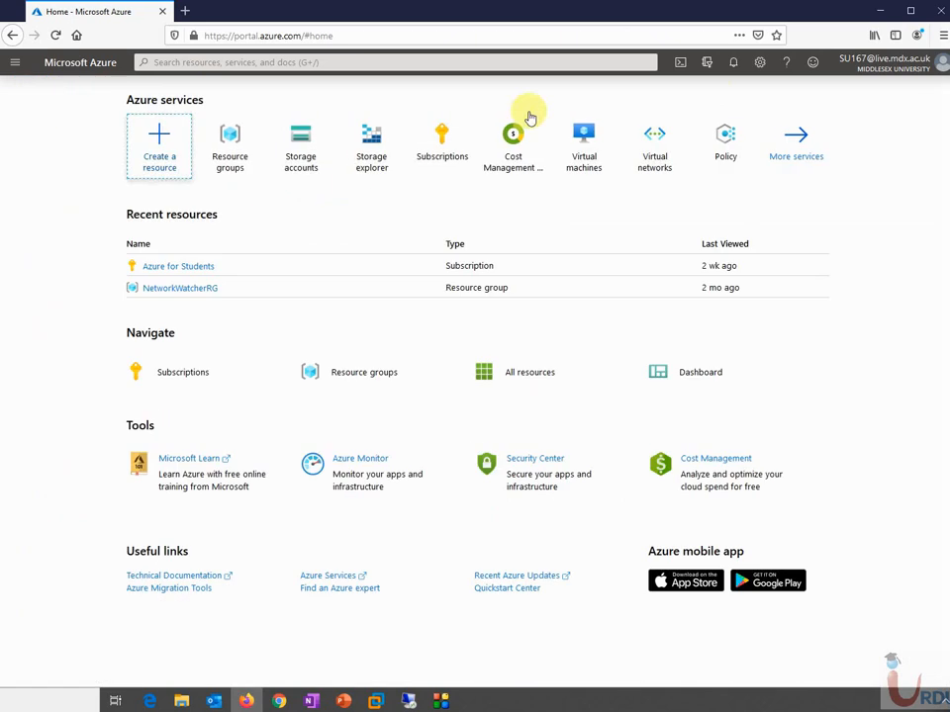
click(733, 65)
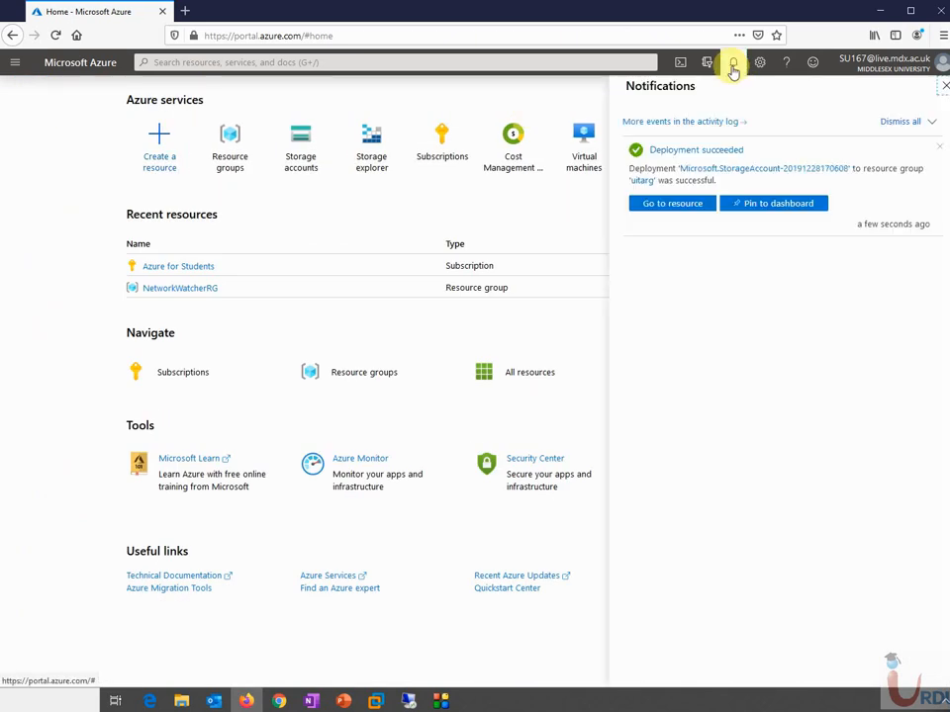
click(733, 67)
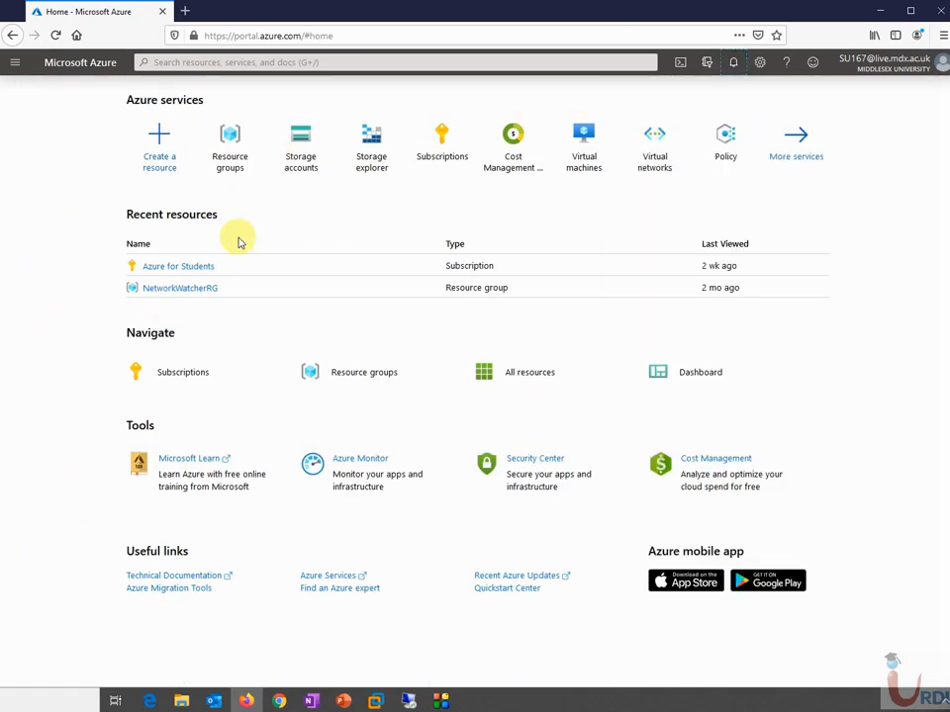
Open the uitasa0001 storage account and go to its file shares.
click(302, 150)
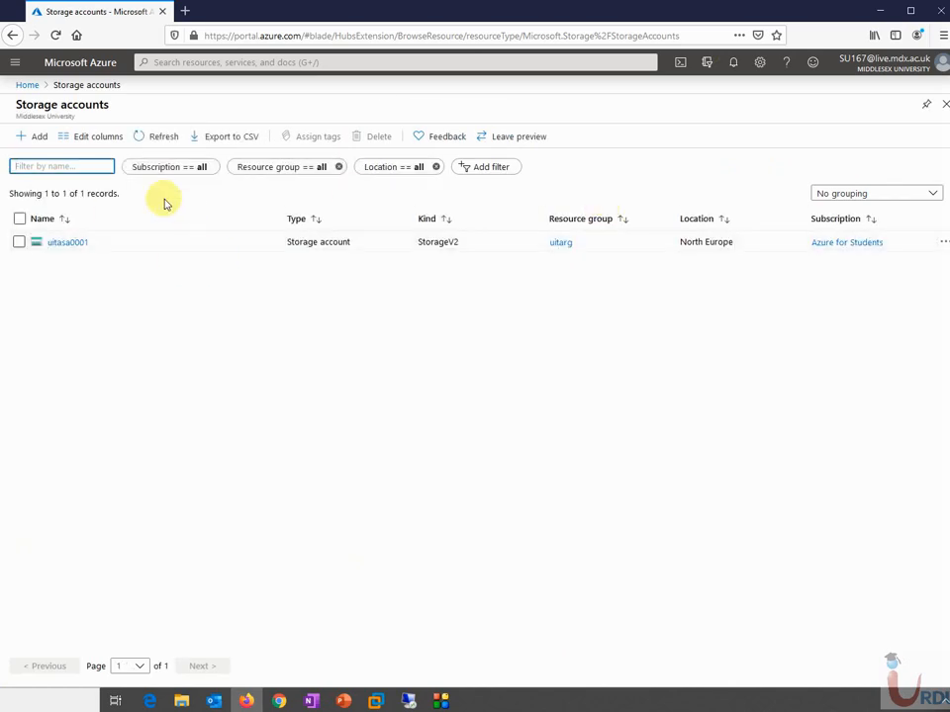
click(65, 242)
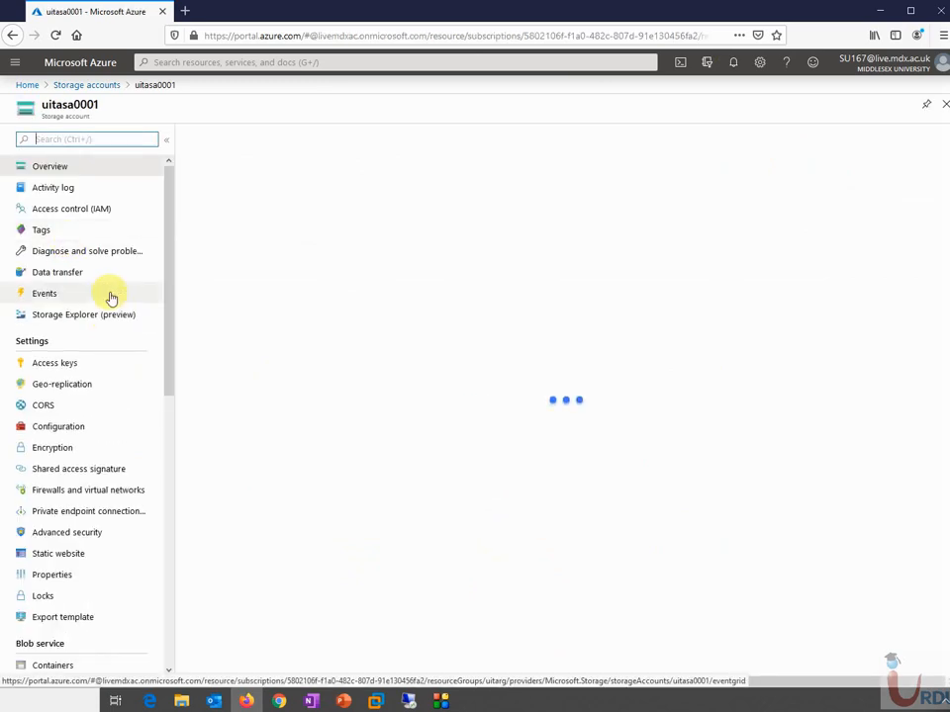
scroll(104, 309, down, 5)
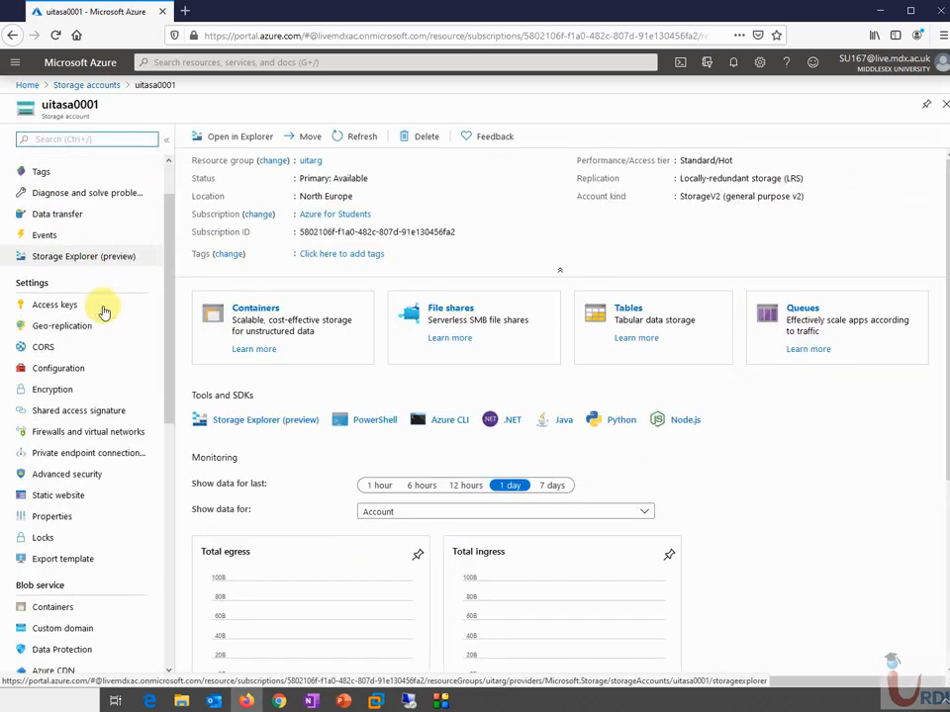
scroll(104, 313, down, 2)
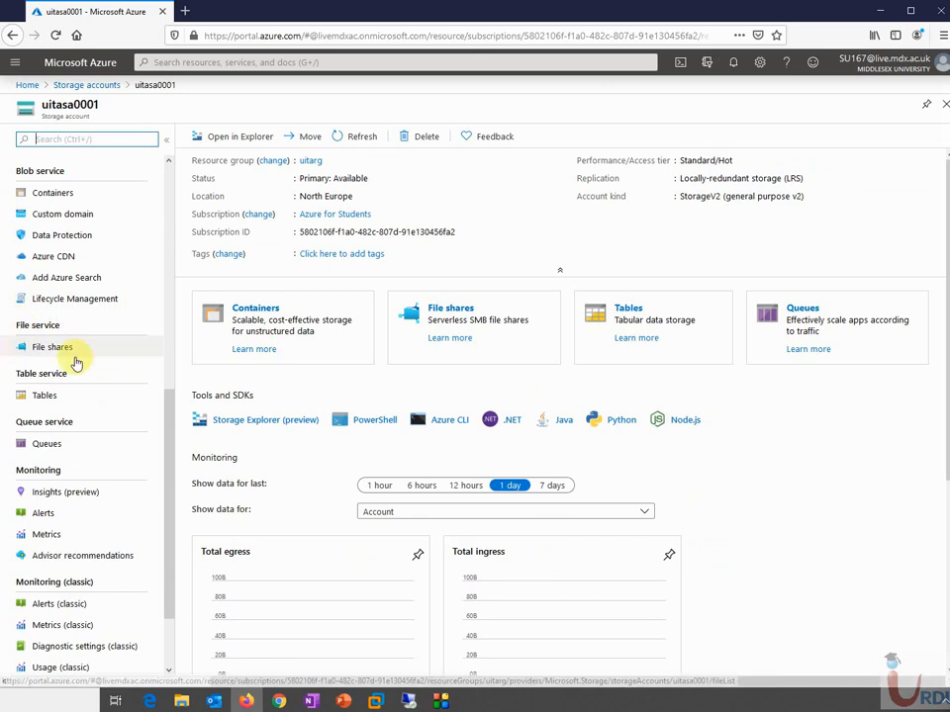
click(41, 346)
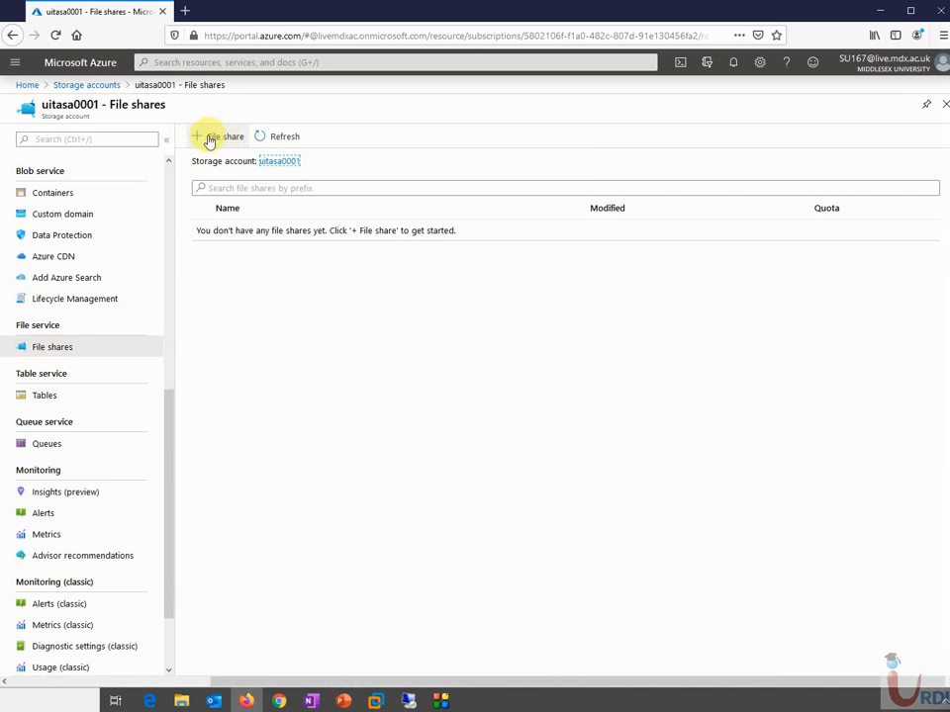
Create a file share named share001 with a 1 GiB quota in uitasa0001 and view the share's available actions.
click(219, 138)
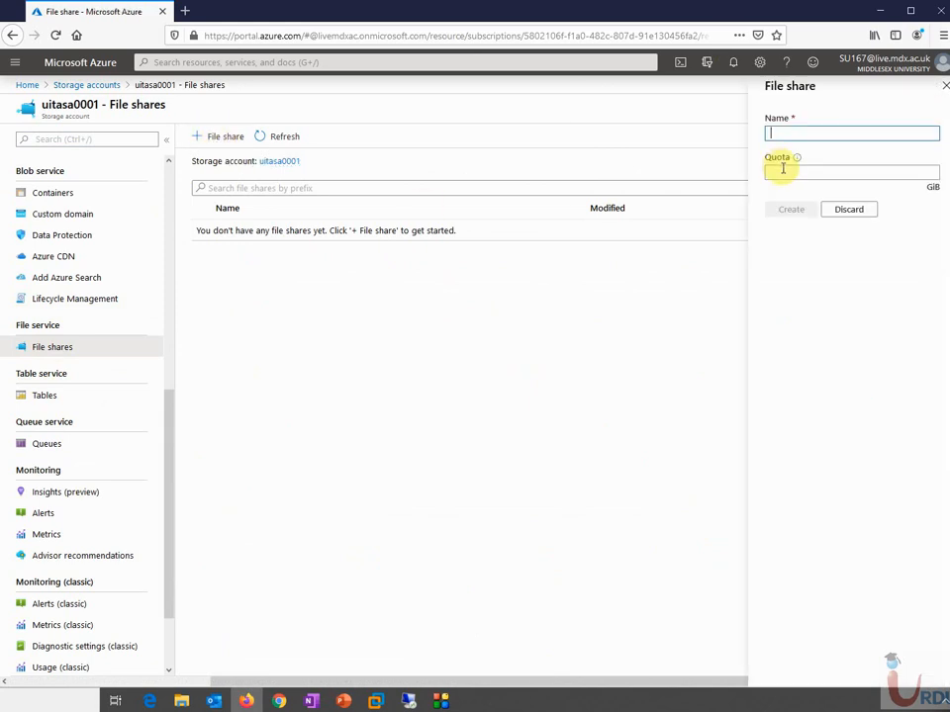
text(Share001)
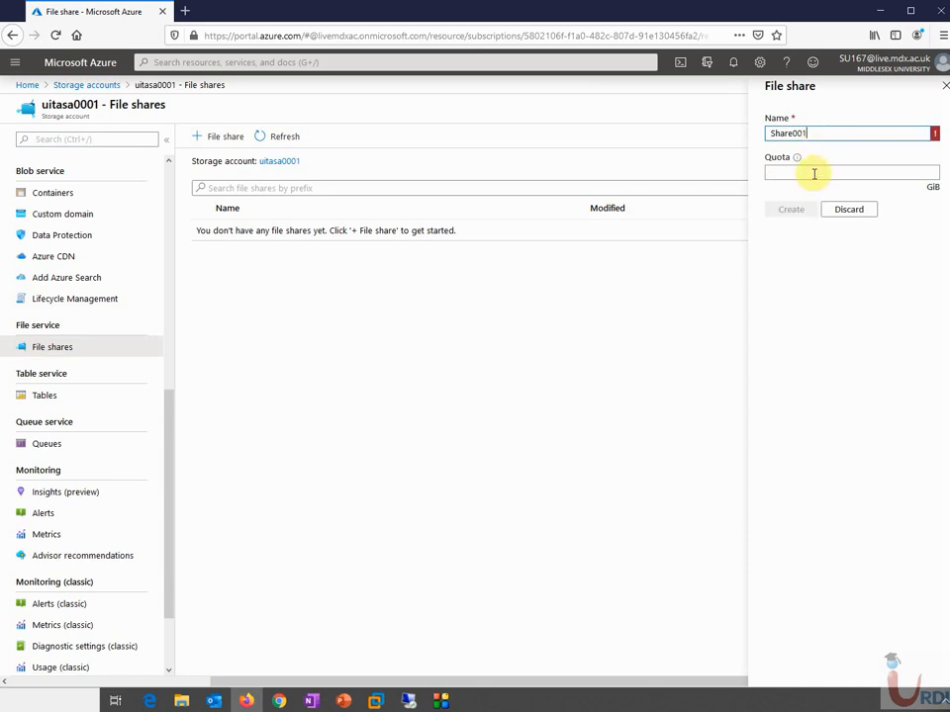
click(813, 175)
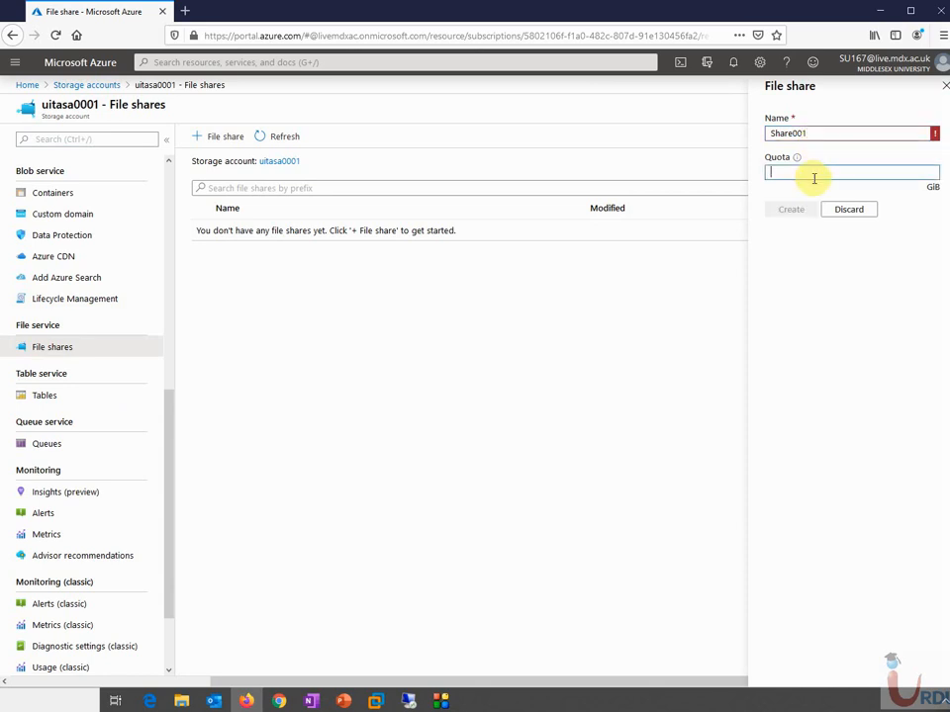
click(901, 138)
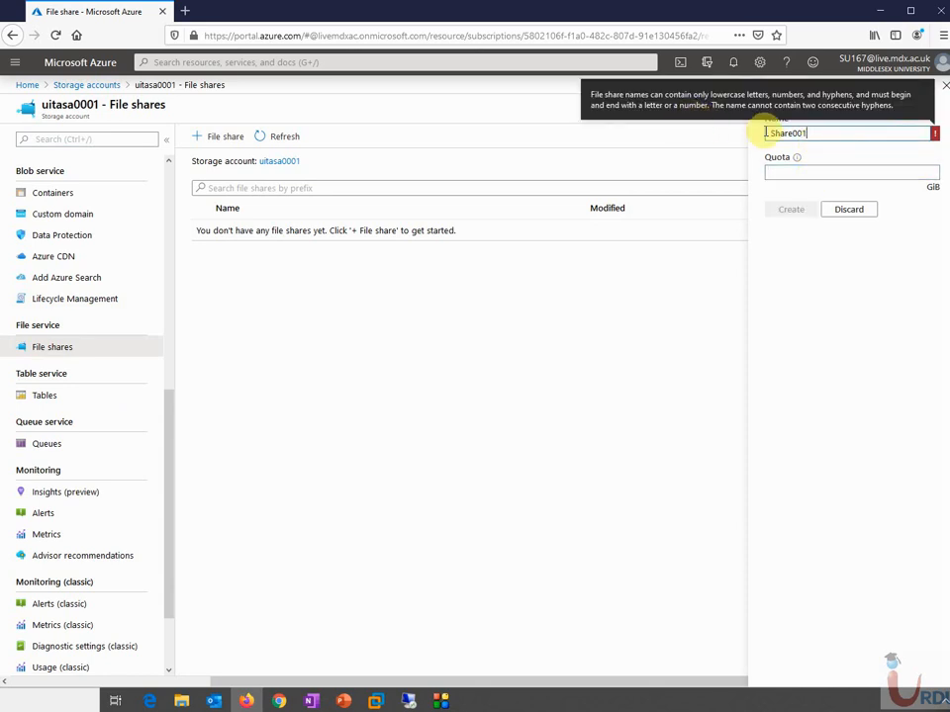
click(789, 171)
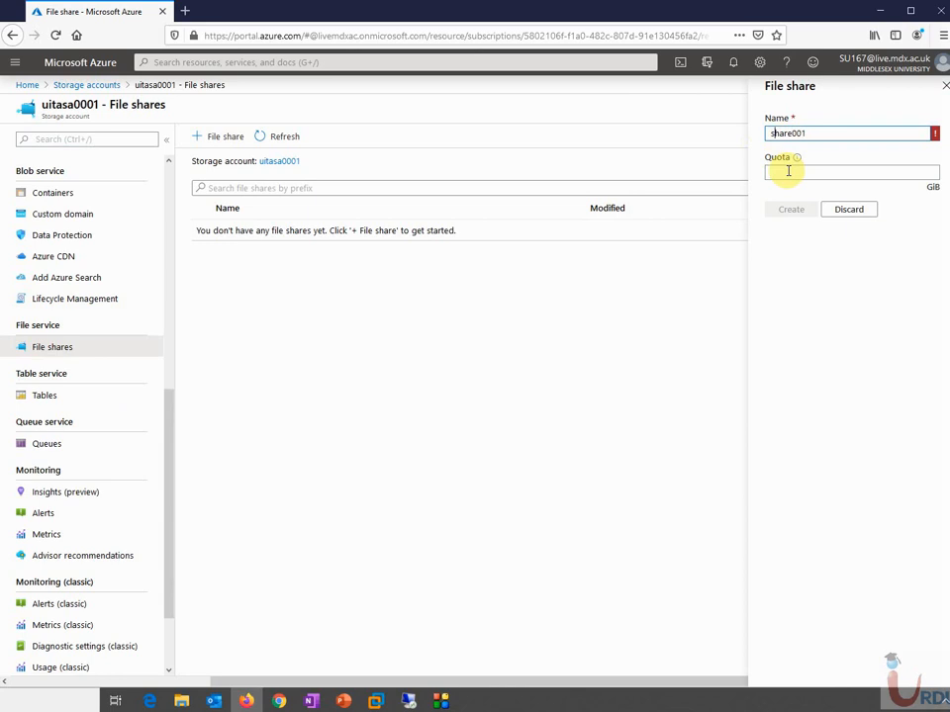
click(798, 176)
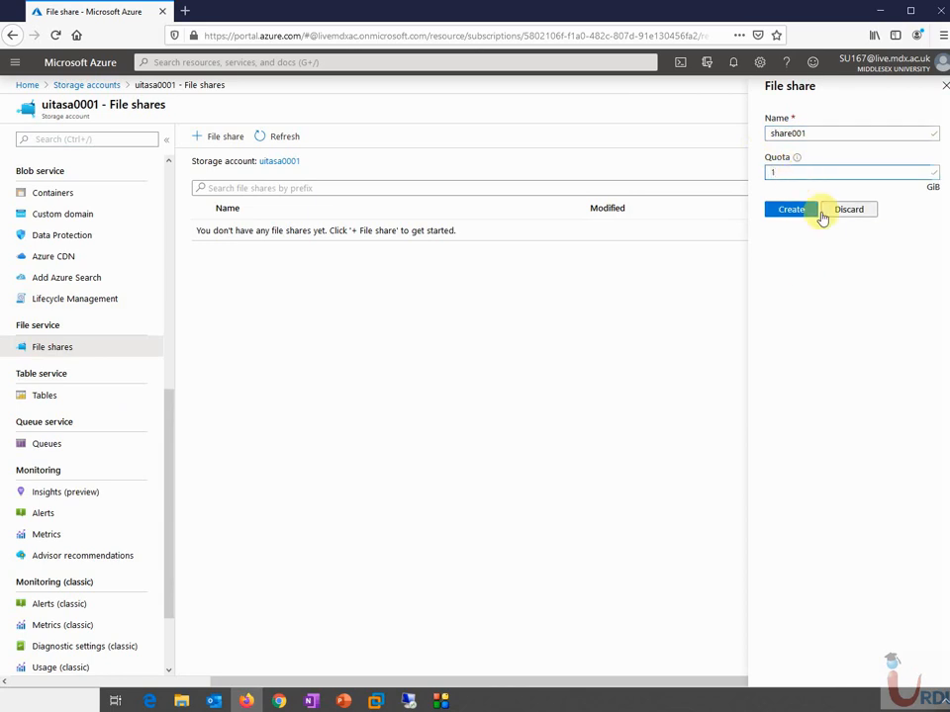
click(789, 211)
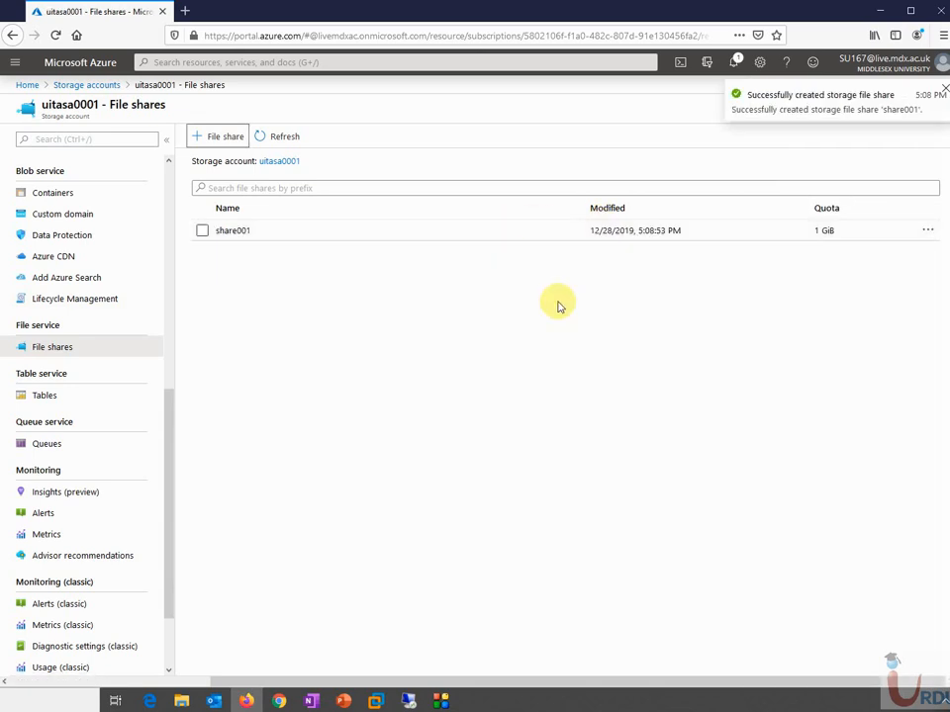
click(927, 232)
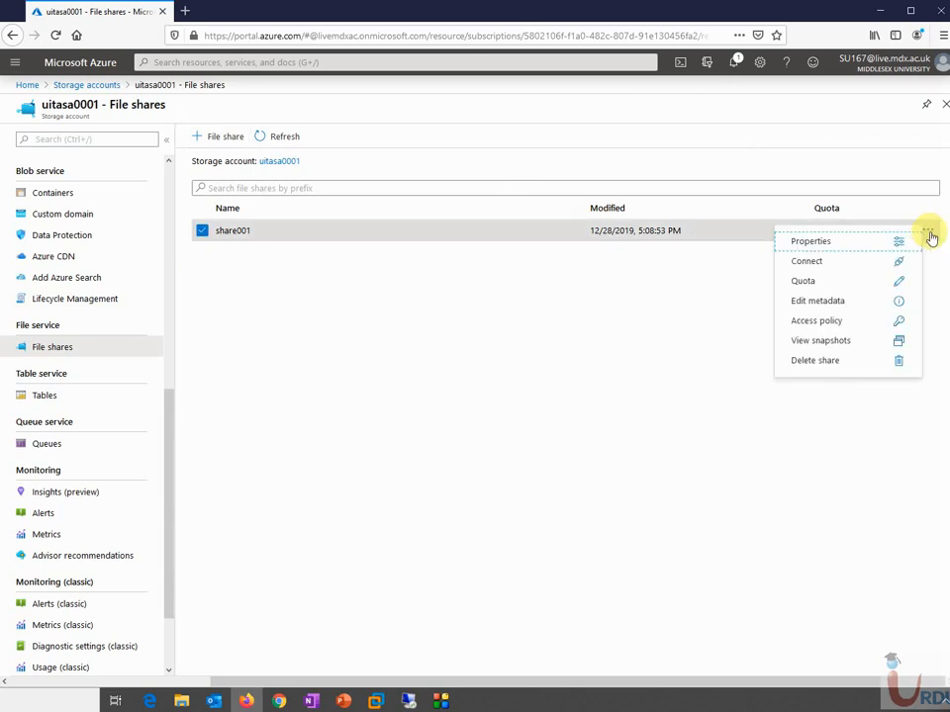
click(358, 329)
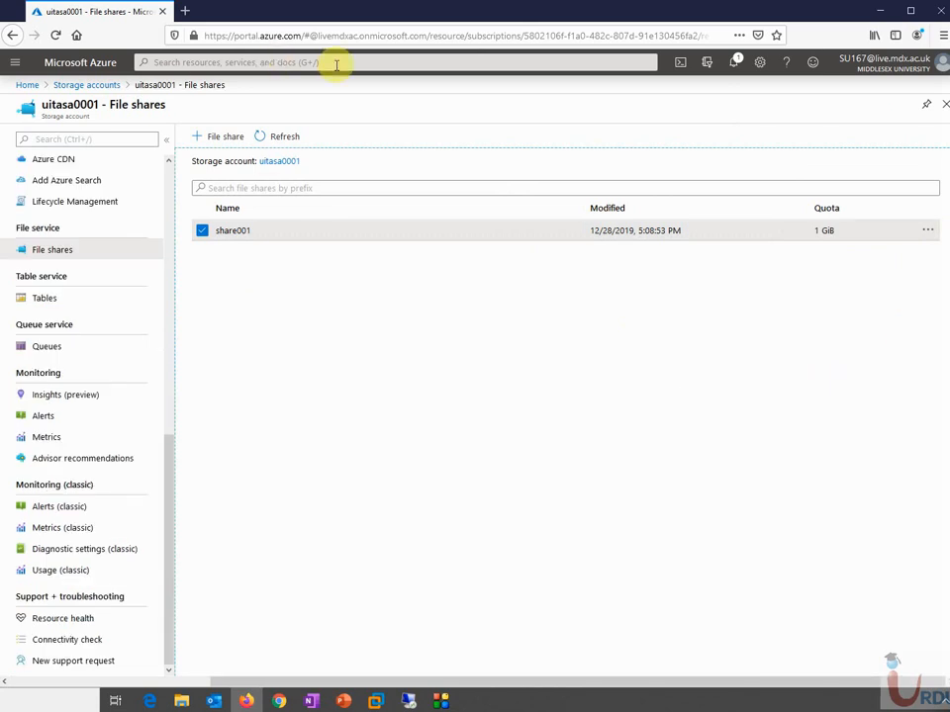
Search the whole portal for azure file sync.
click(337, 63)
text(a)
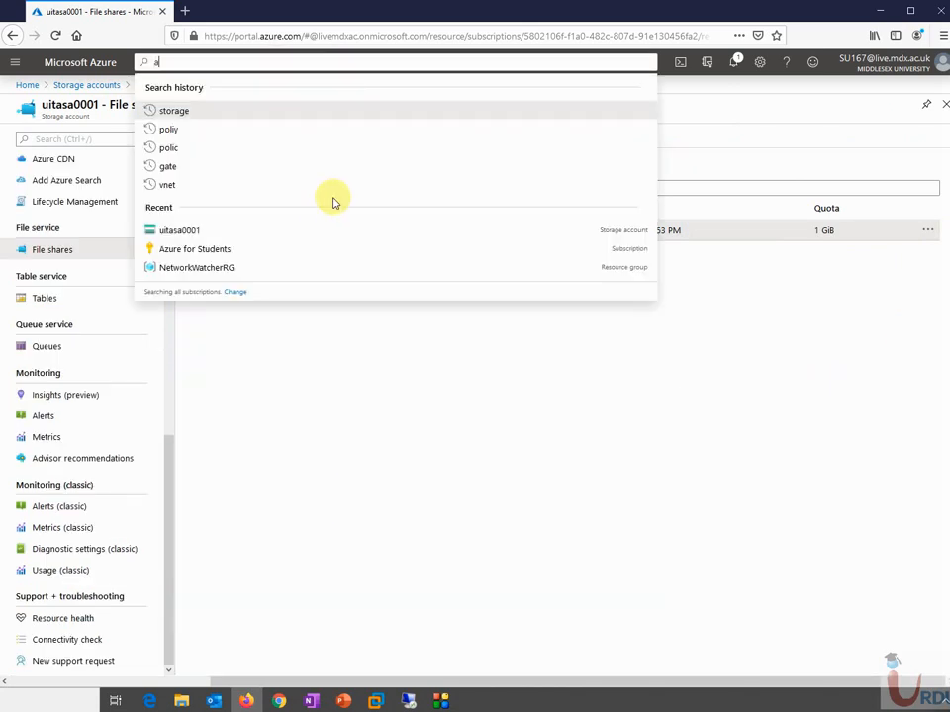
text(zure)
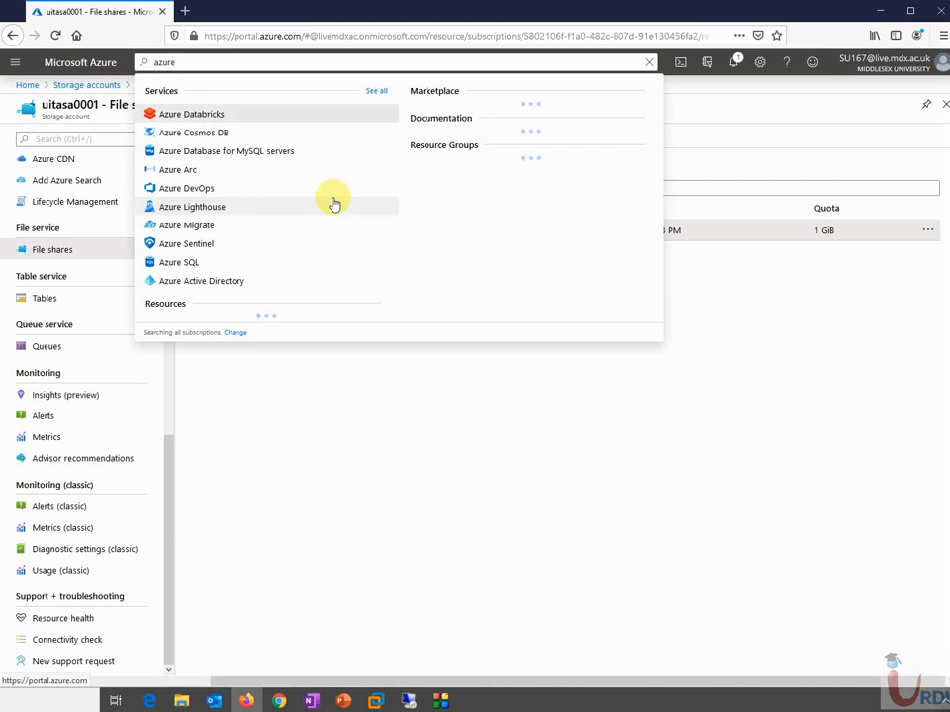
text( file sync)
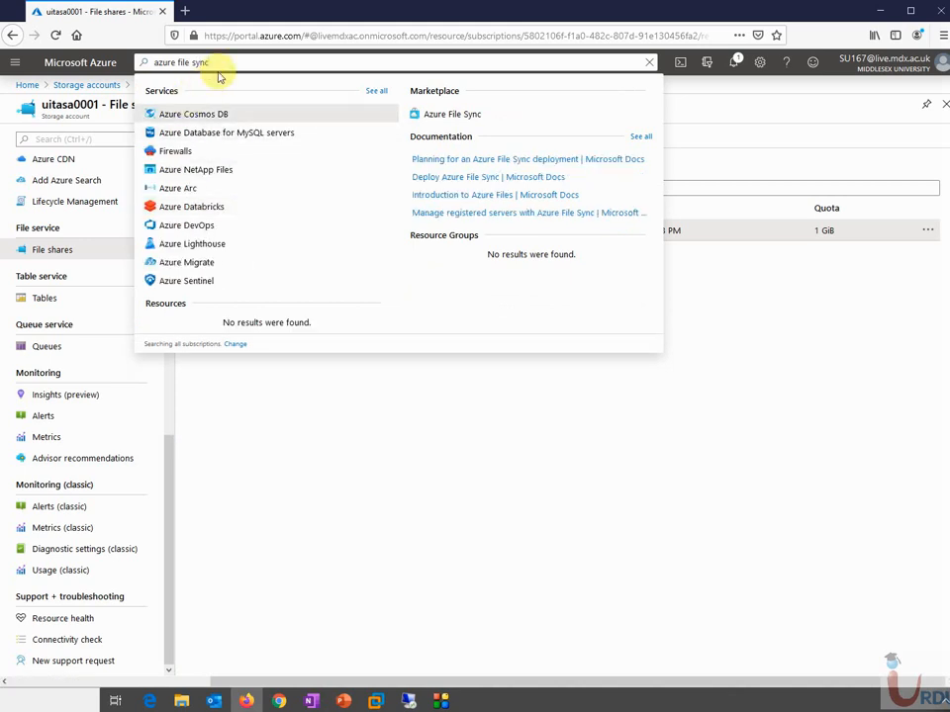
Find the Marketplace through the portal search and open the Azure File Sync offer in it.
drag(221, 61, 63, 62)
text(market)
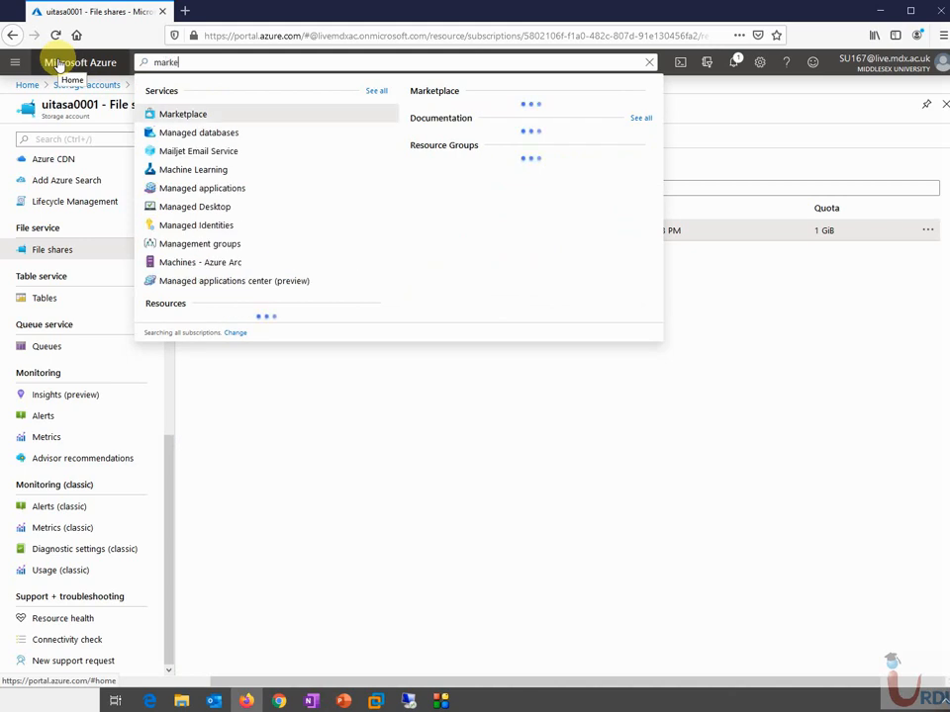
click(183, 115)
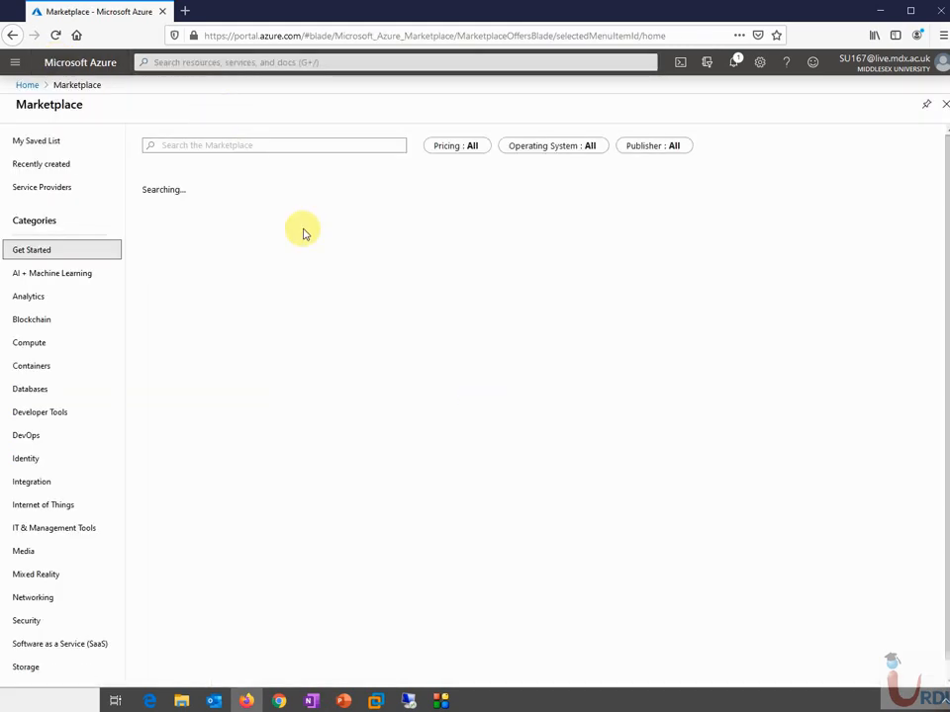
click(311, 145)
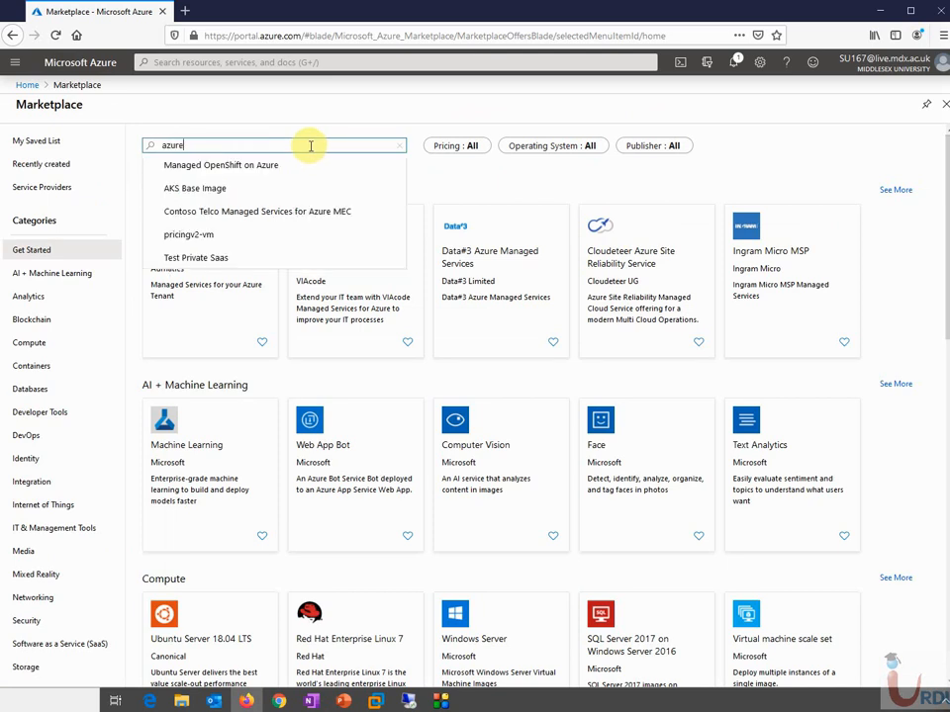
text(file)
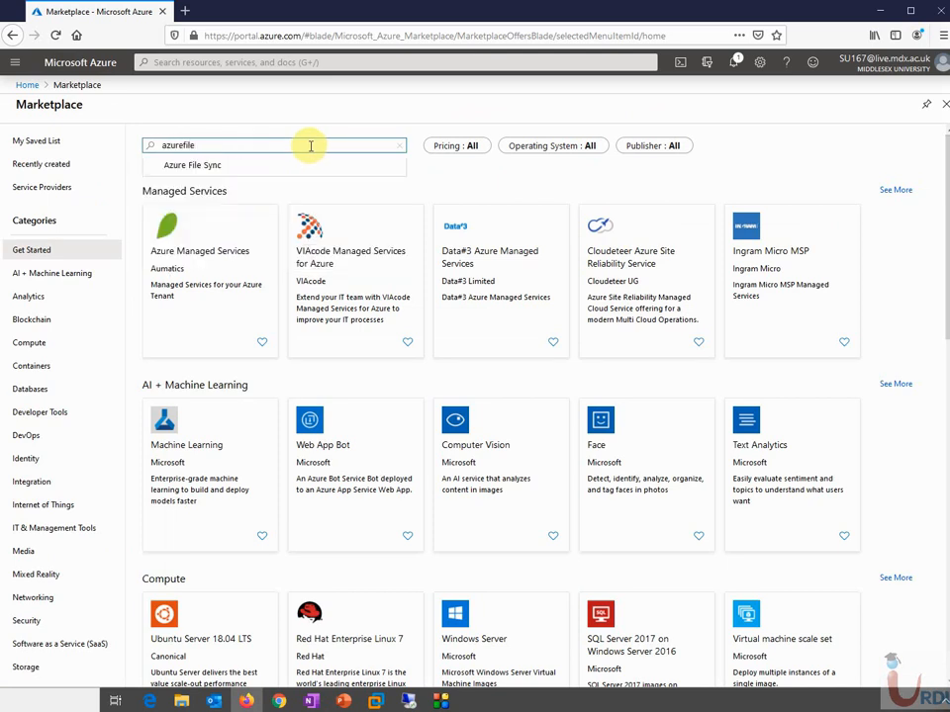
key(Down)
key(Return)
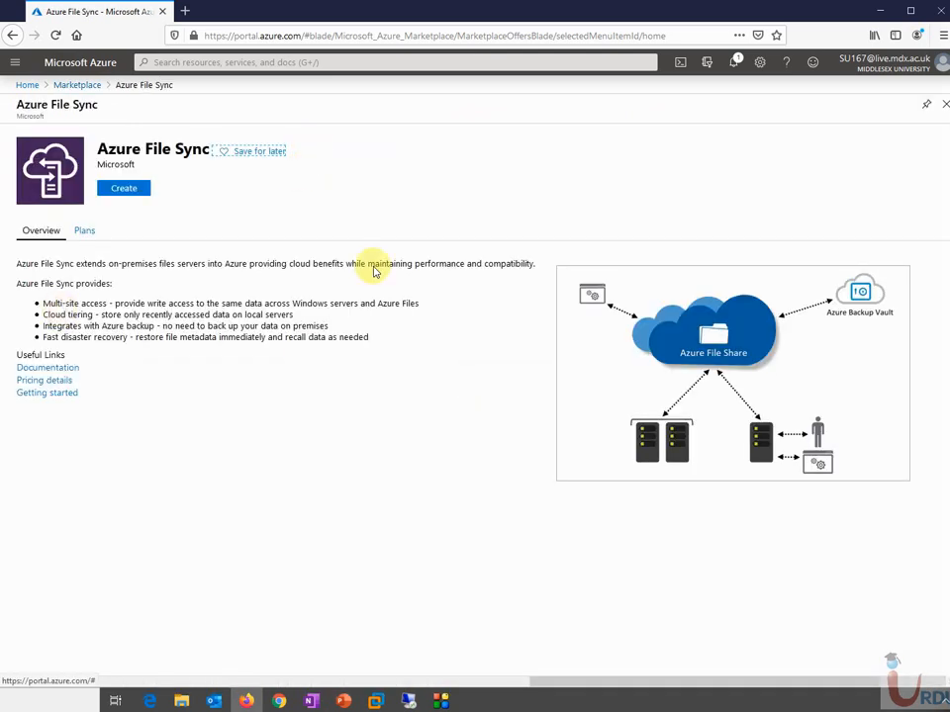
Start an Azure File Sync deployment in the existing resource group uitarg and name the storage sync service File Share.
click(131, 189)
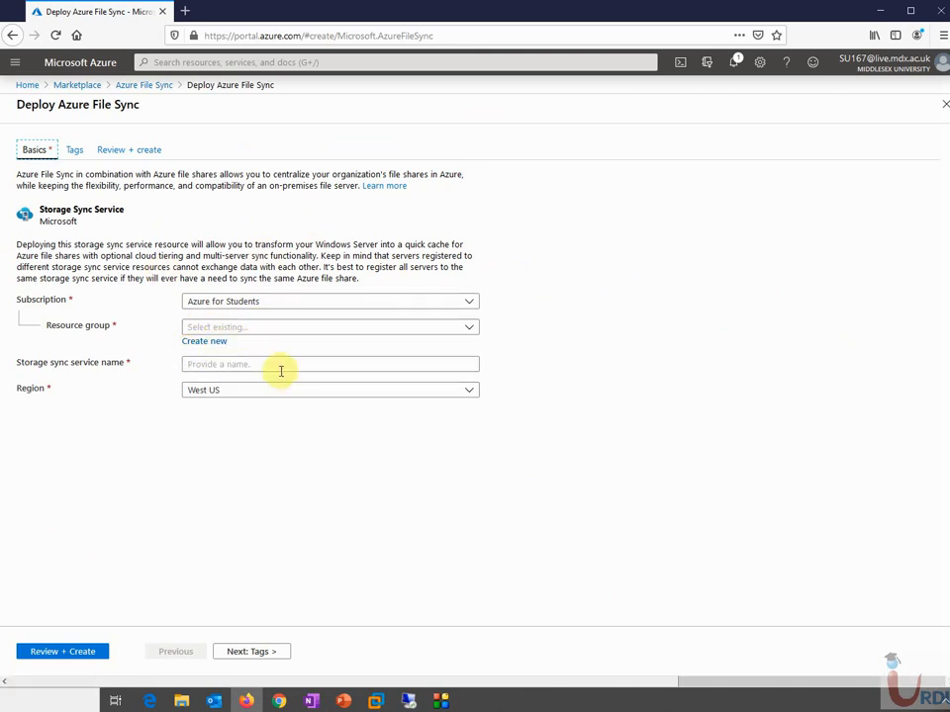
click(214, 342)
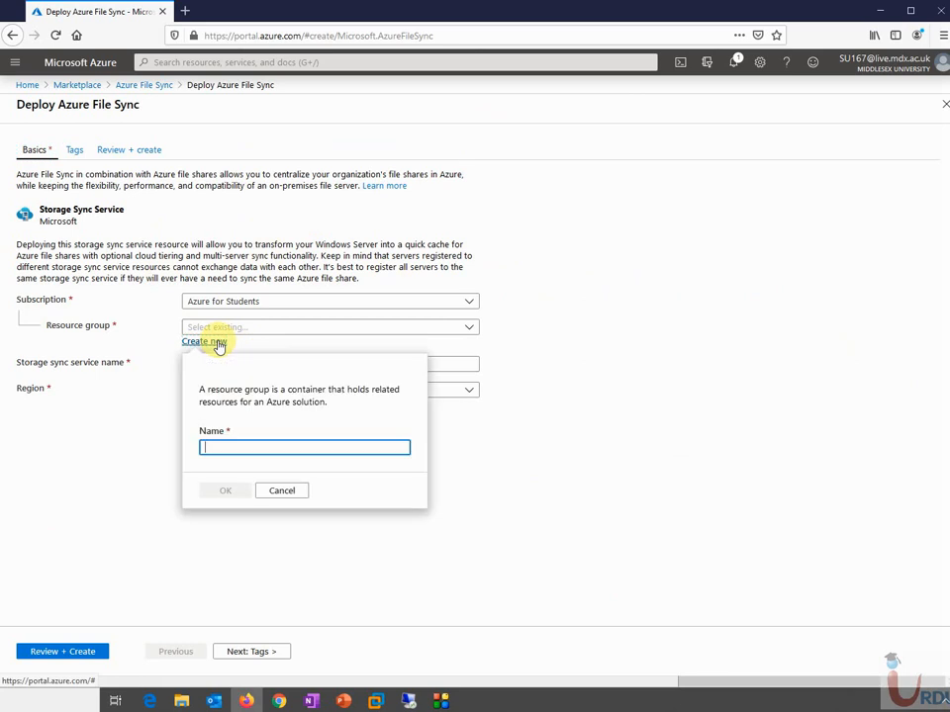
click(278, 491)
click(333, 332)
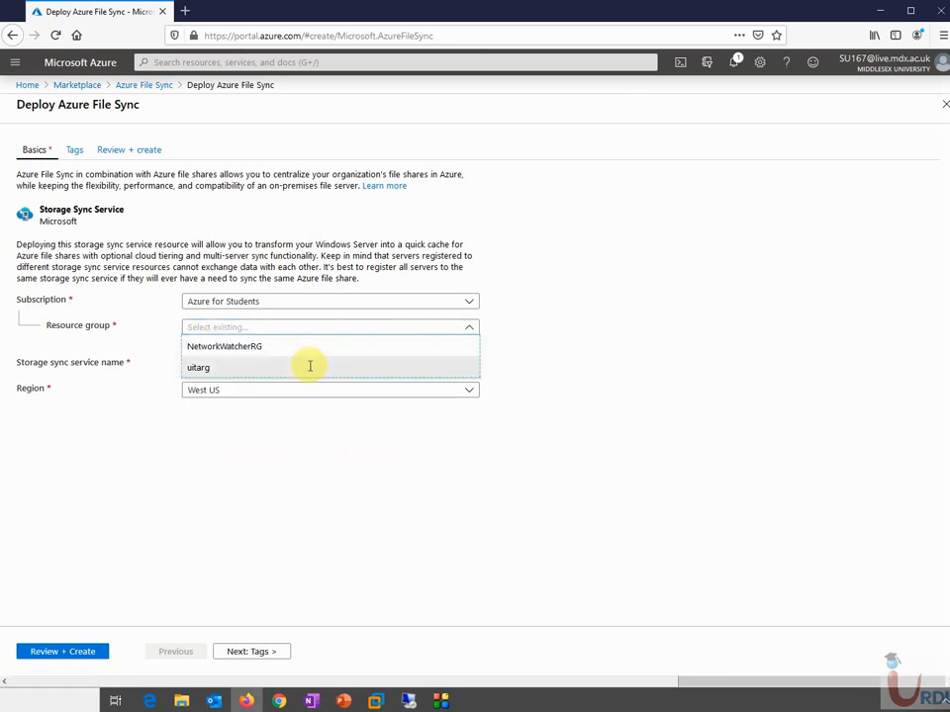
click(309, 370)
click(262, 364)
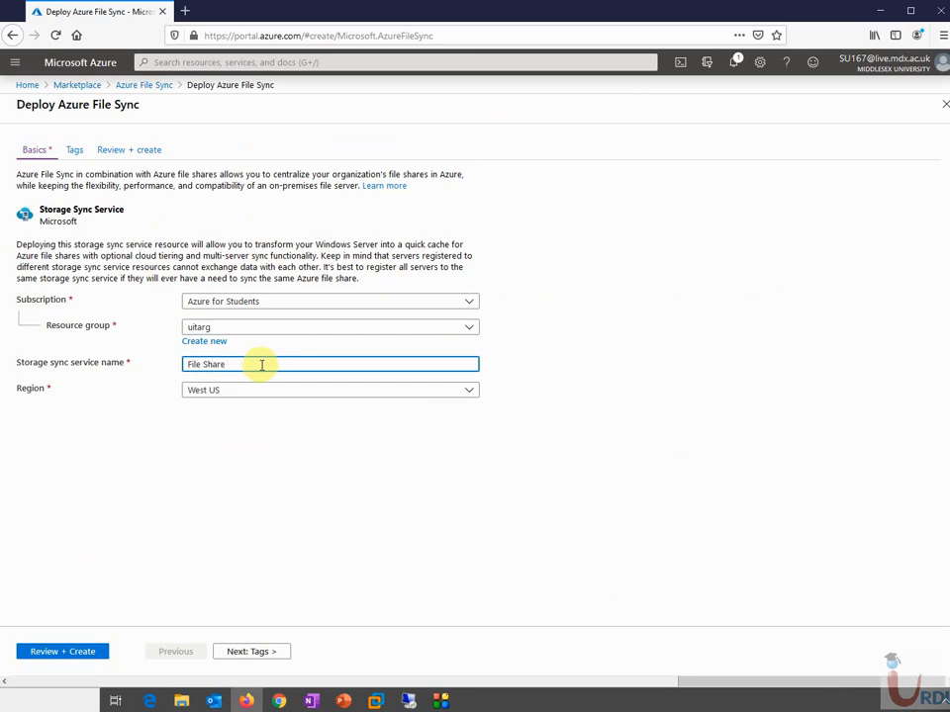
Set the storage sync service's region to North Europe.
click(280, 392)
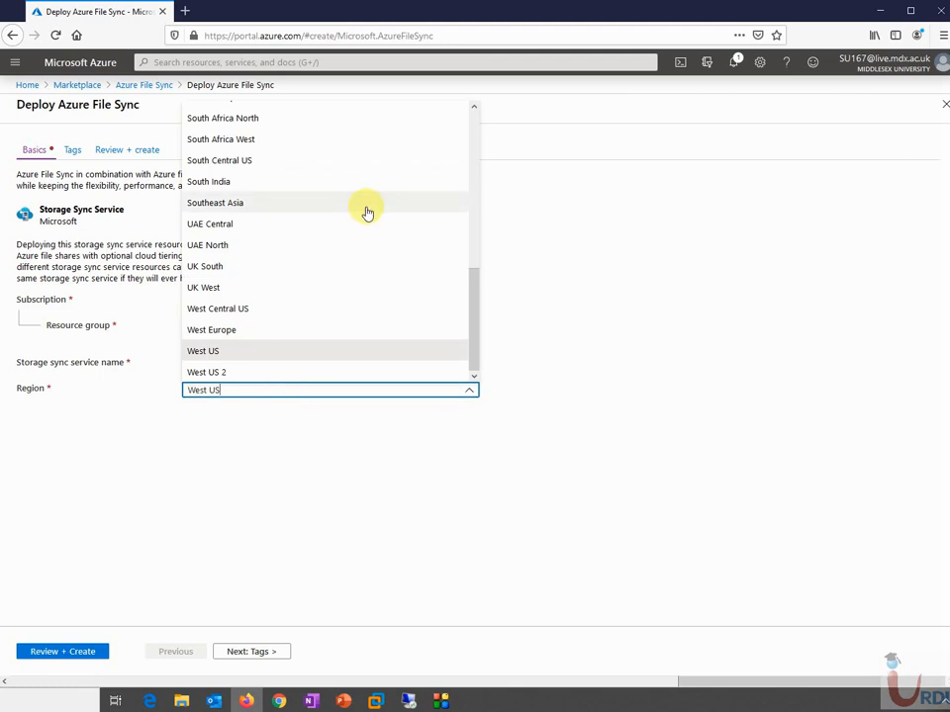
scroll(365, 212, up, 5)
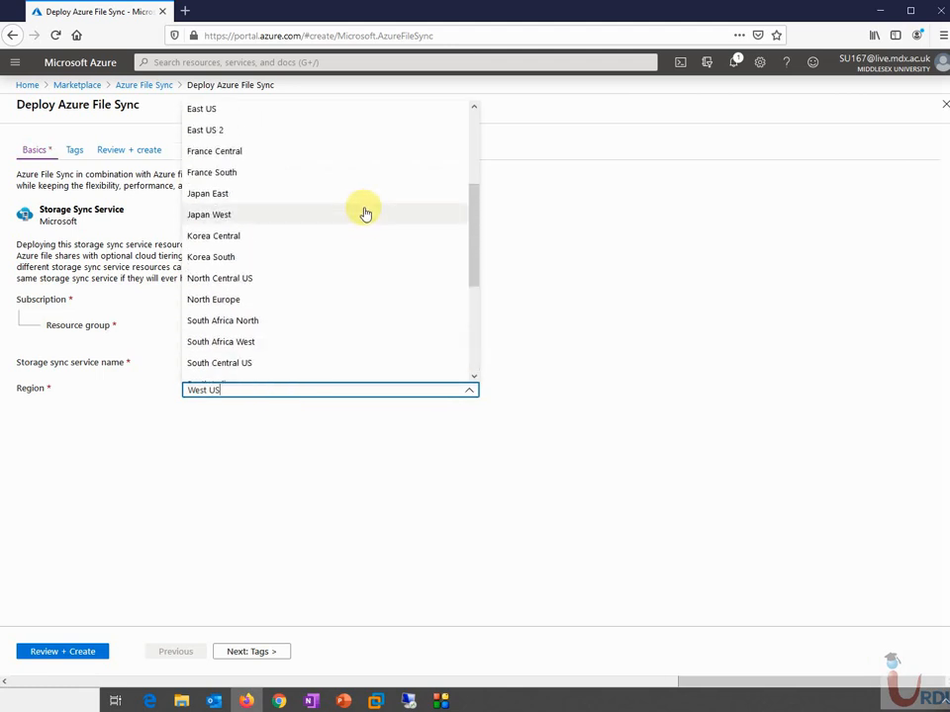
click(245, 365)
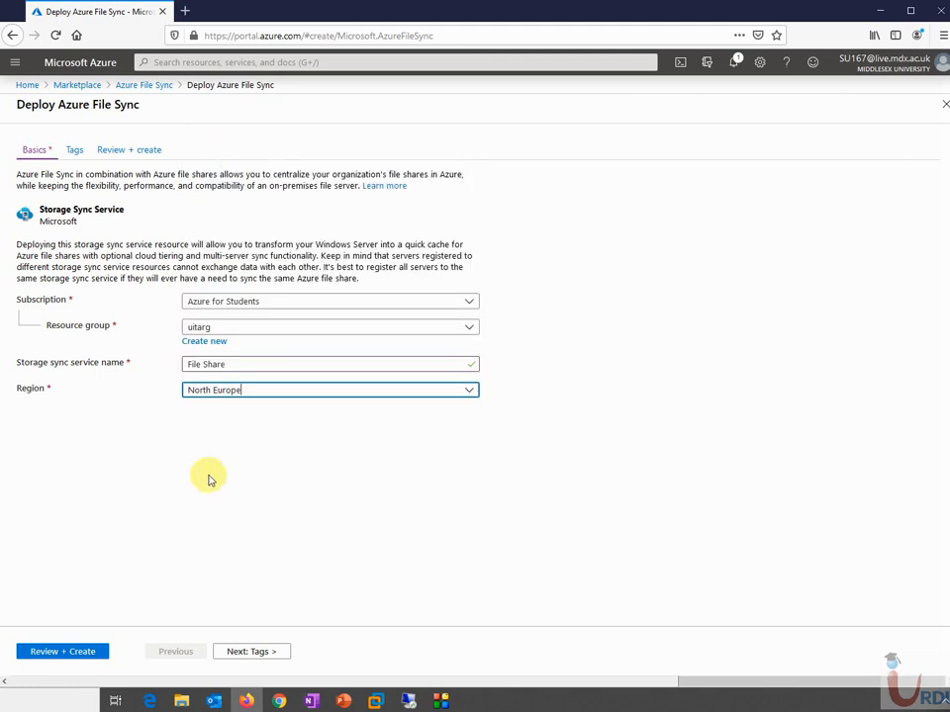
Leave the tags empty, review the settings and create the storage sync service.
click(240, 655)
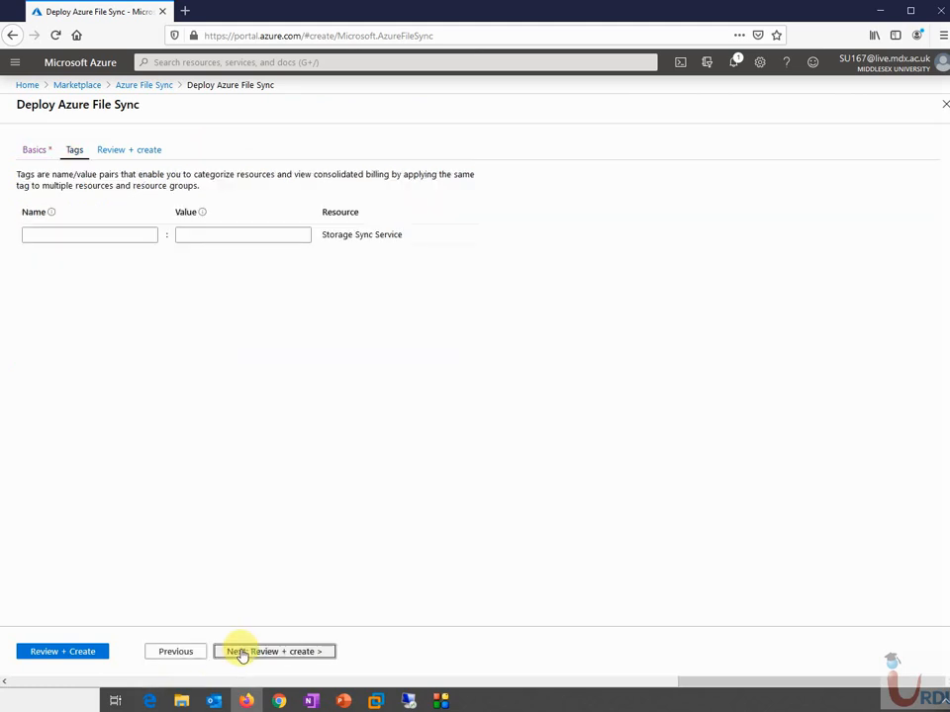
click(263, 653)
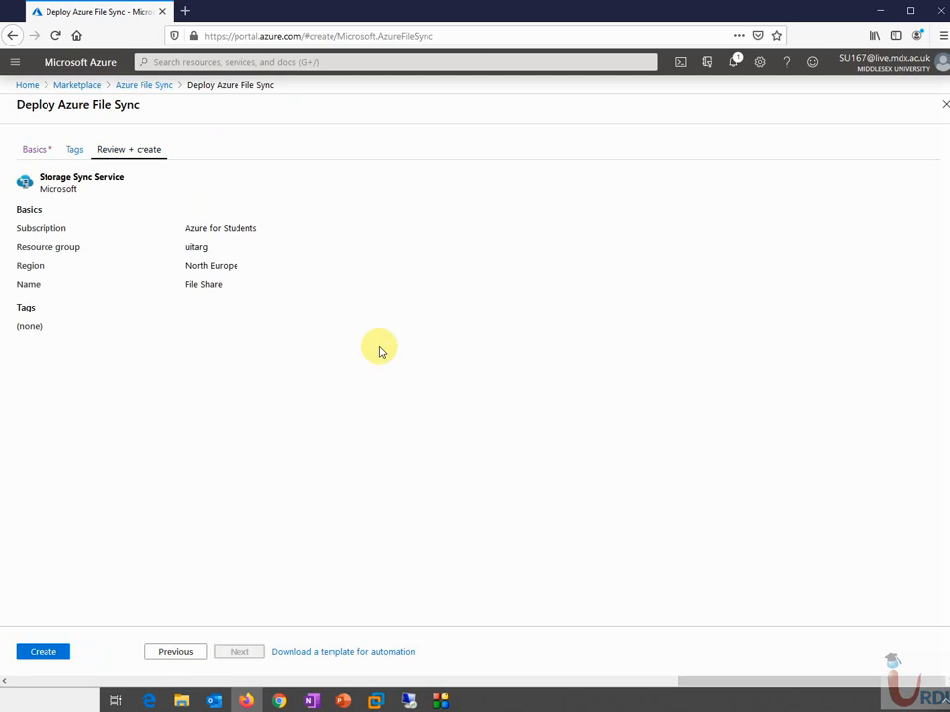
click(43, 651)
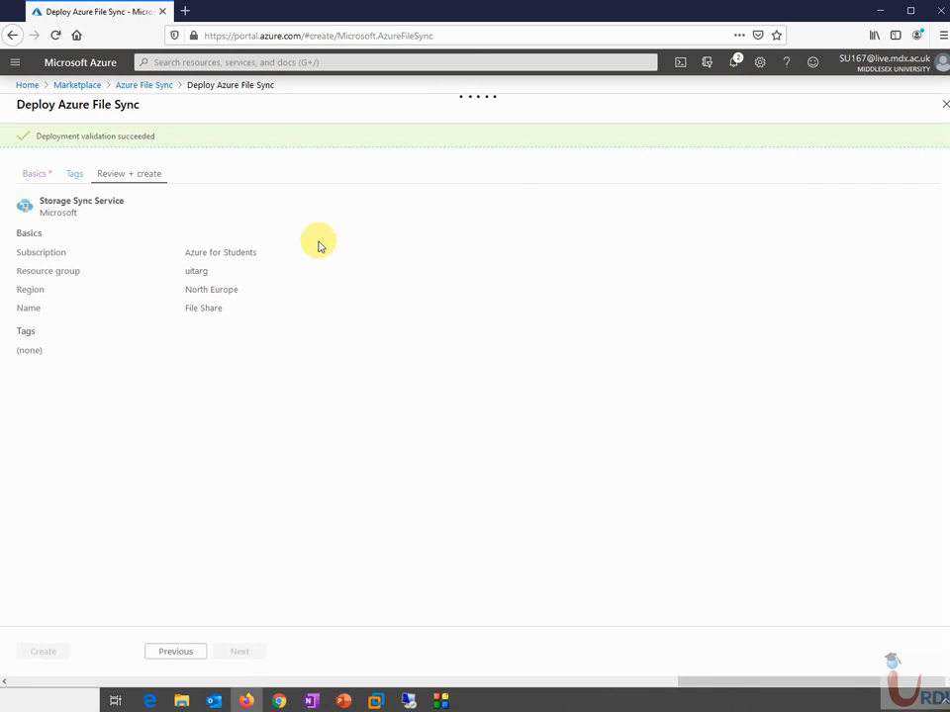
Check the storage sync deployment in the notifications and examine its deployment details.
click(734, 63)
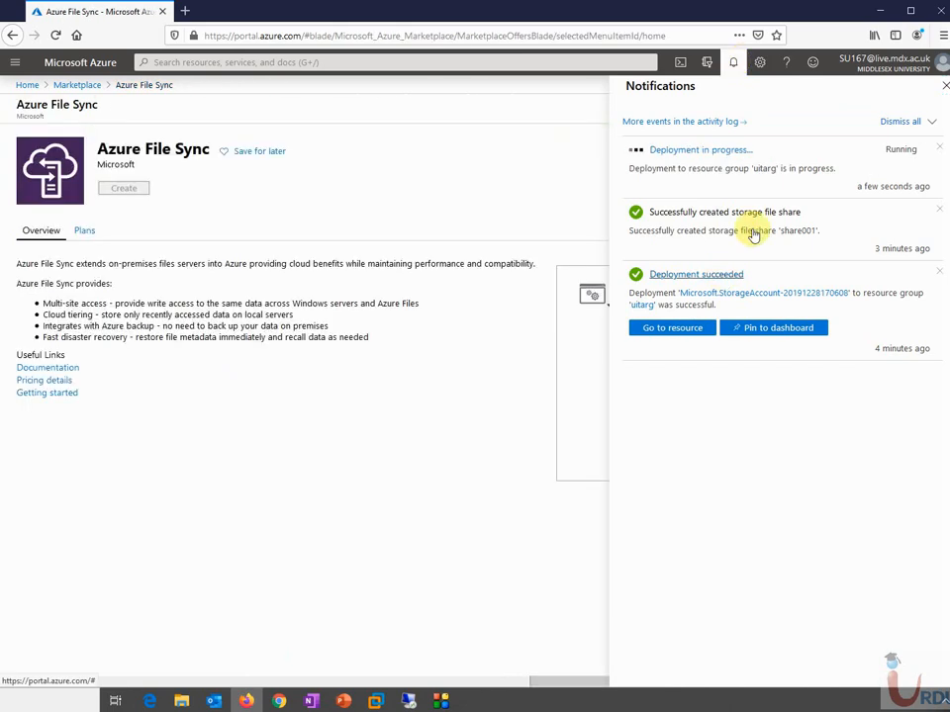
click(714, 276)
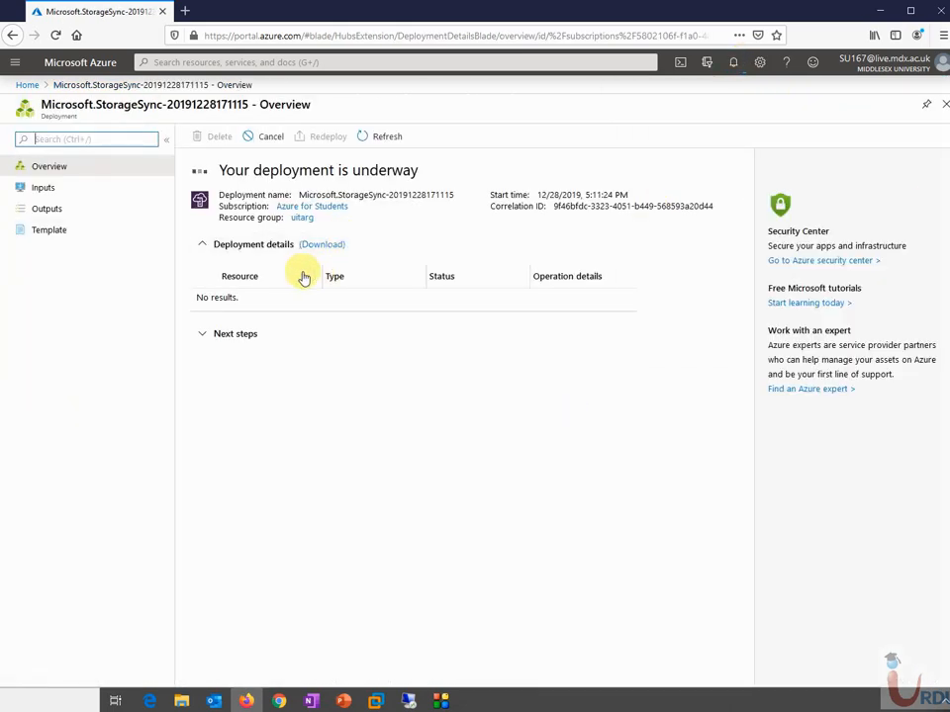
click(203, 250)
click(203, 250)
click(202, 249)
click(204, 250)
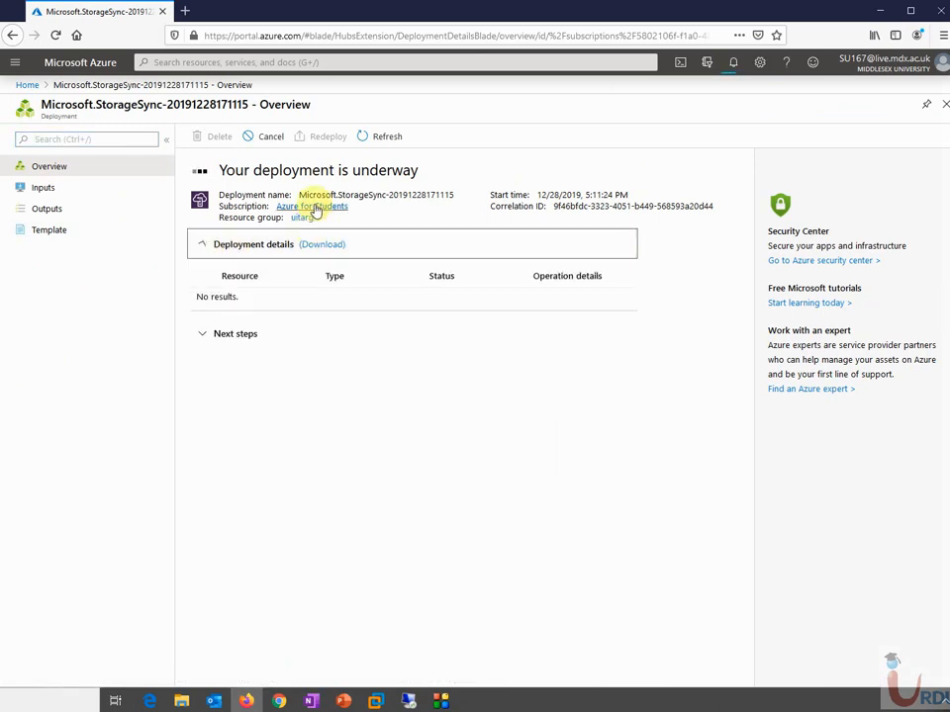
Open the newly deployed File Share storage sync service and start a sync group named Share Group.
click(27, 85)
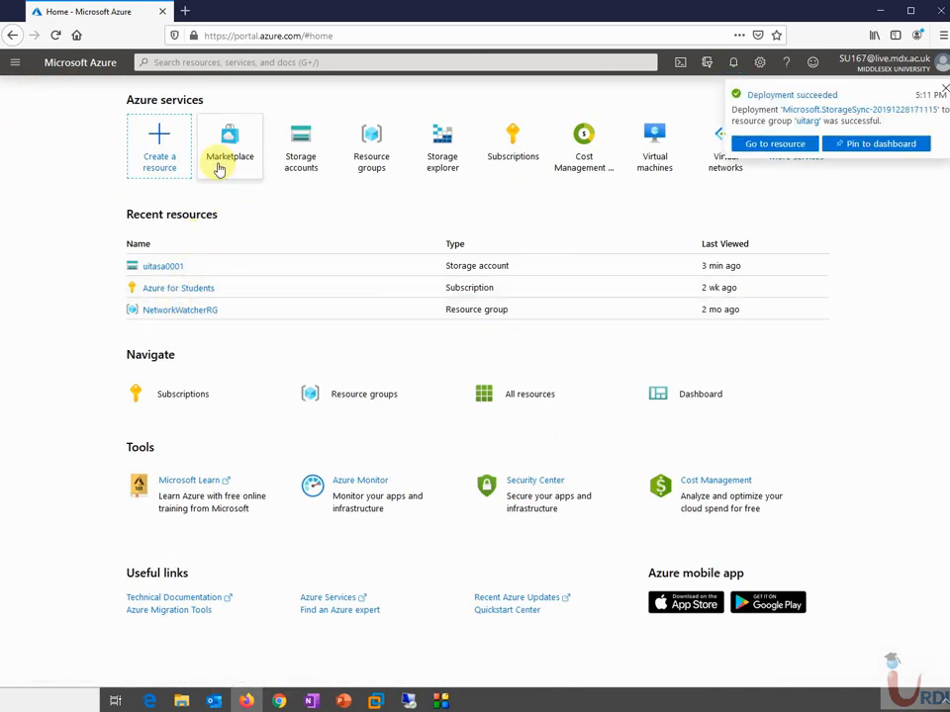
click(777, 145)
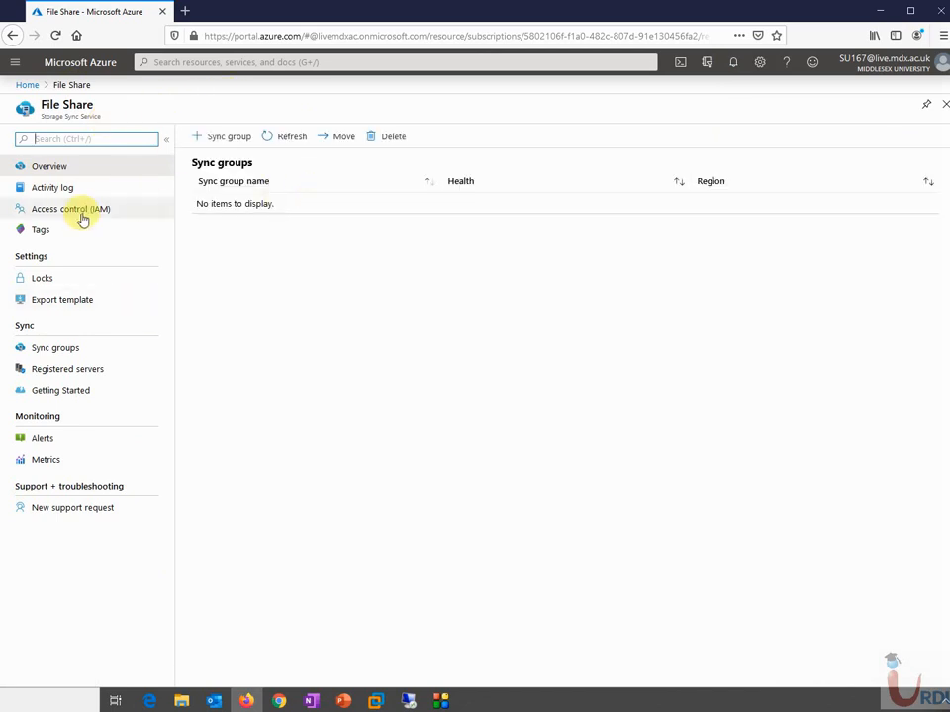
click(226, 139)
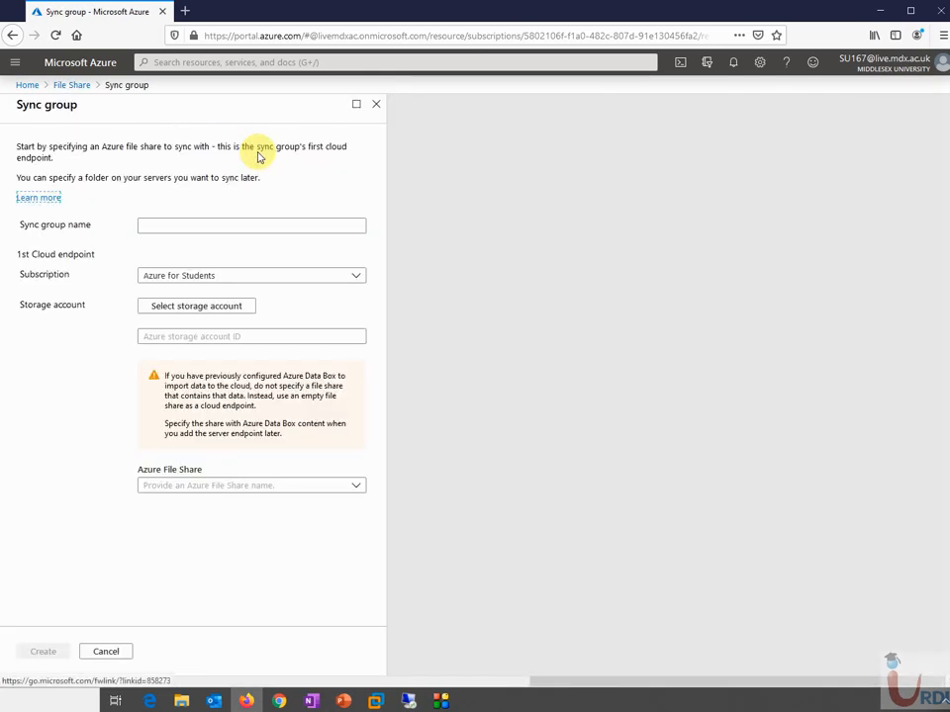
click(180, 225)
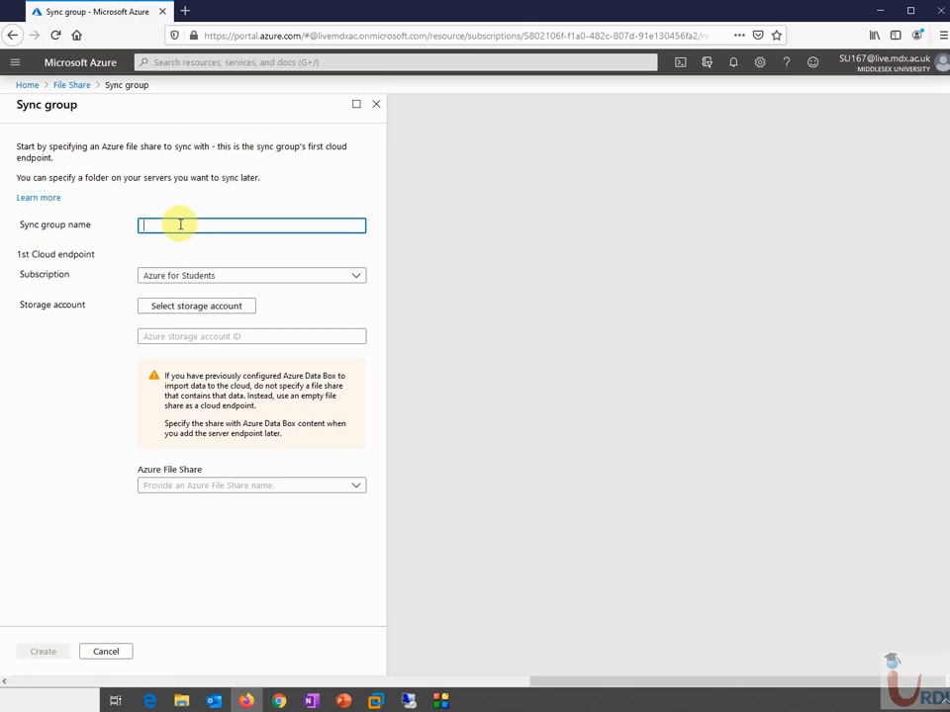
text(Share Group)
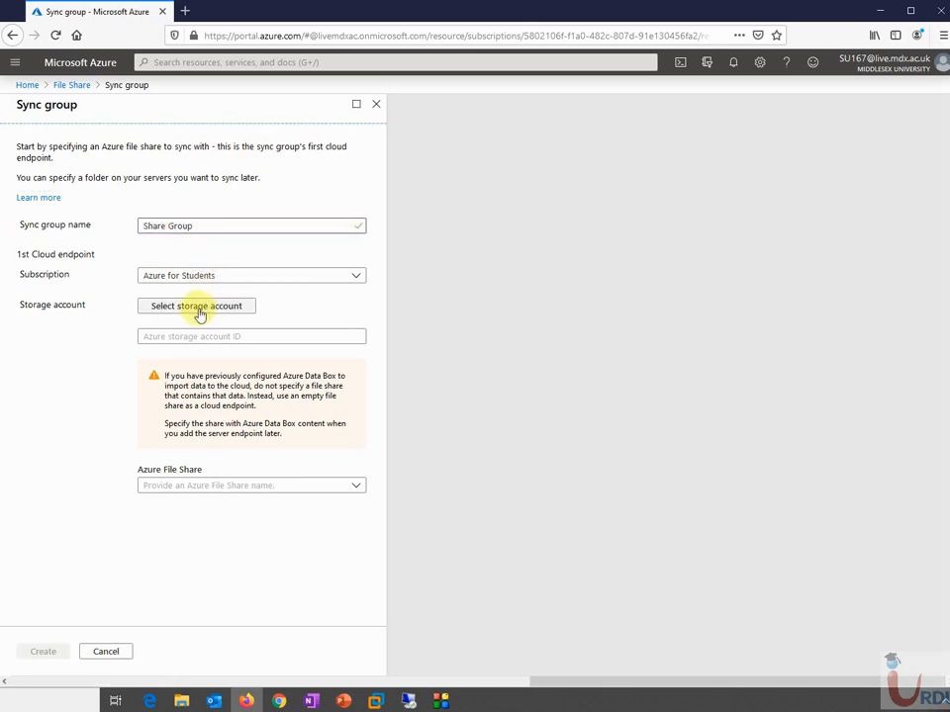
Set the cloud endpoint to storage account uitasa0001 and file share share001, and create the sync group.
click(197, 313)
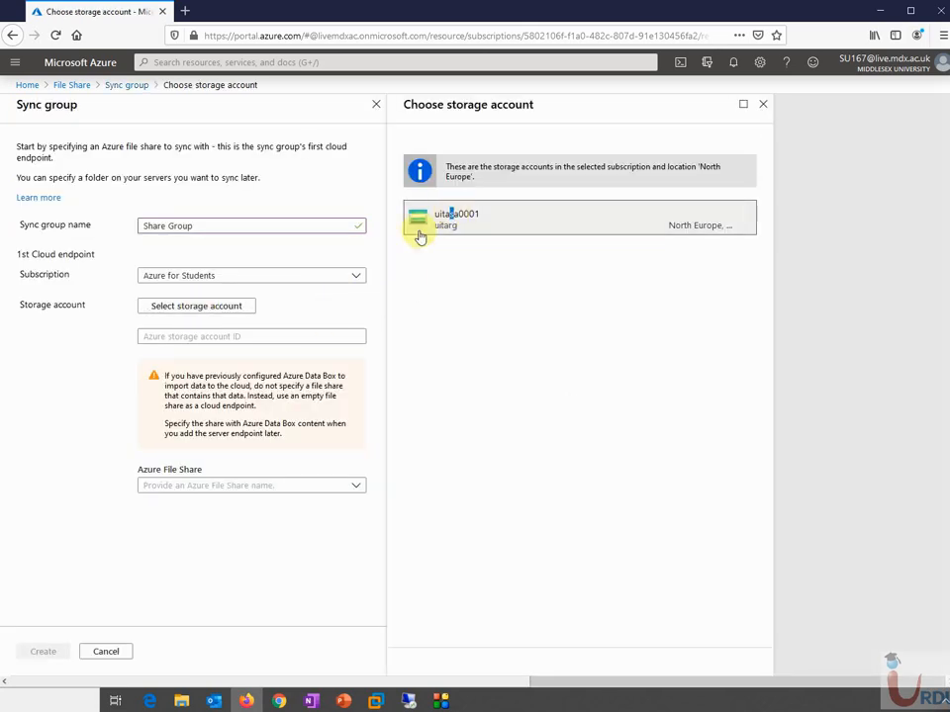
click(636, 221)
click(298, 486)
click(257, 506)
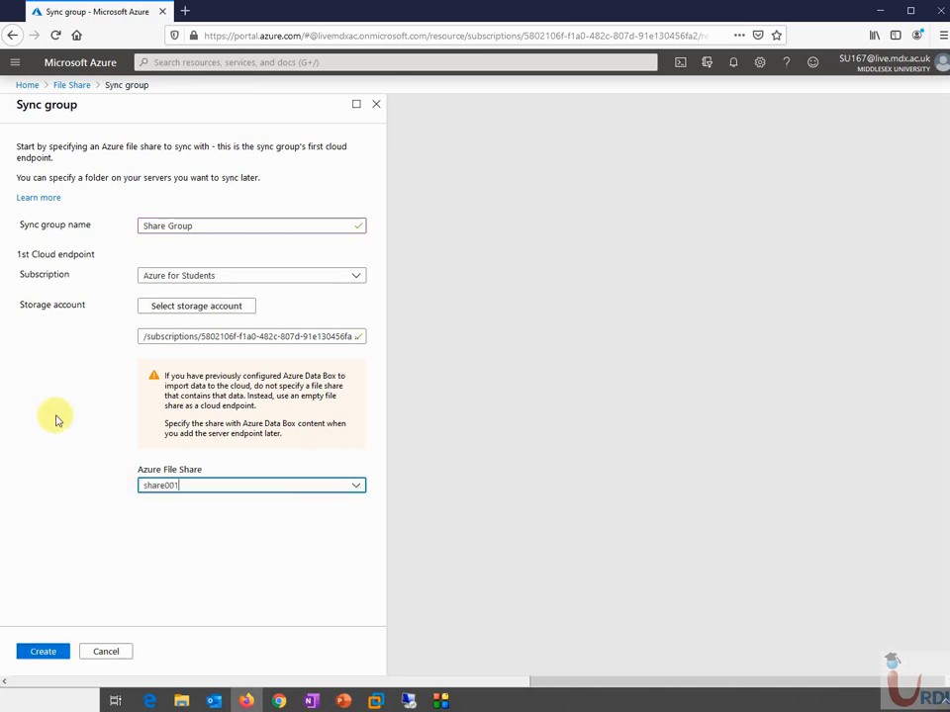
click(43, 651)
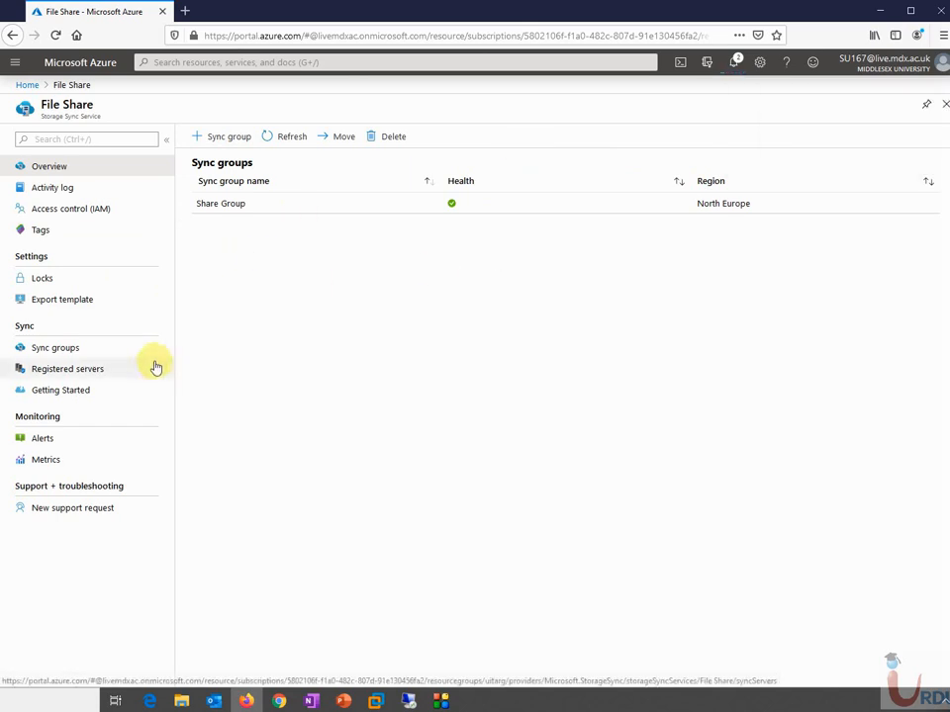
Follow the Azure File Sync agent link for registering servers and bring up its list of downloadable files.
click(82, 369)
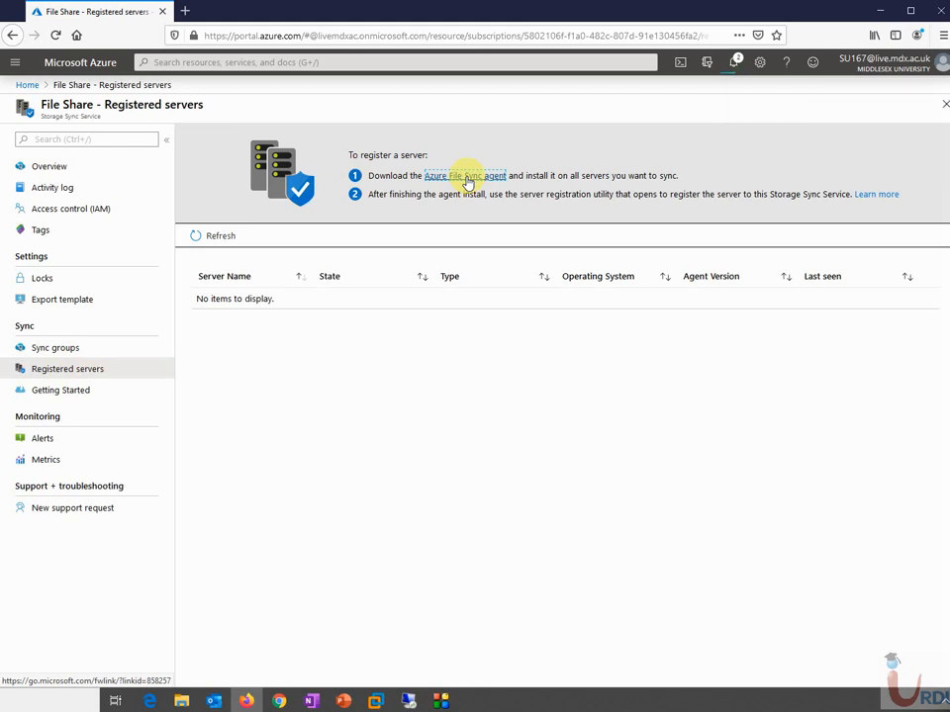
click(467, 178)
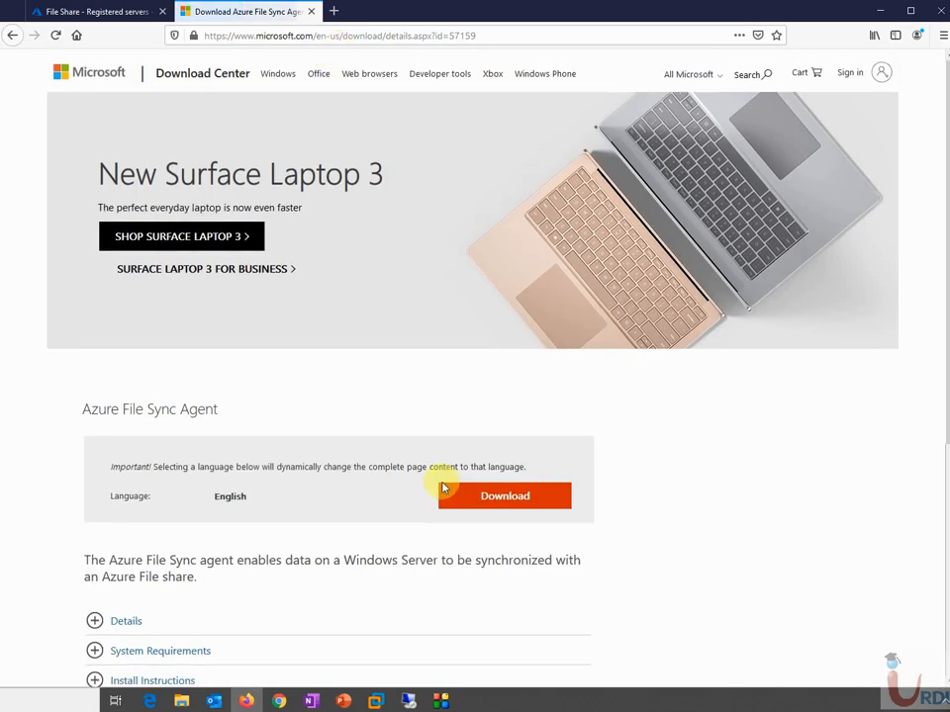
scroll(447, 376, down, 3)
click(492, 421)
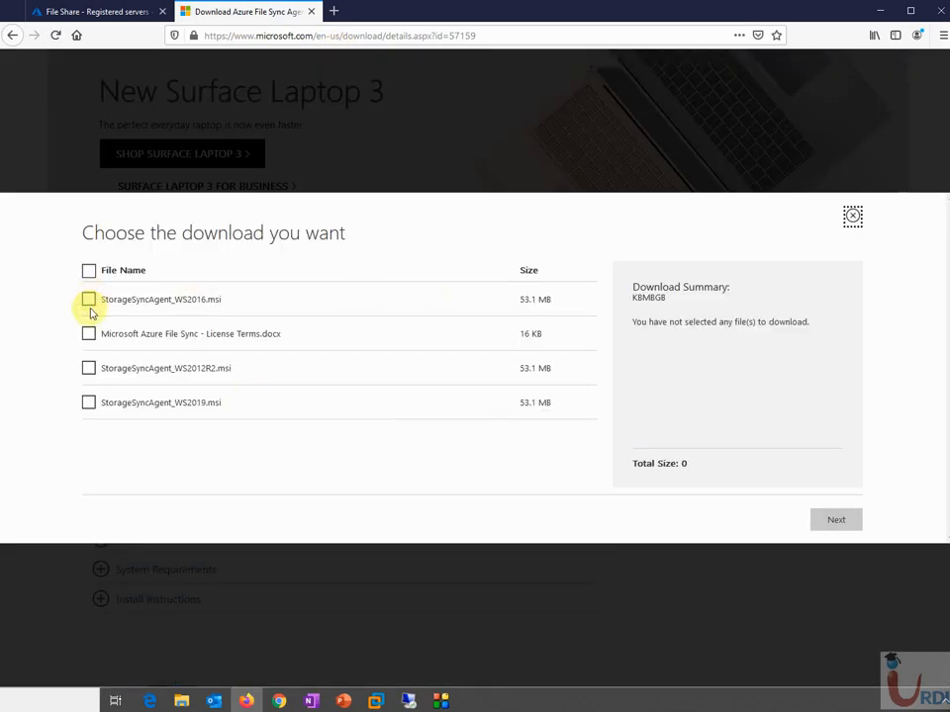
Download StorageSyncAgent_WS2016.msi and save the installer, declining the Bing and MSN extension offer.
click(88, 298)
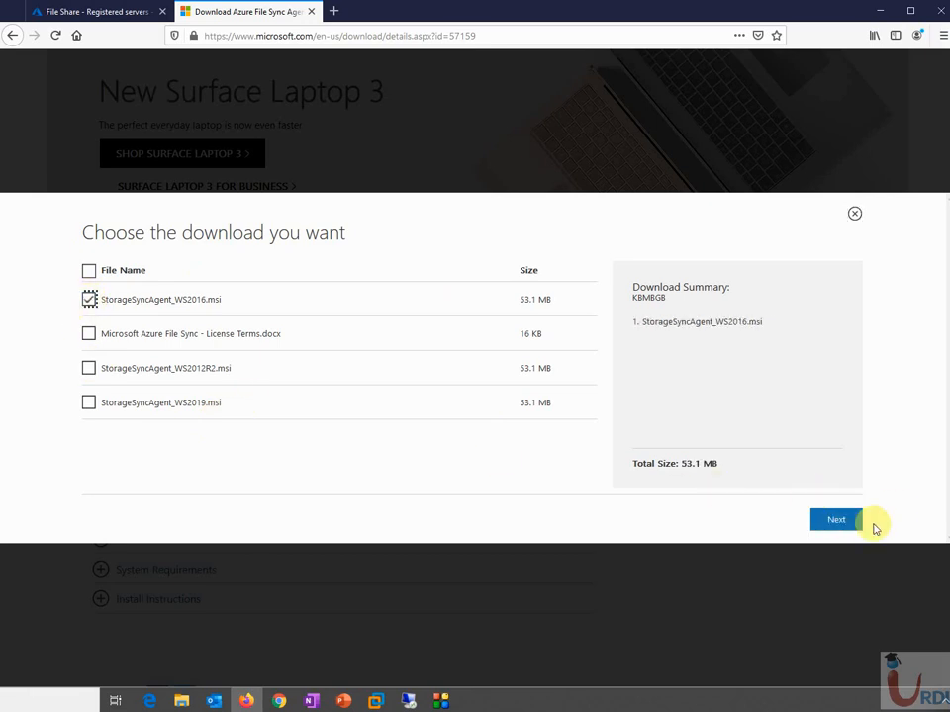
click(836, 524)
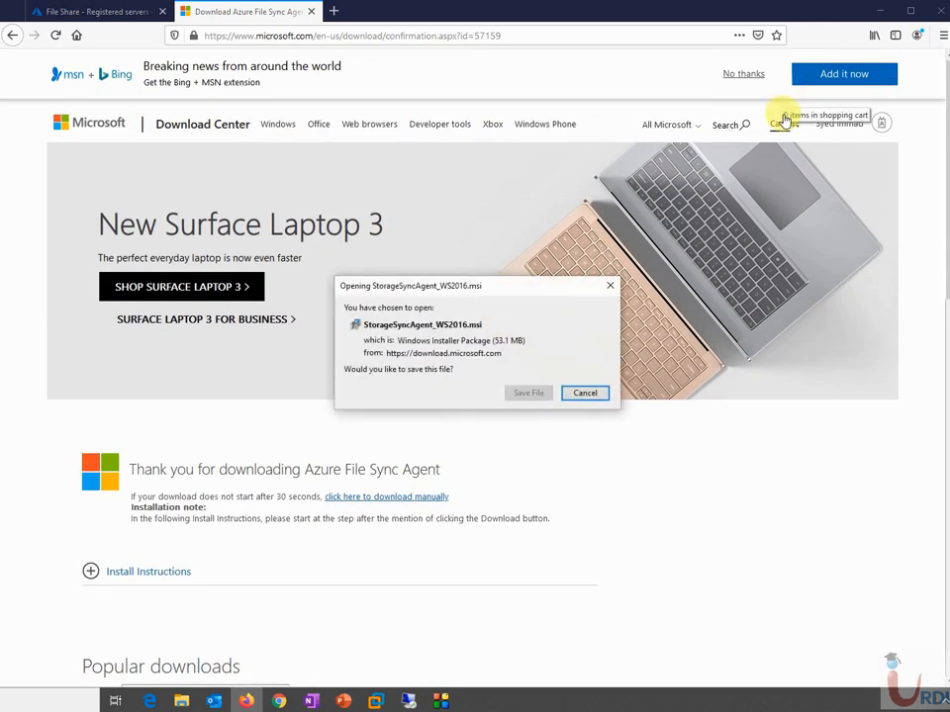
click(745, 79)
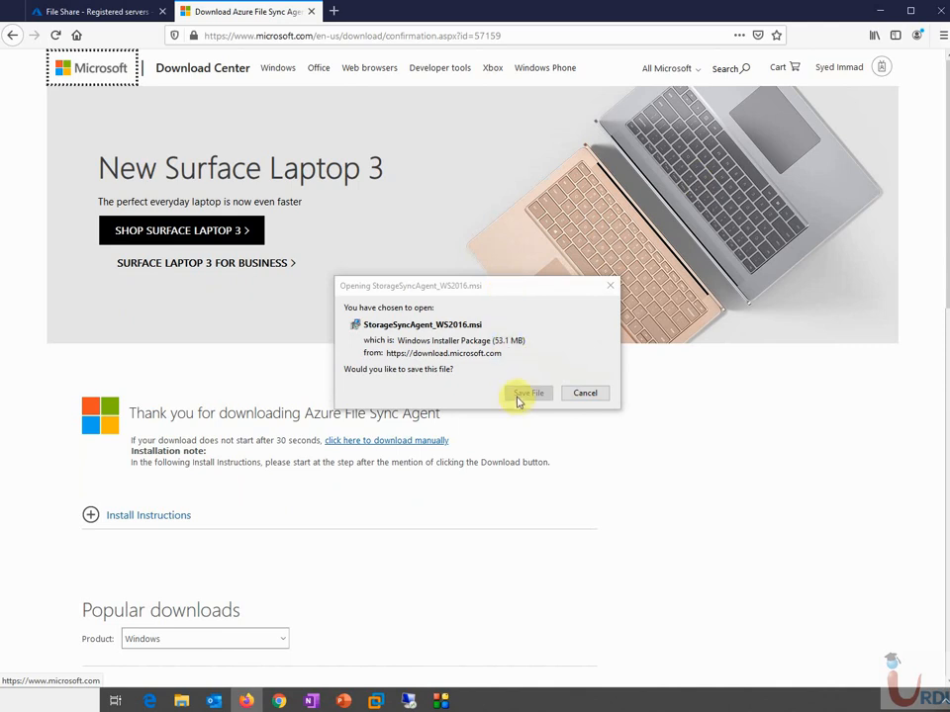
click(479, 288)
drag(479, 288, 478, 278)
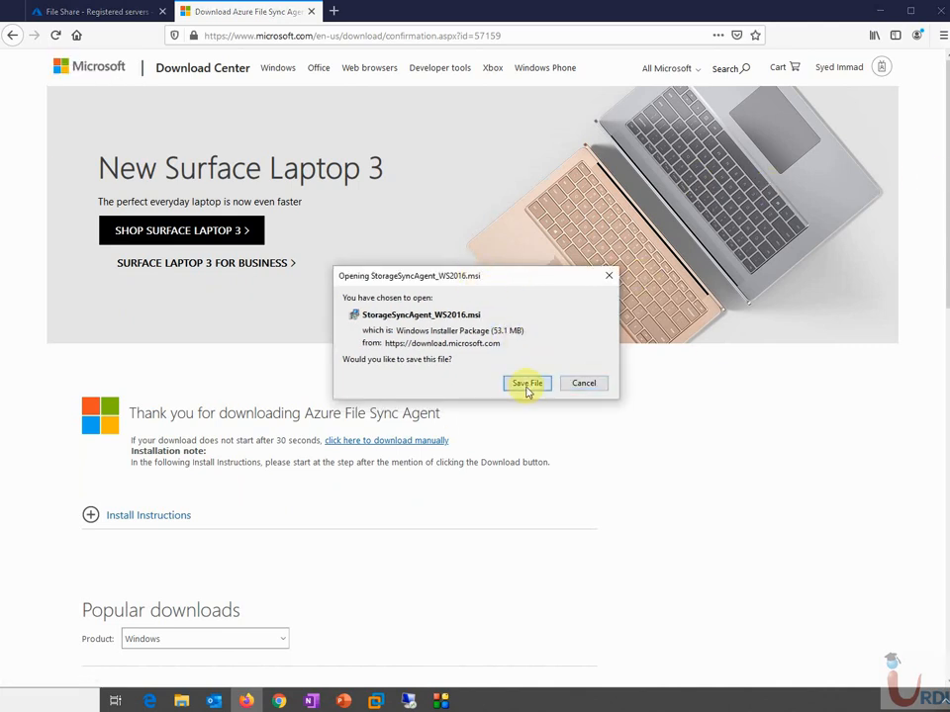
click(527, 386)
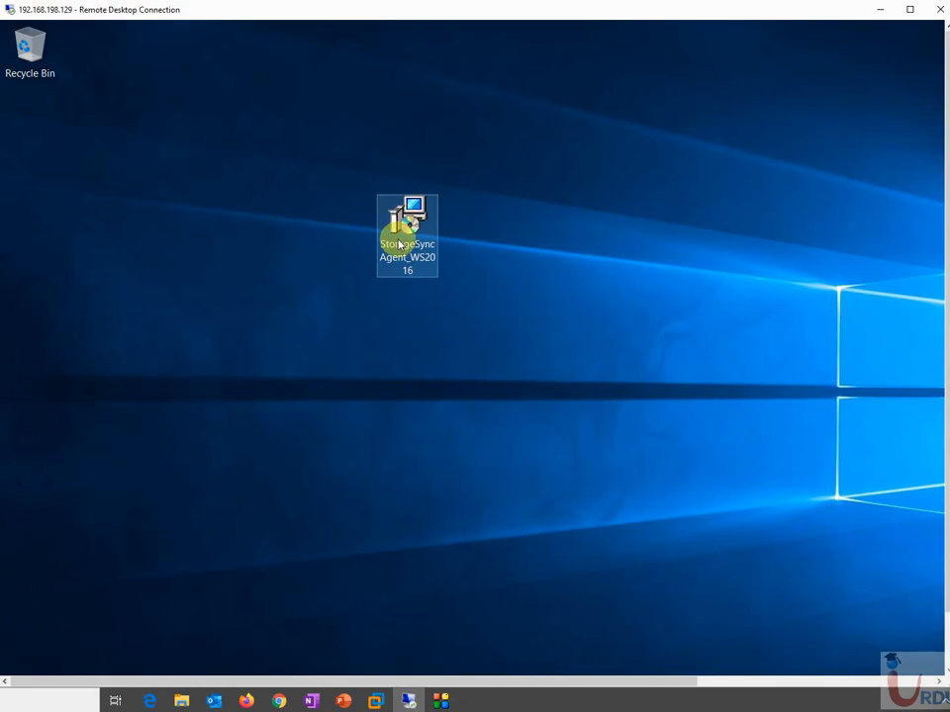
Run the Storage Sync Agent installer on the remote server, keeping the default folder, existing proxy settings and Microsoft Update.
double_click(400, 244)
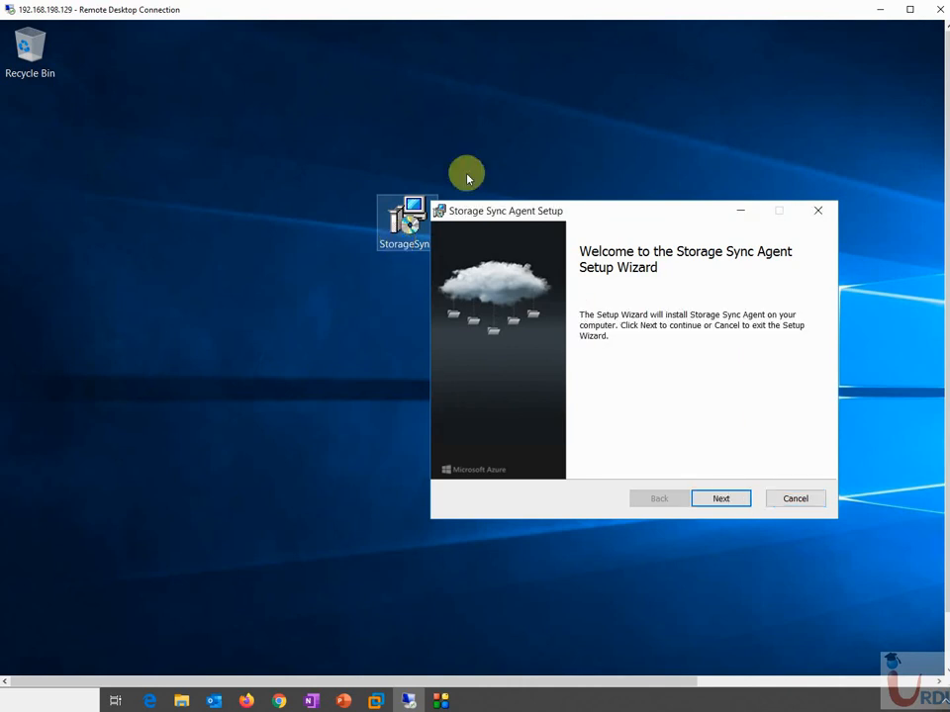
click(718, 500)
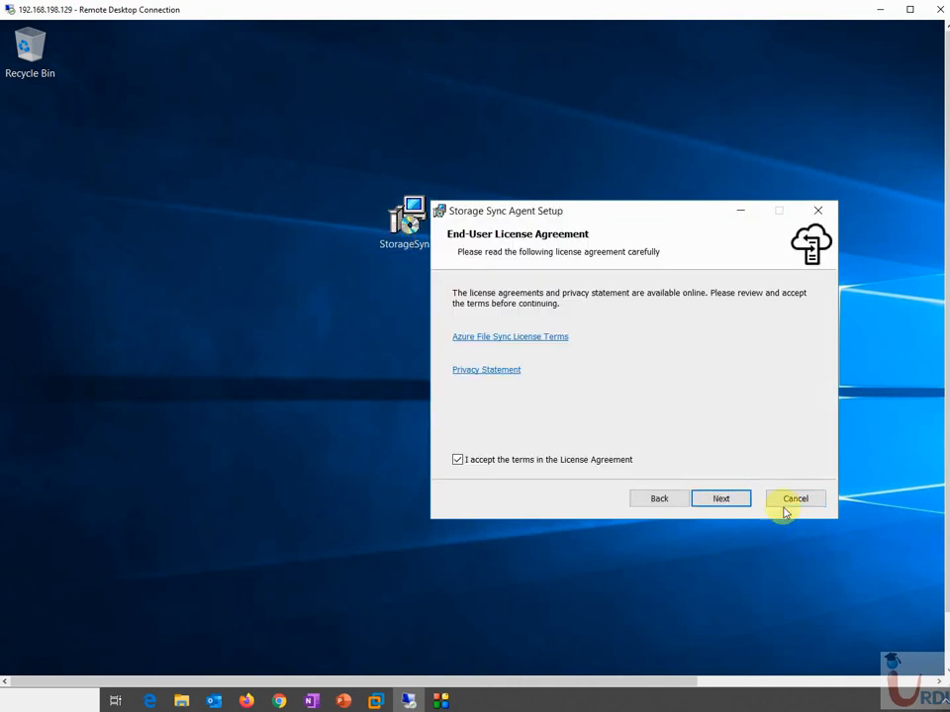
click(715, 501)
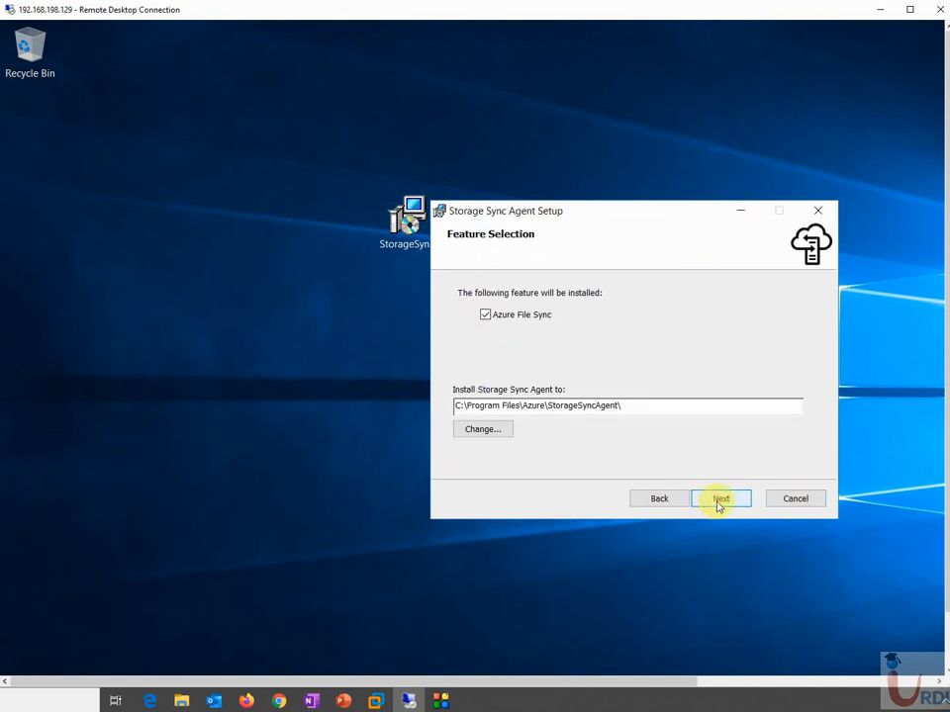
click(717, 500)
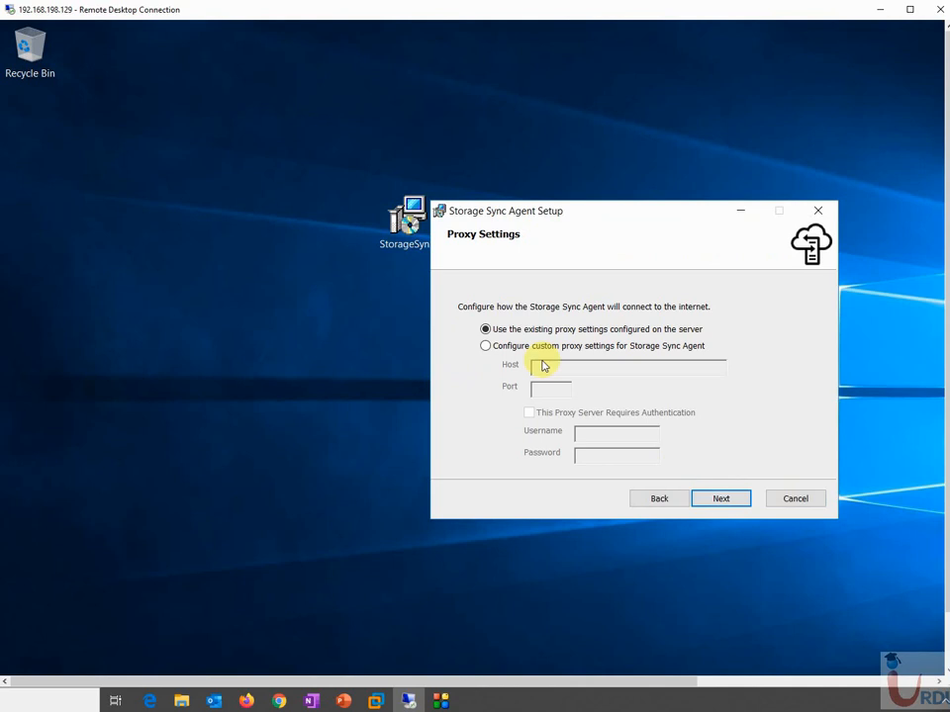
click(724, 499)
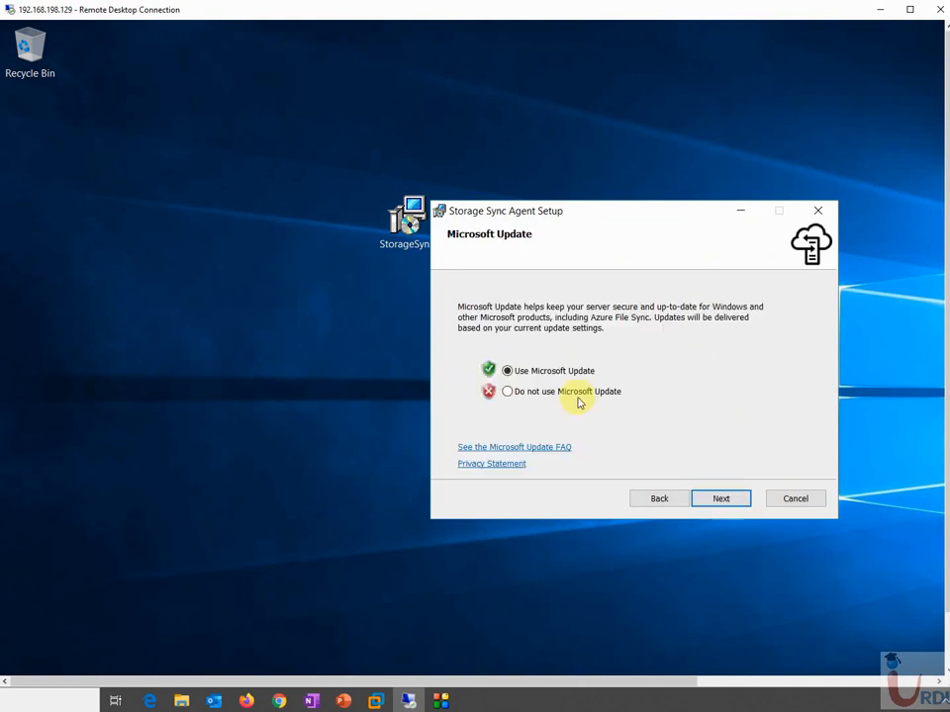
click(727, 501)
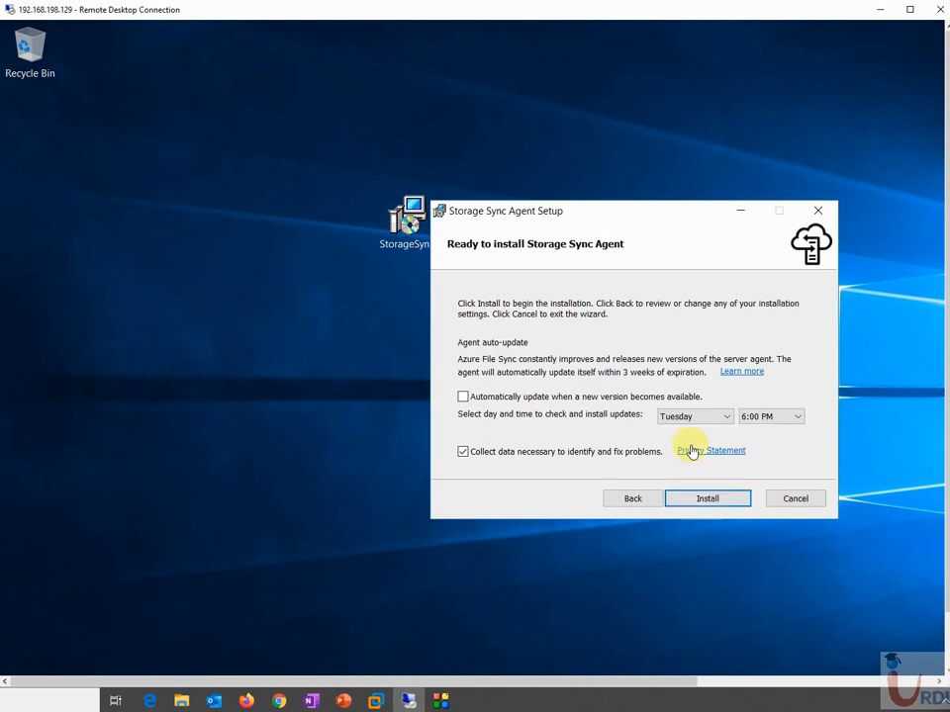
Turn off data collection, install the Storage Sync Agent, and close the setup wizard and agent update check.
click(586, 458)
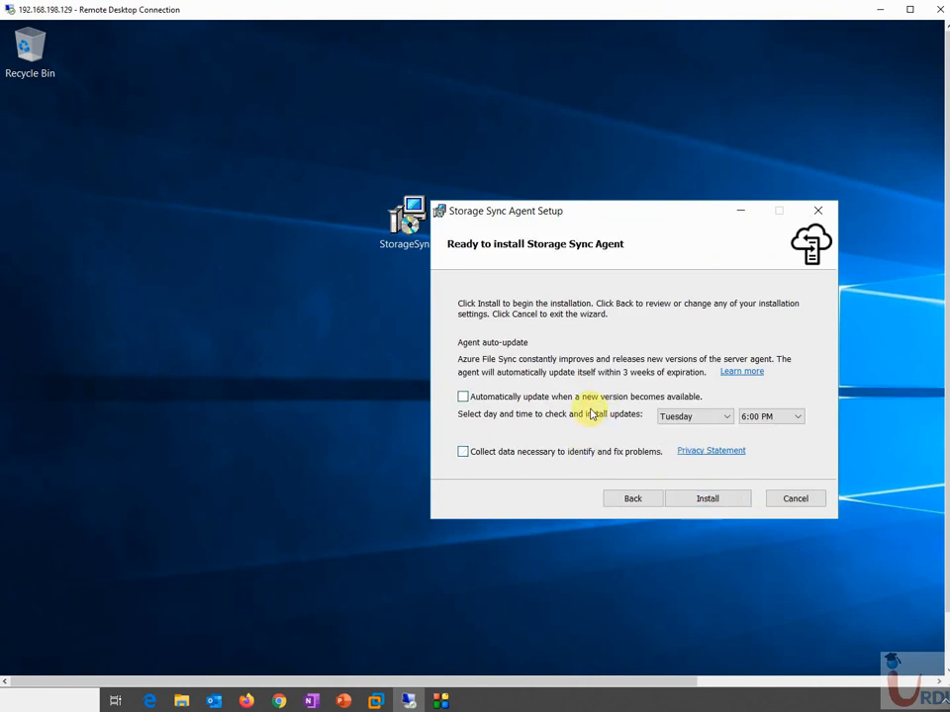
click(701, 499)
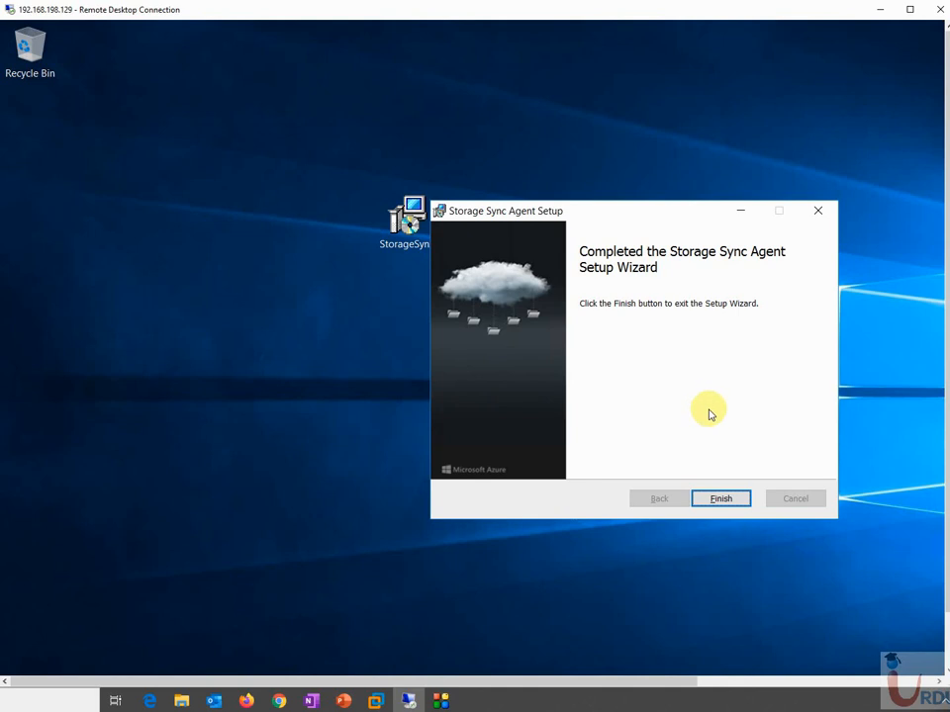
click(720, 498)
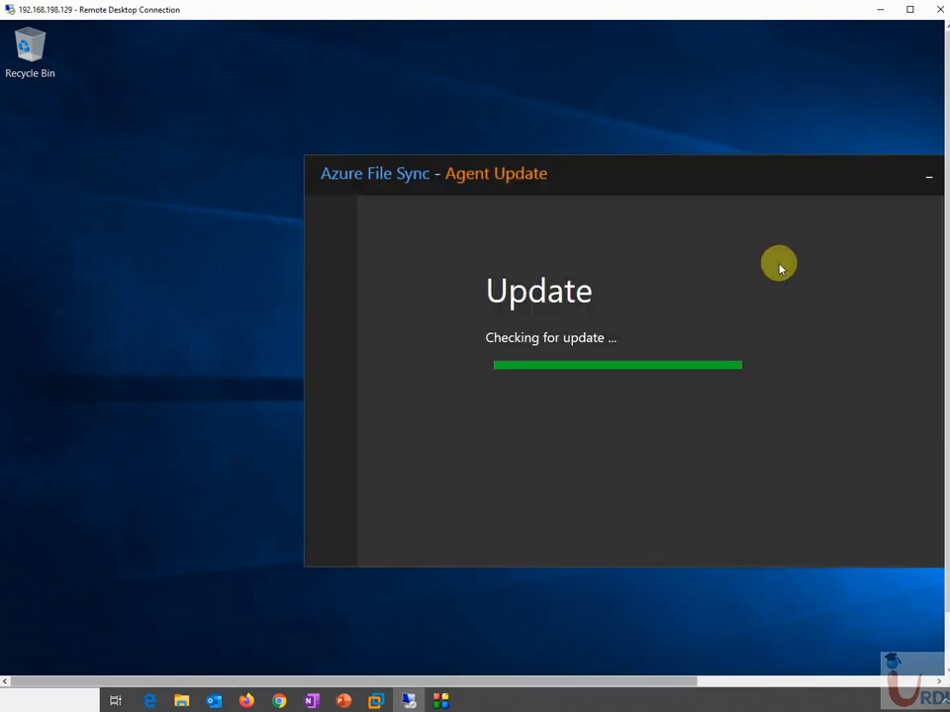
drag(464, 161, 449, 166)
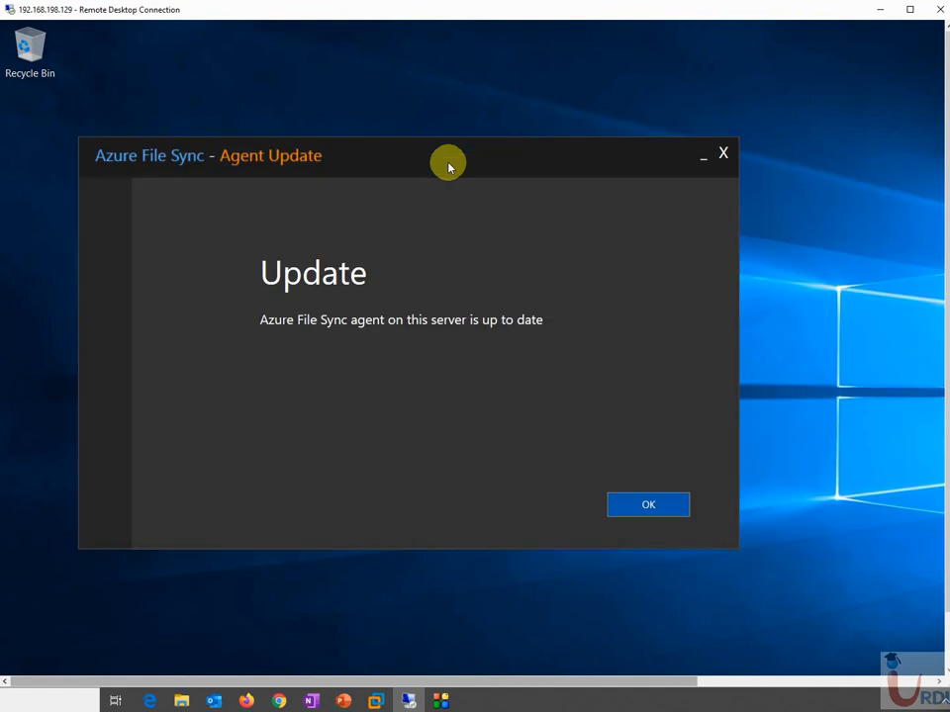
click(640, 505)
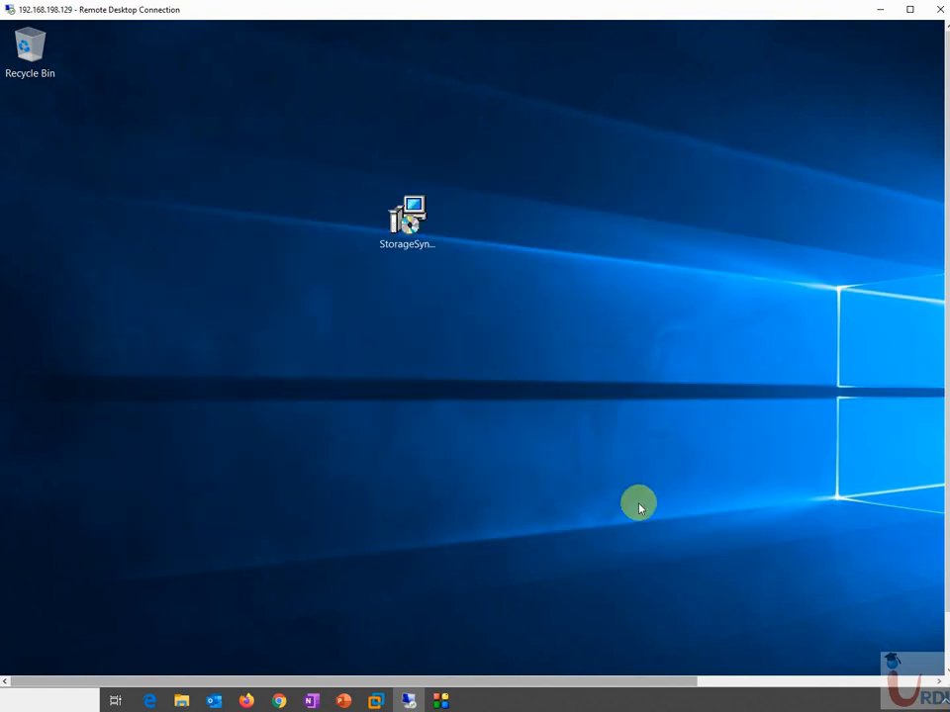
Sign in to Azure Public Cloud and register the server with the File Share sync service in resource group uitarg, subscription Azure for Students.
drag(575, 165, 431, 139)
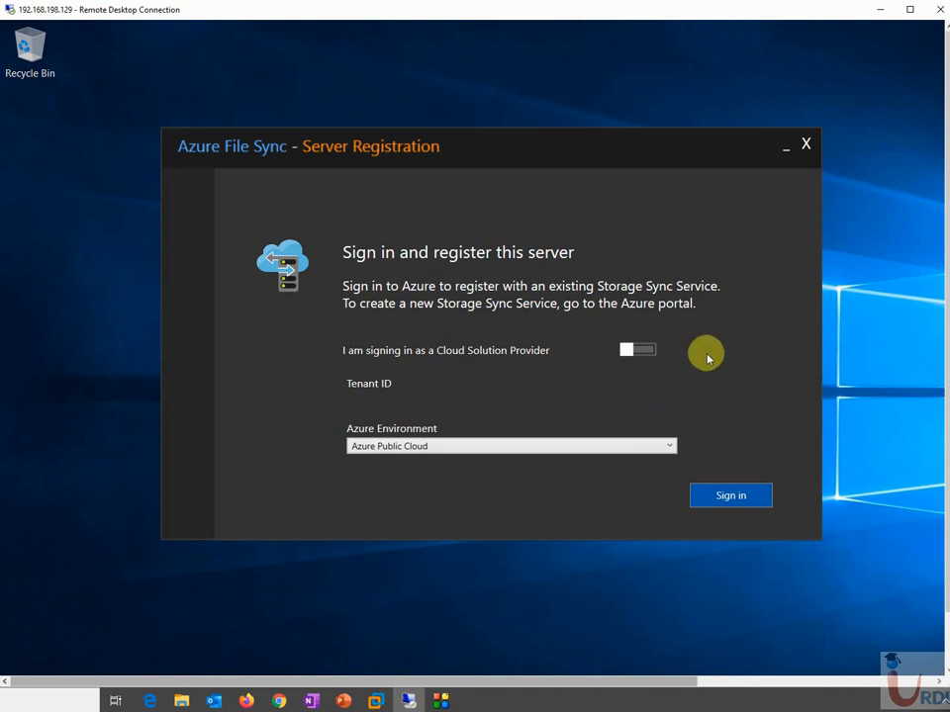
click(740, 499)
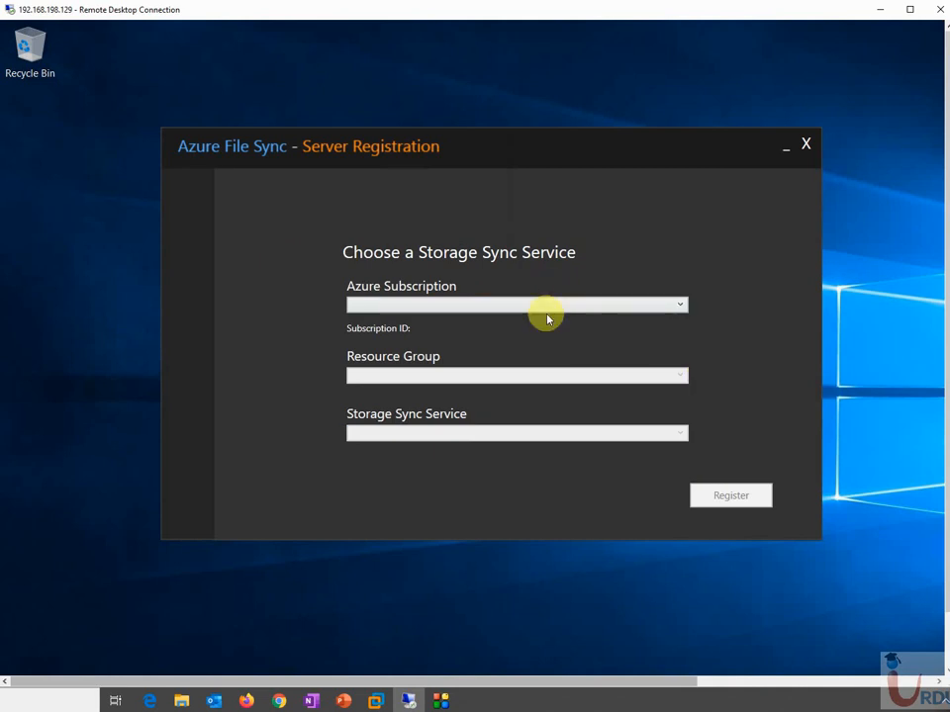
click(546, 311)
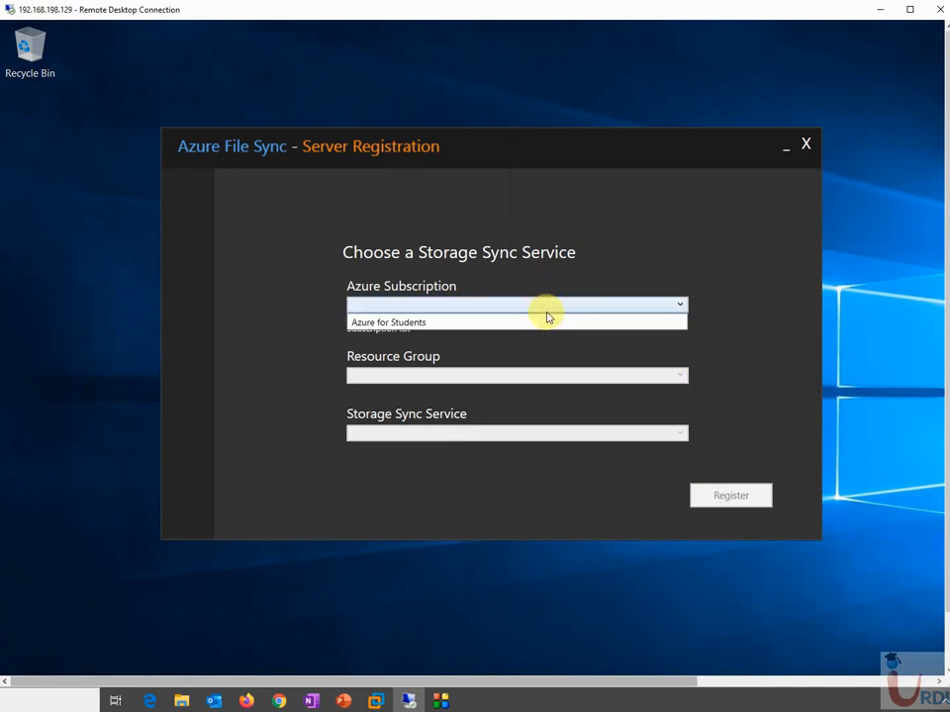
click(541, 322)
click(504, 376)
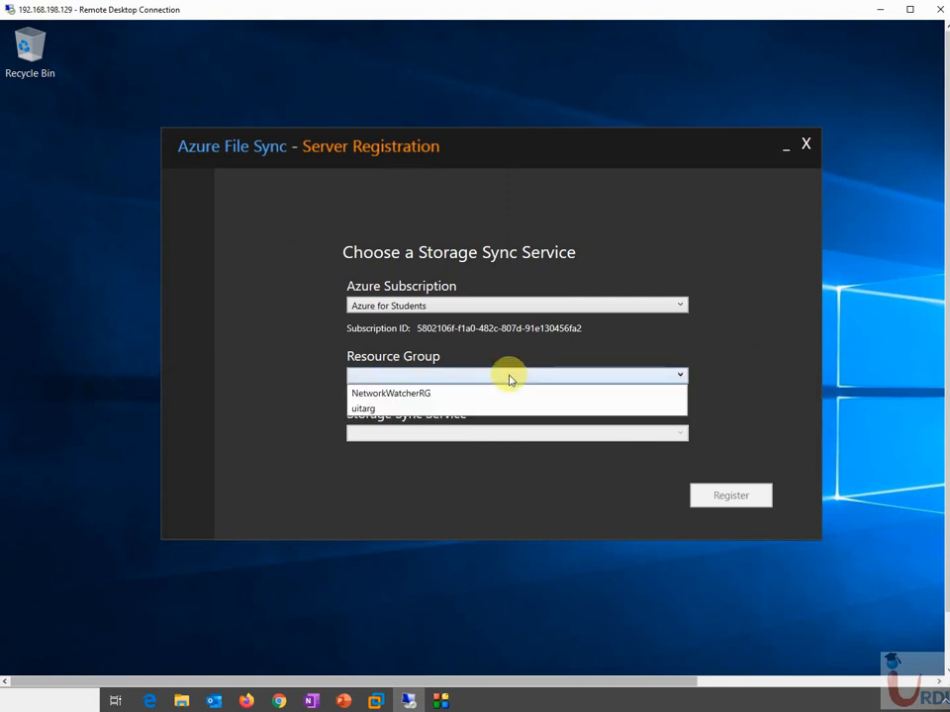
click(479, 408)
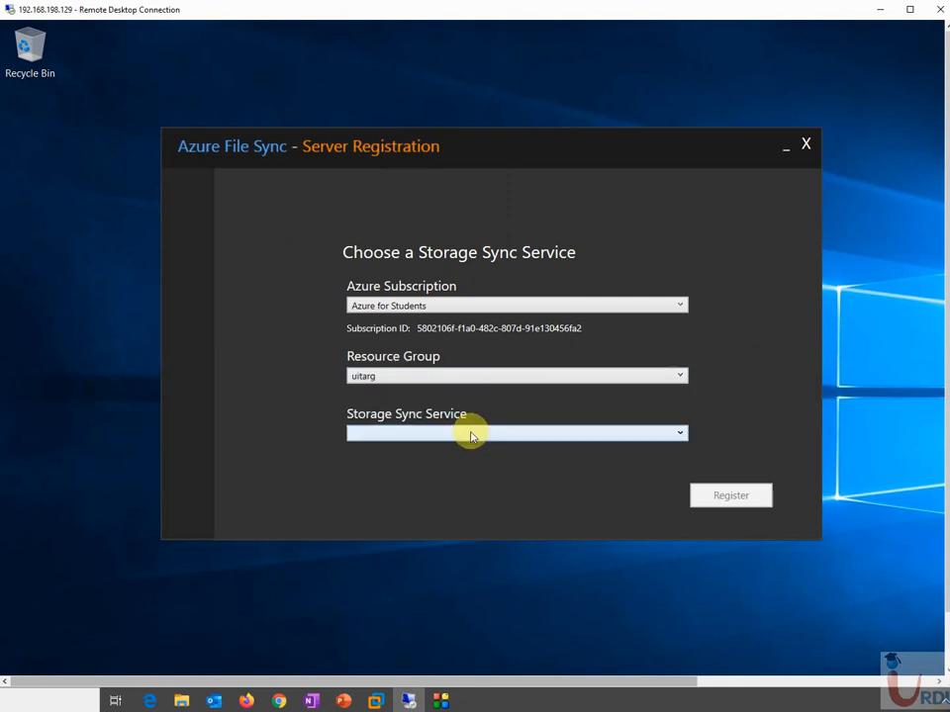
click(482, 442)
click(471, 451)
click(726, 498)
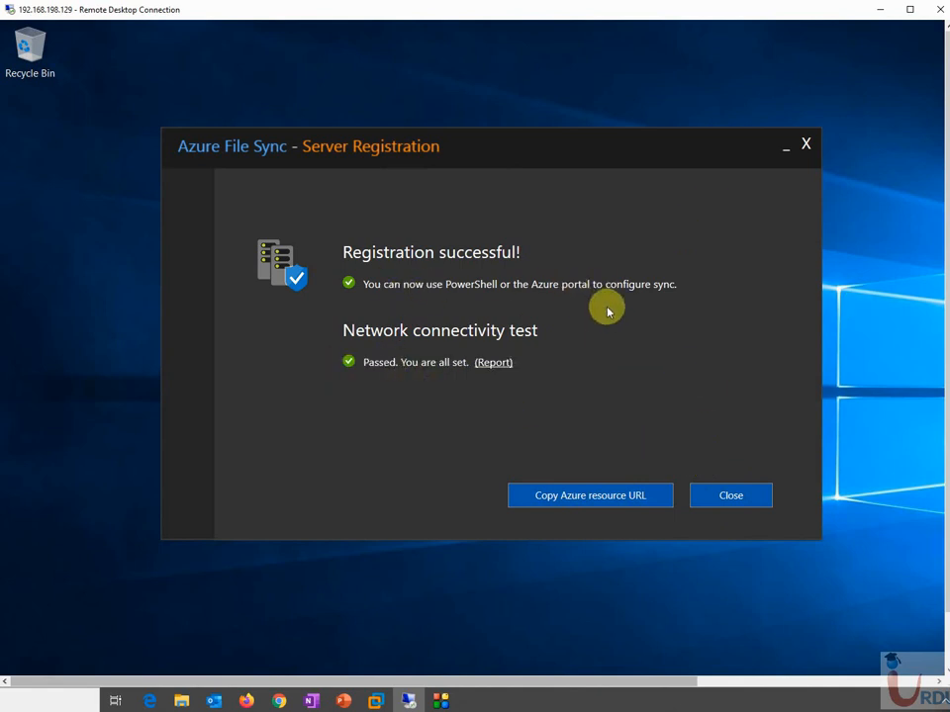
click(740, 494)
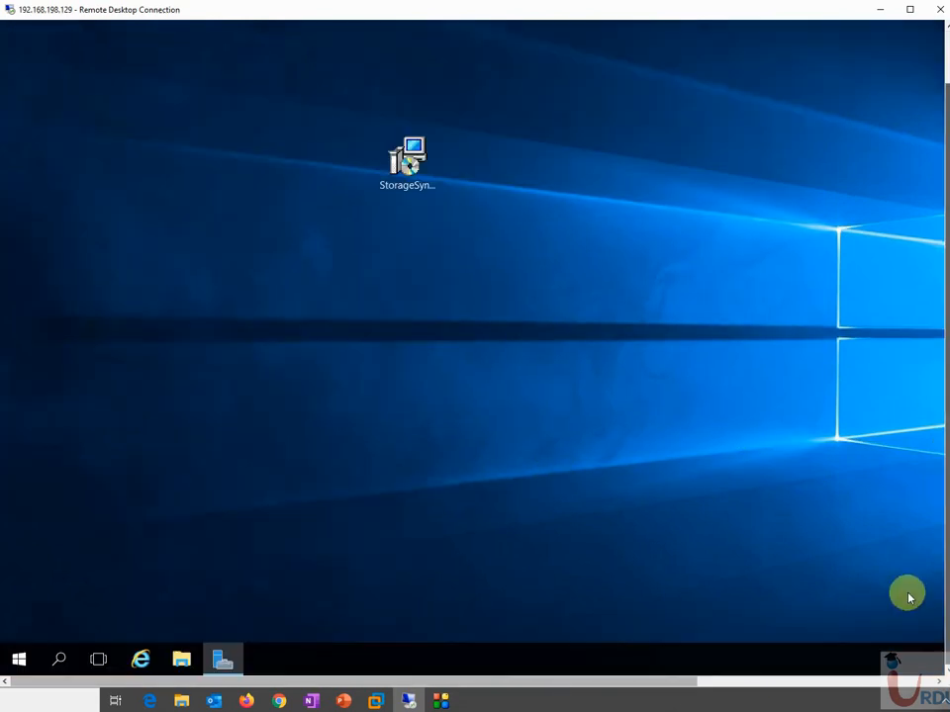
Open This PC in File Explorer on the remote server.
click(174, 659)
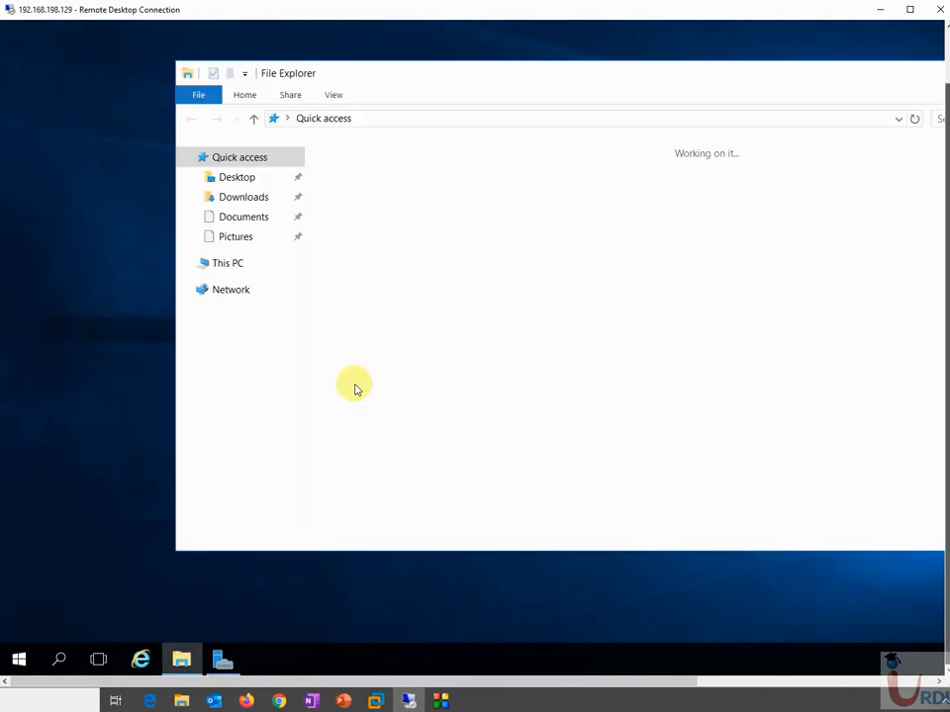
click(242, 269)
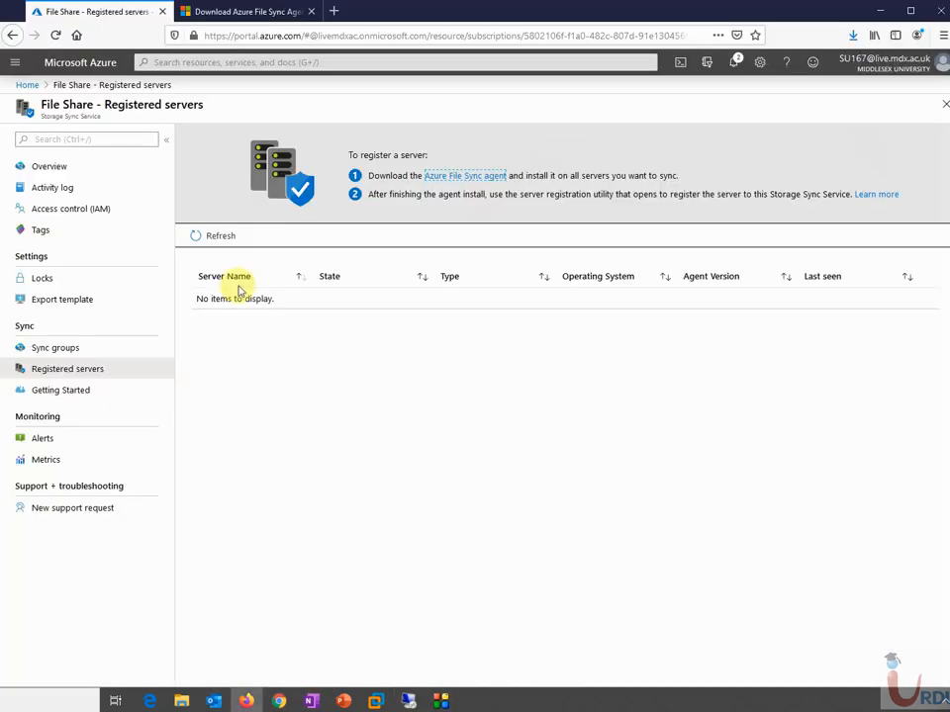
In the Azure portal, refresh the File Share service's registered servers and review the properties of WIN-VJTGTJCFU77.
click(230, 243)
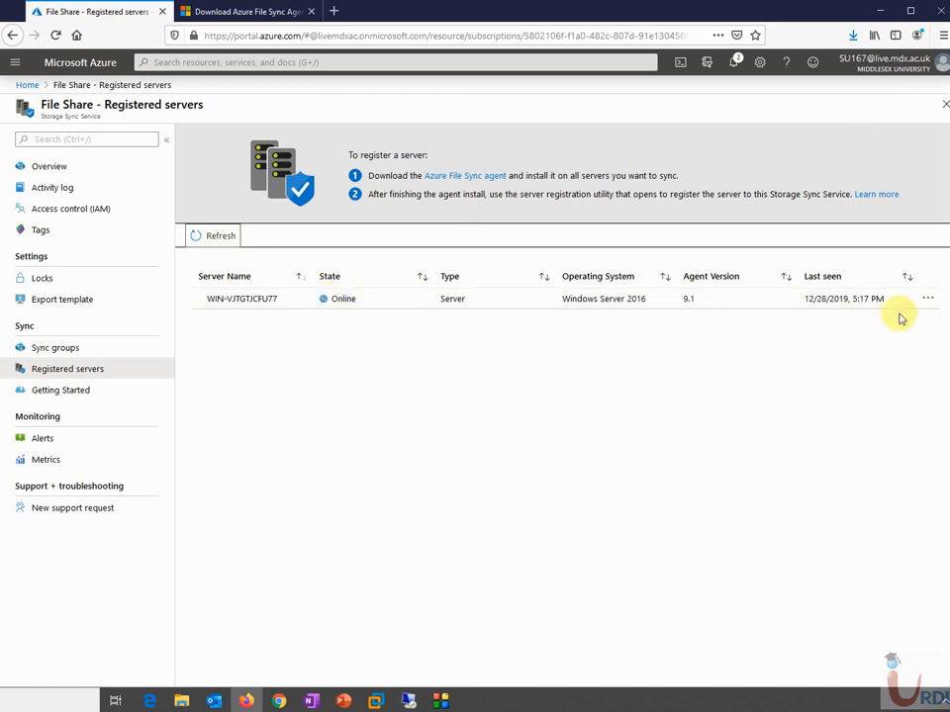
click(927, 300)
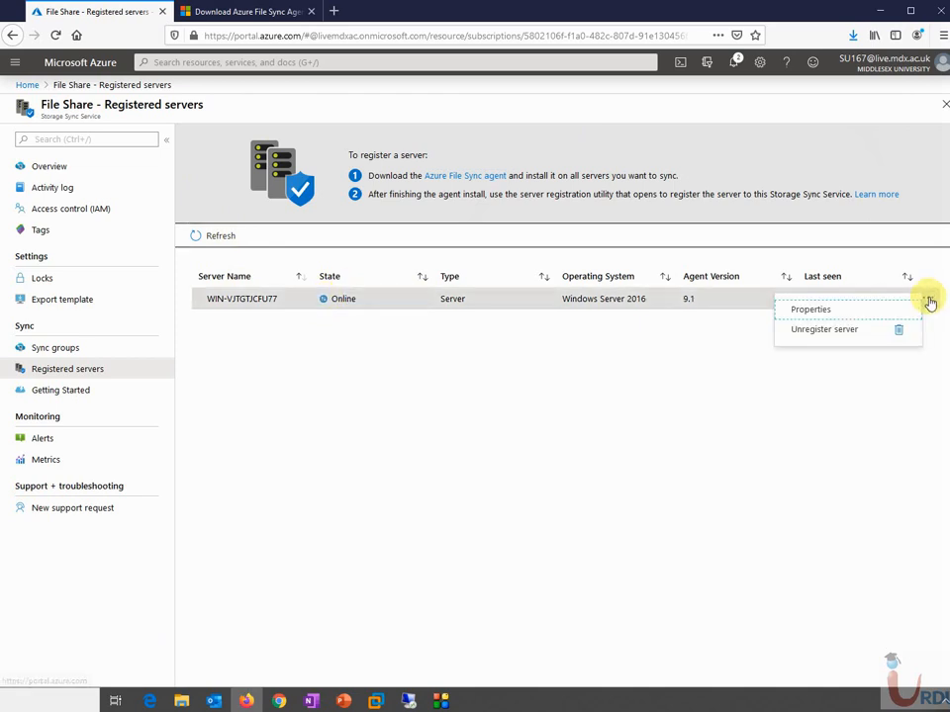
click(613, 346)
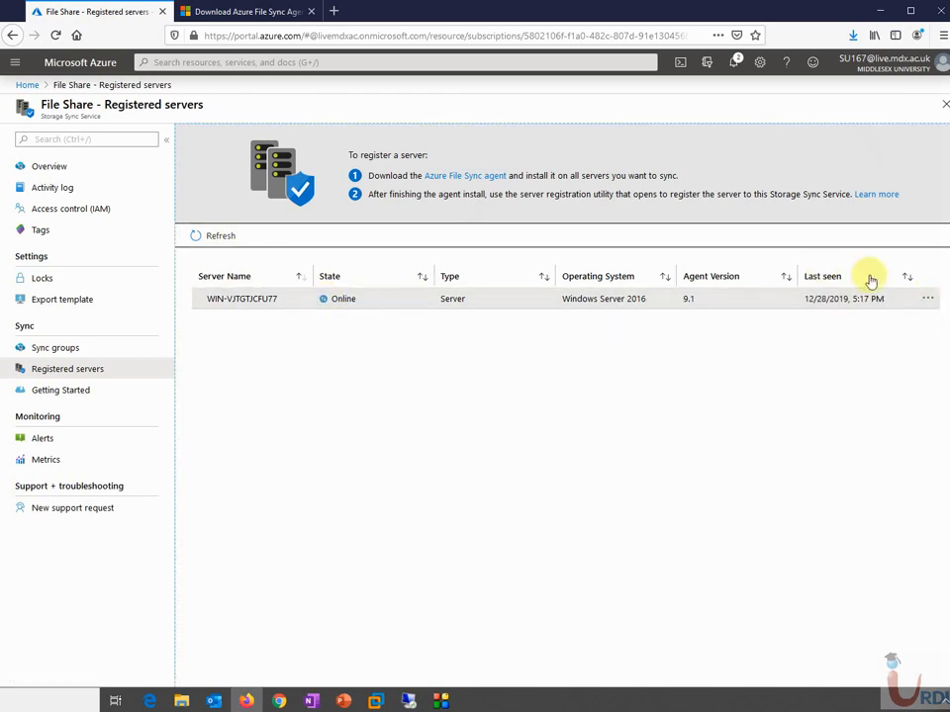
click(927, 302)
click(893, 311)
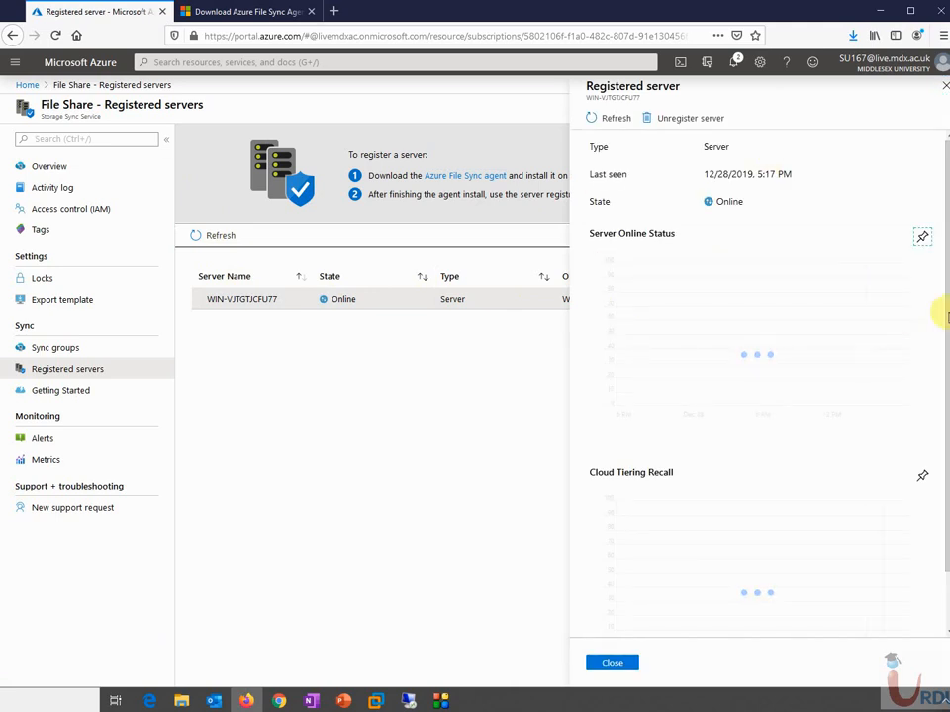
scroll(933, 317, down, 2)
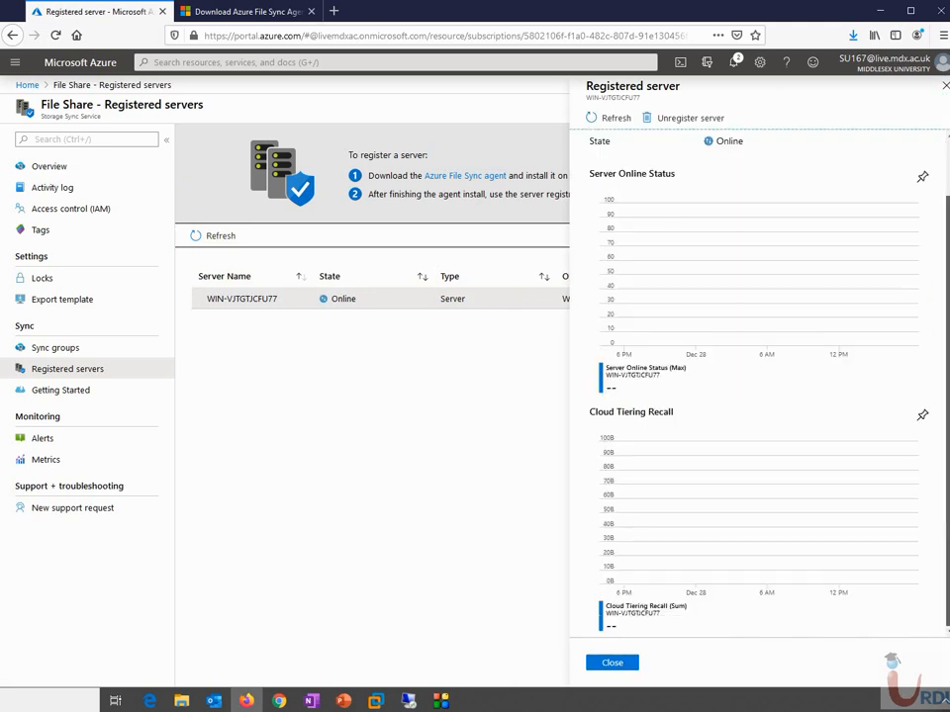
scroll(933, 165, up, 2)
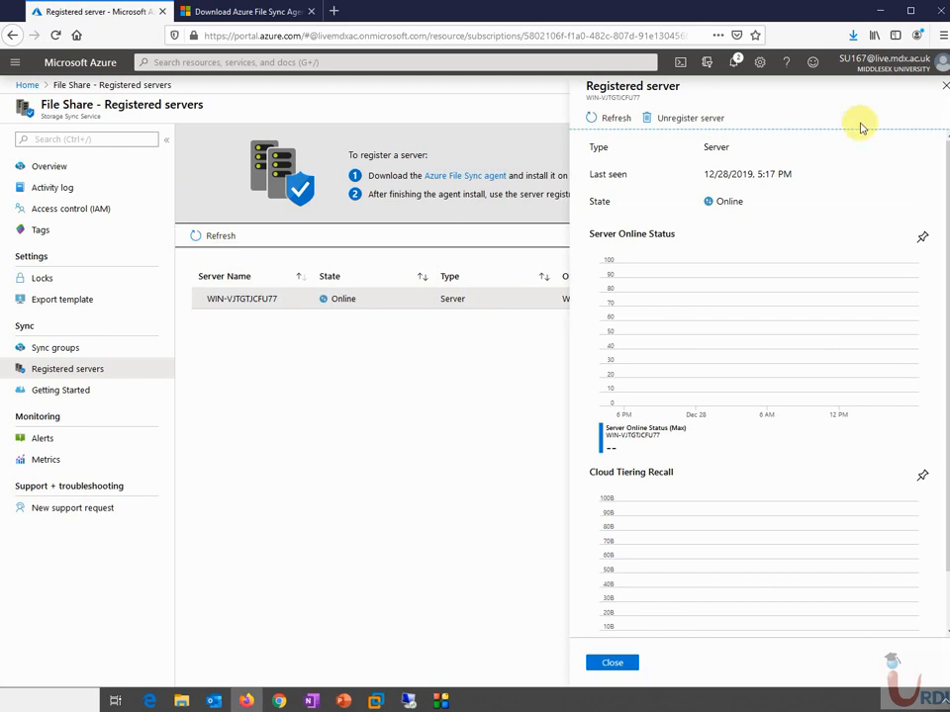
click(945, 86)
Start a new server endpoint in the Share Group sync group, choosing WIN-VJTGTJCFU77 as the registered server.
click(63, 348)
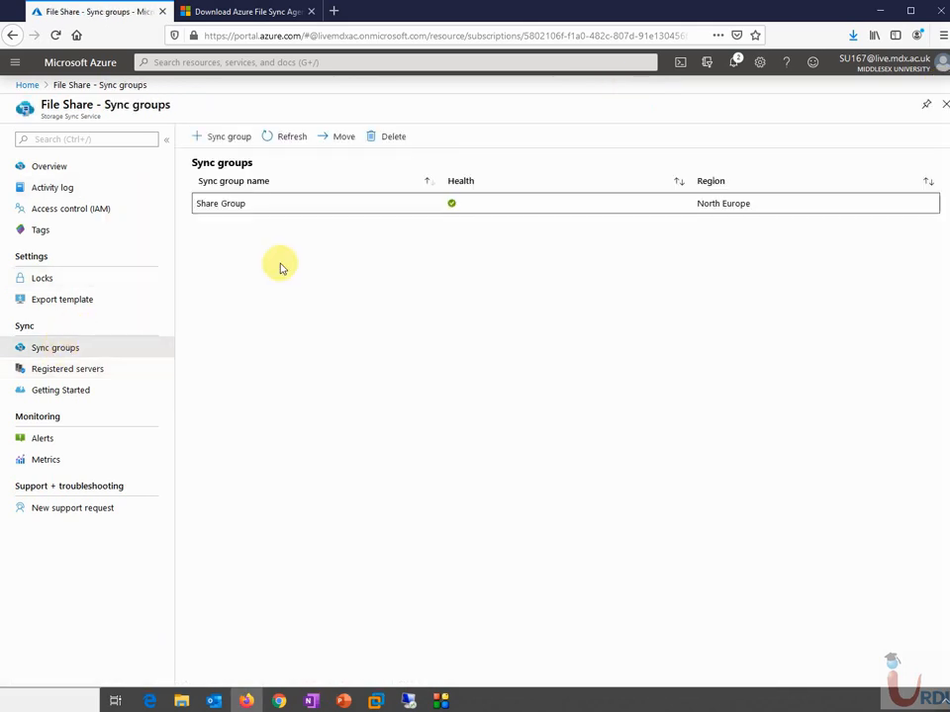
click(260, 216)
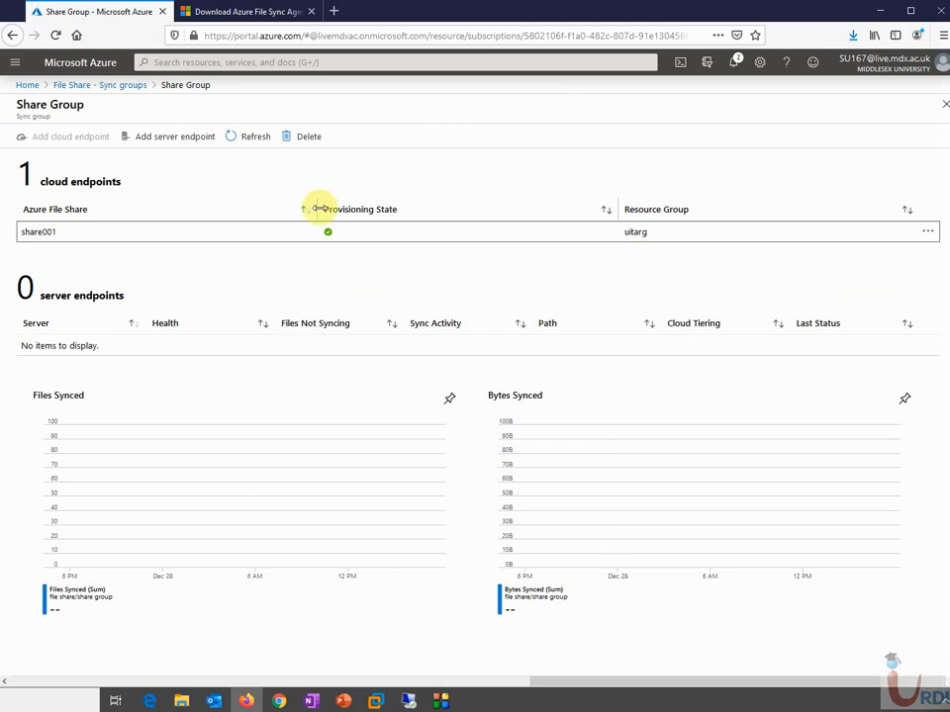
click(92, 88)
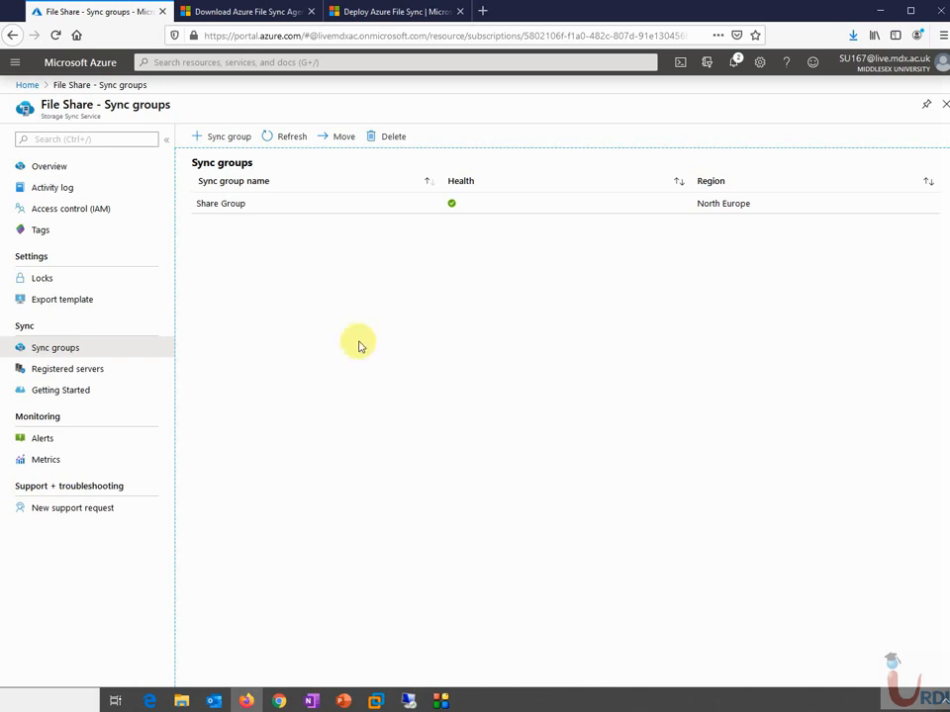
click(236, 203)
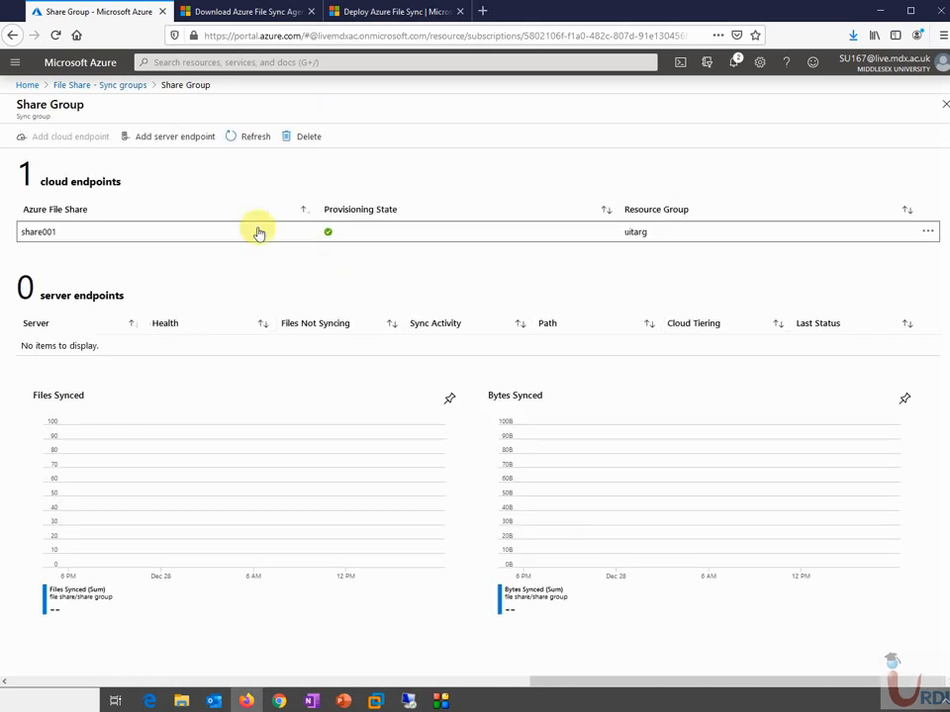
click(181, 145)
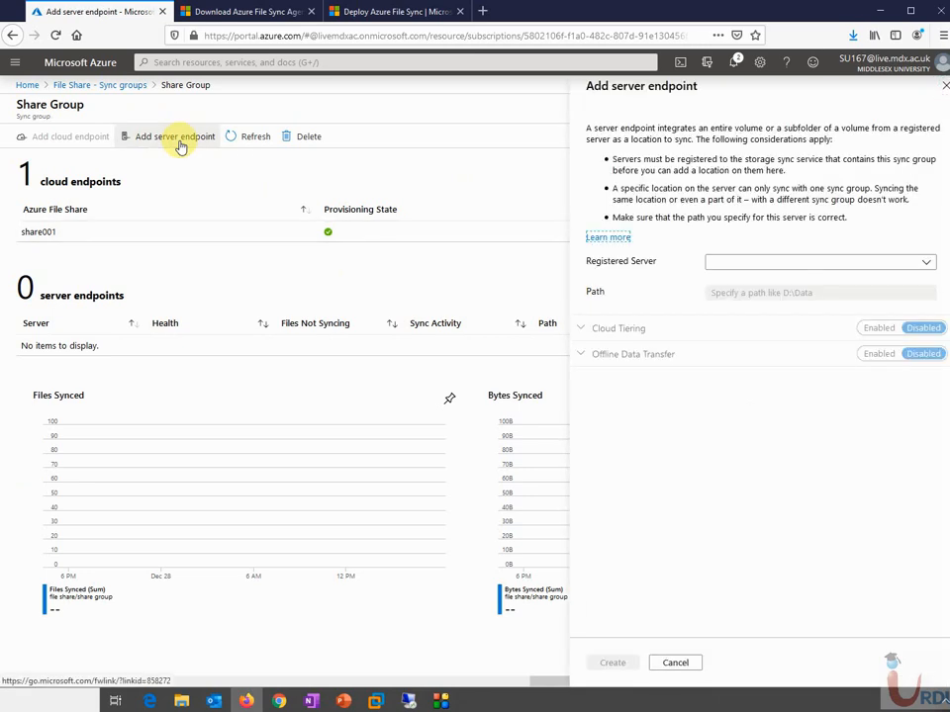
click(924, 264)
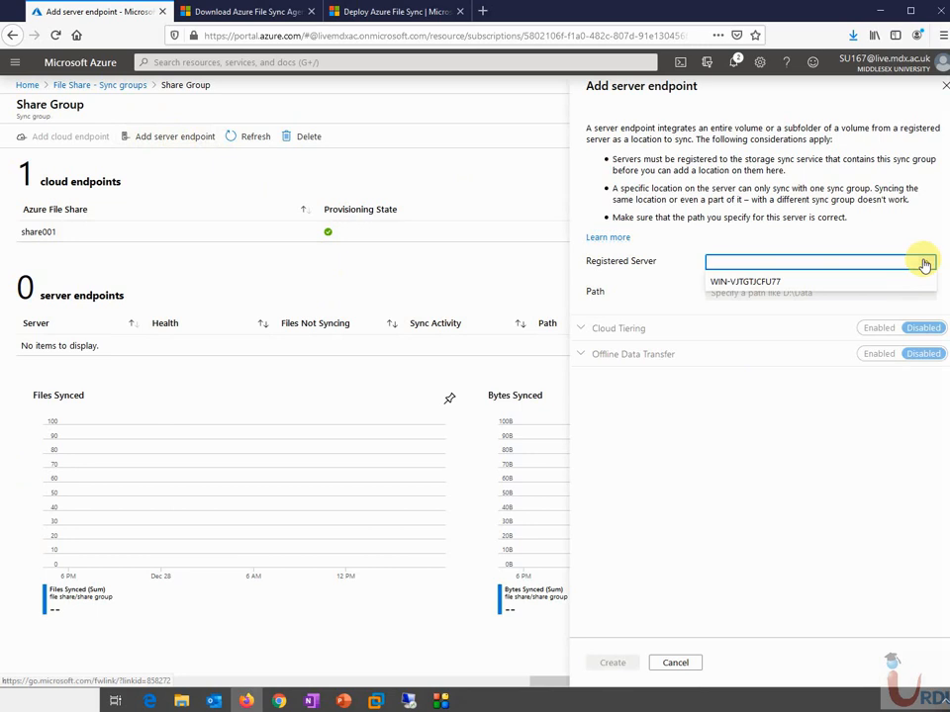
click(827, 282)
Set the new server endpoint's path to C:\Azurefileshare.
click(834, 294)
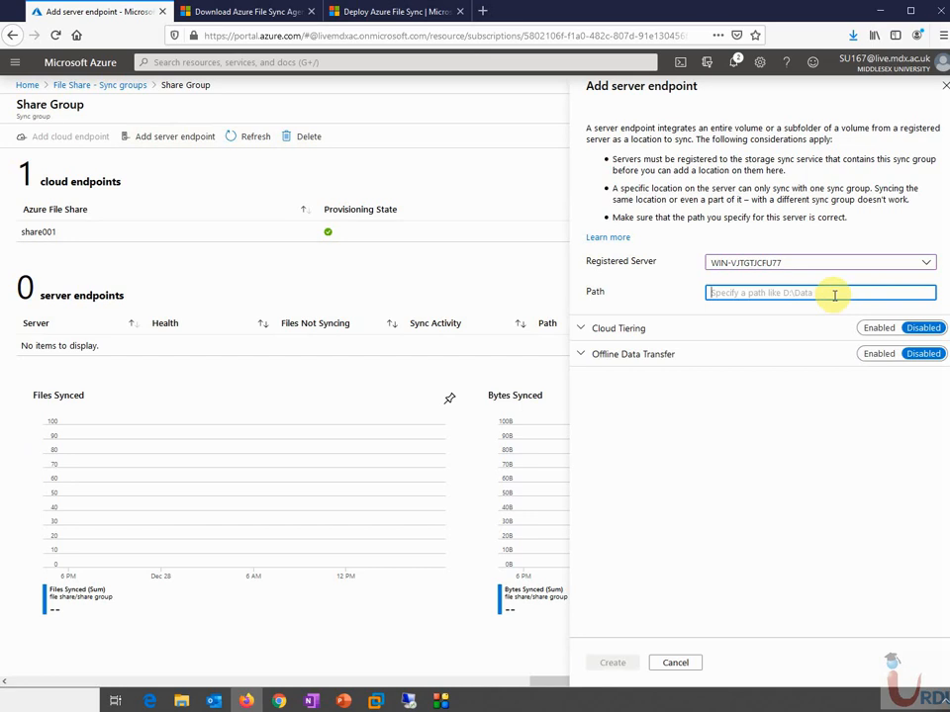
text(C:\)
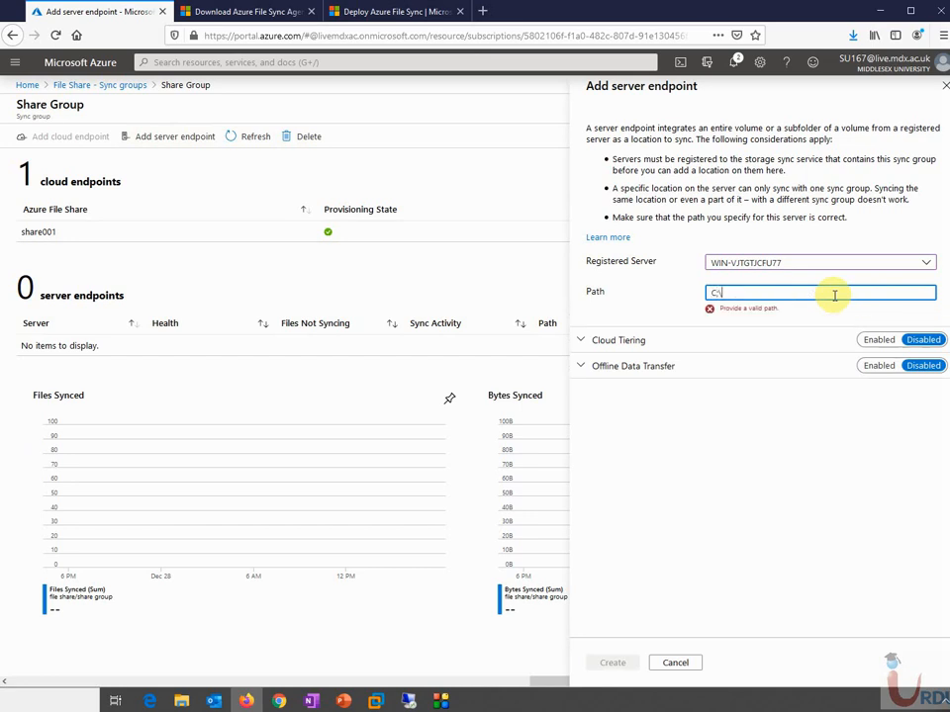
text(Azur)
key(BackSpace)
key(BackSpace)
key(BackSpace)
key(BackSpace)
text(:\Azure)
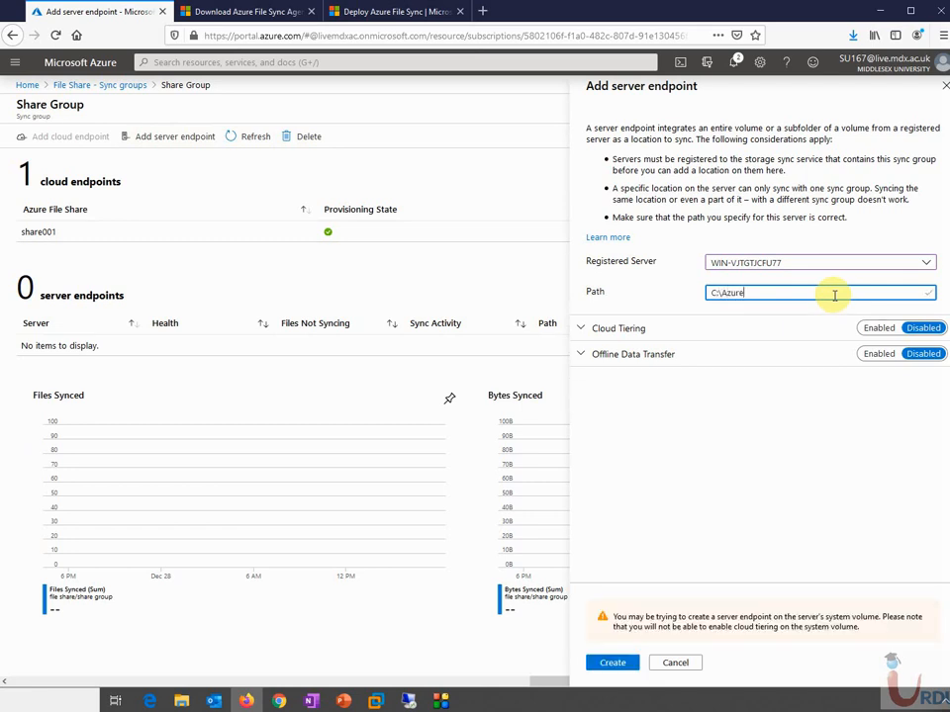
text(fileshare)
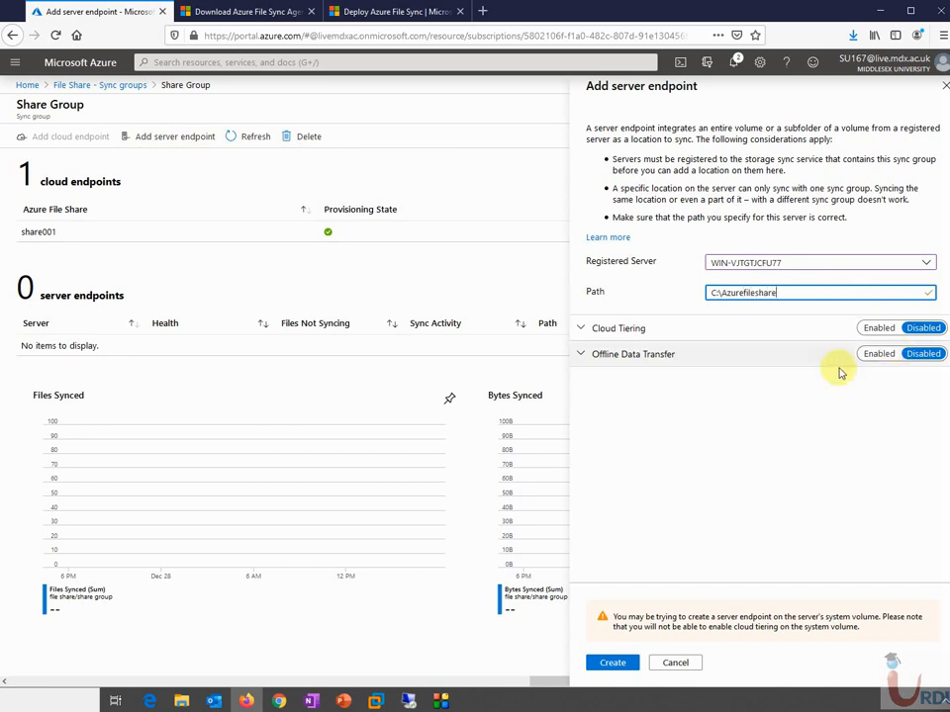
Review the Cloud Tiering and Offline Data Transfer settings, and create the server endpoint with both left disabled.
click(581, 331)
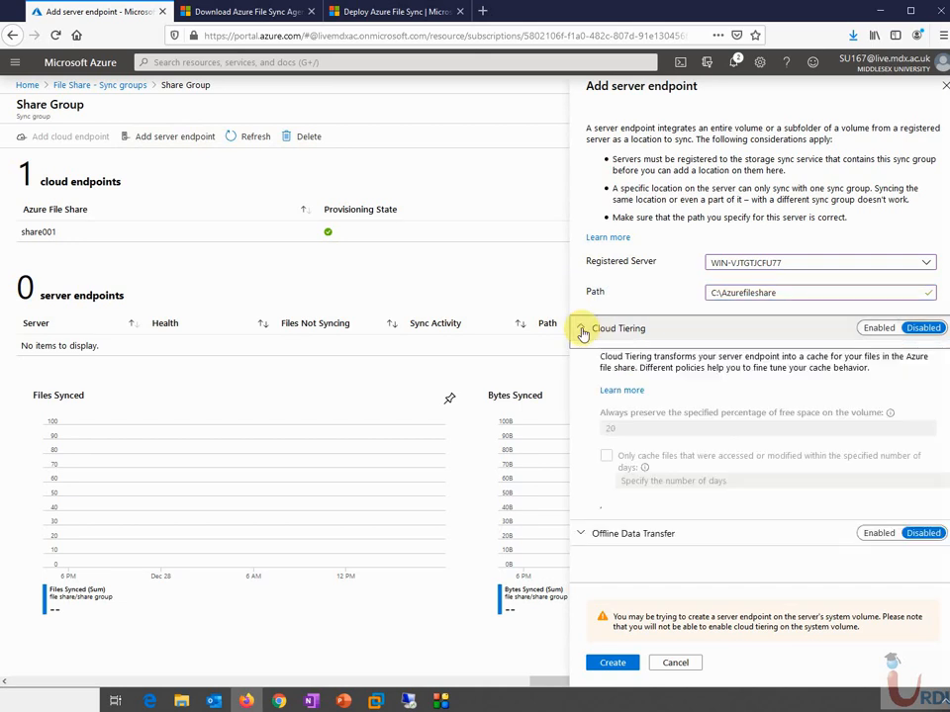
click(583, 332)
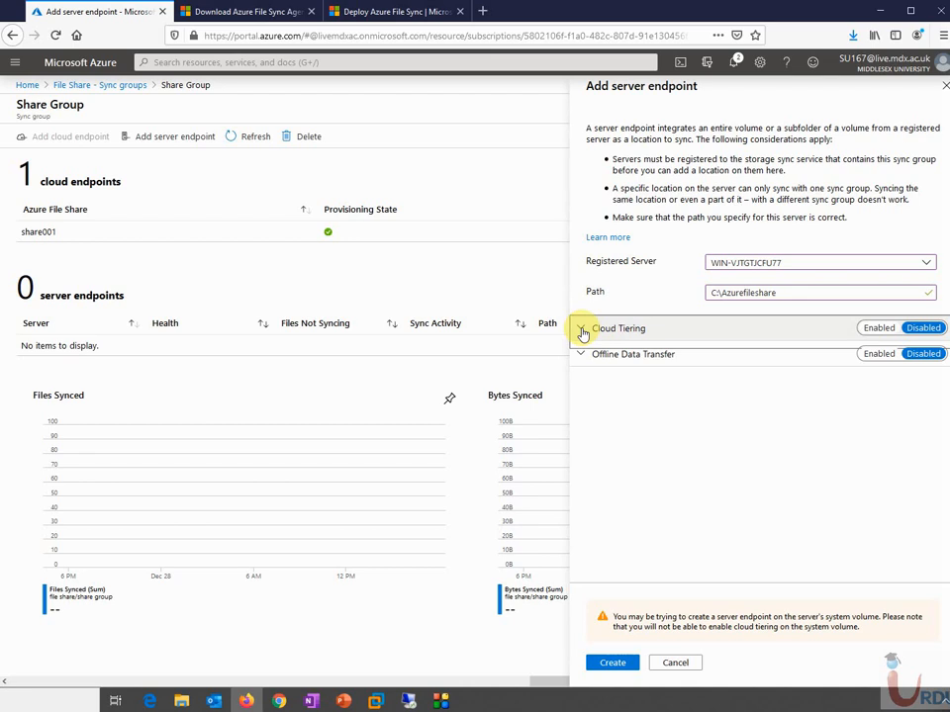
click(583, 330)
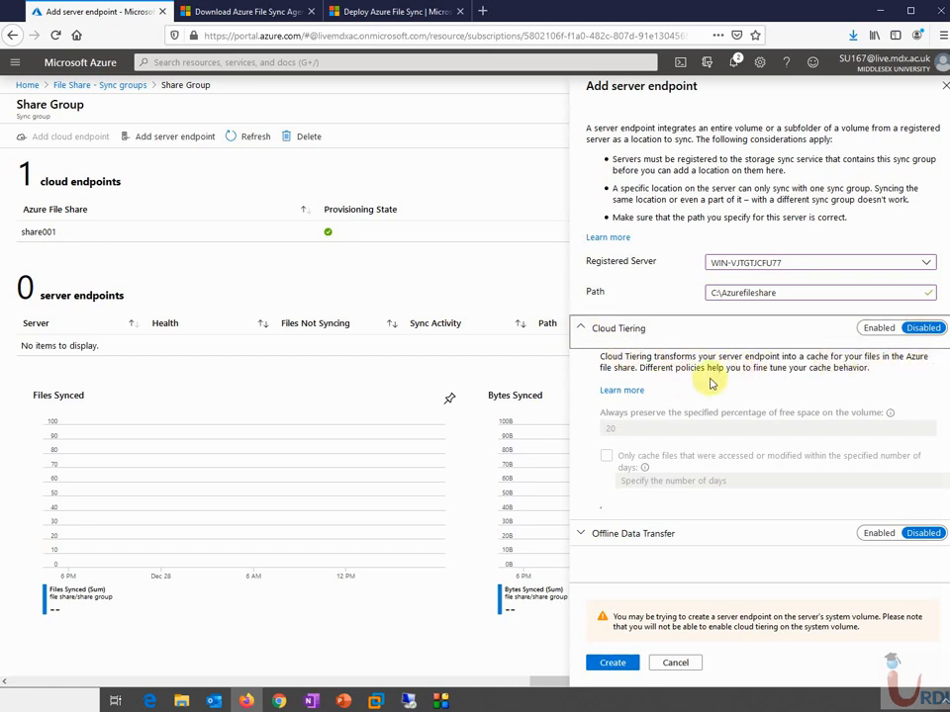
click(579, 332)
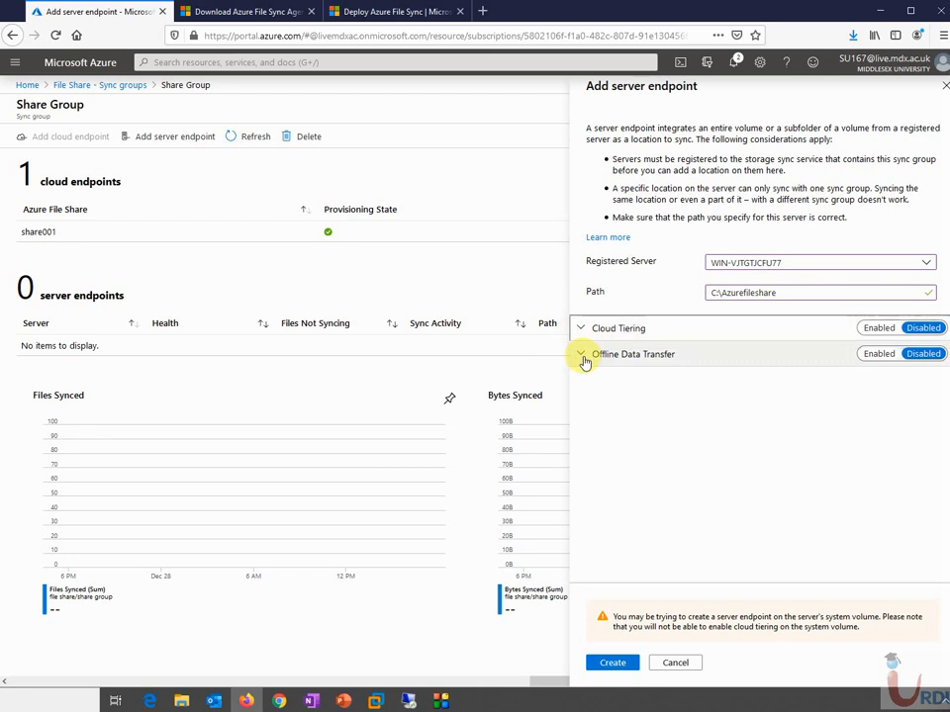
click(582, 359)
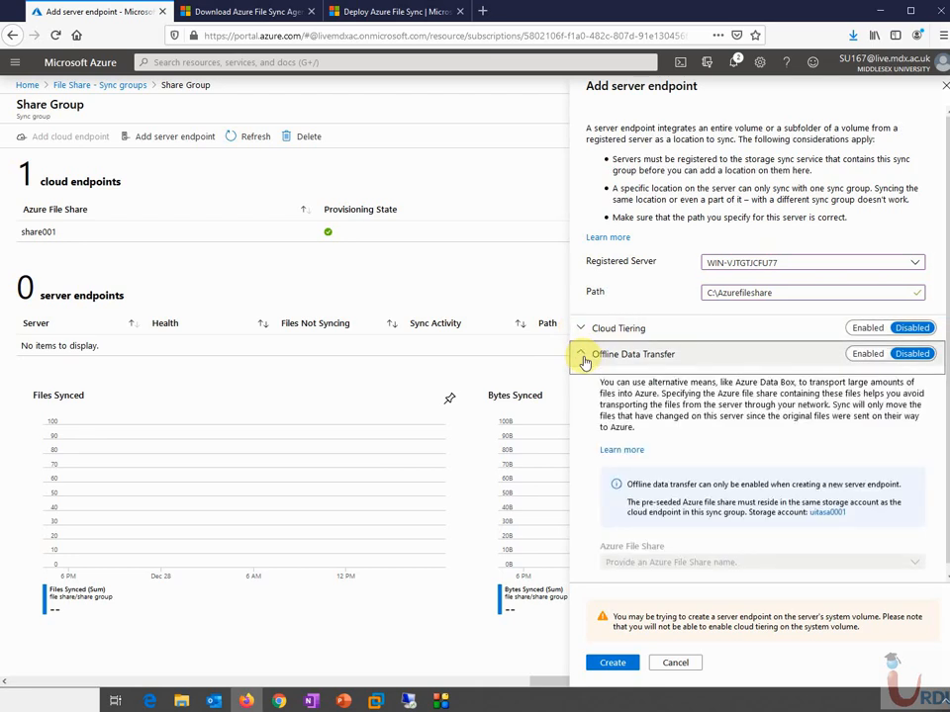
click(584, 359)
click(583, 360)
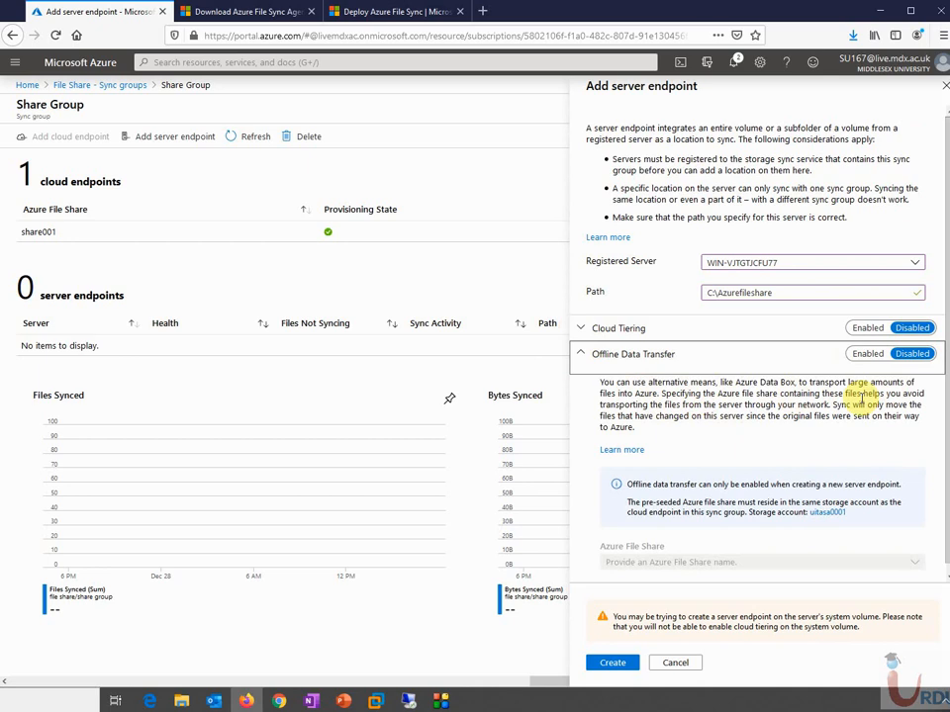
click(579, 358)
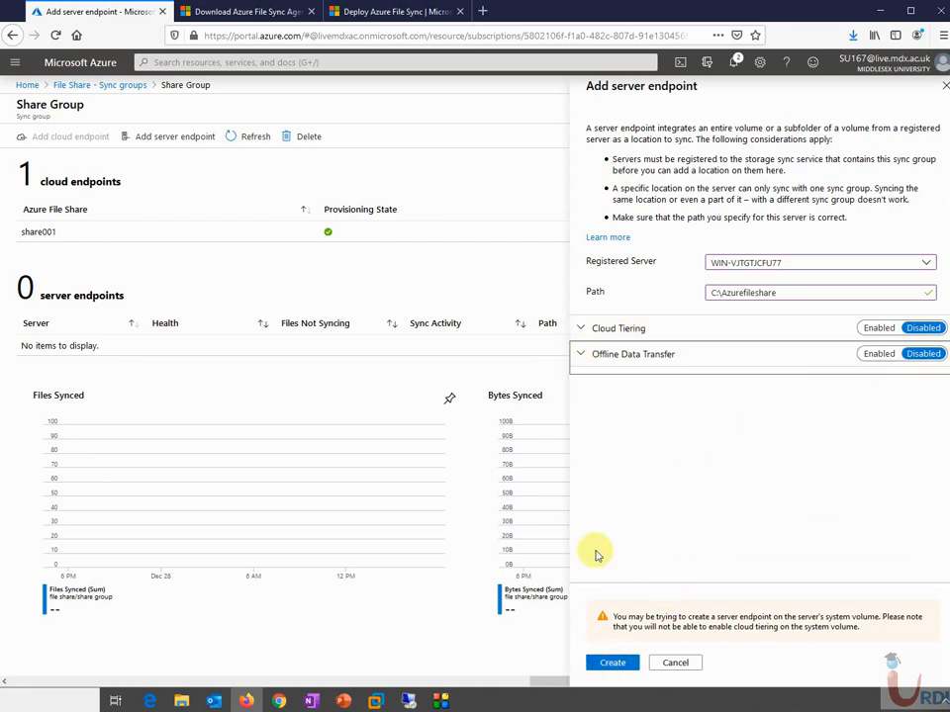
click(614, 665)
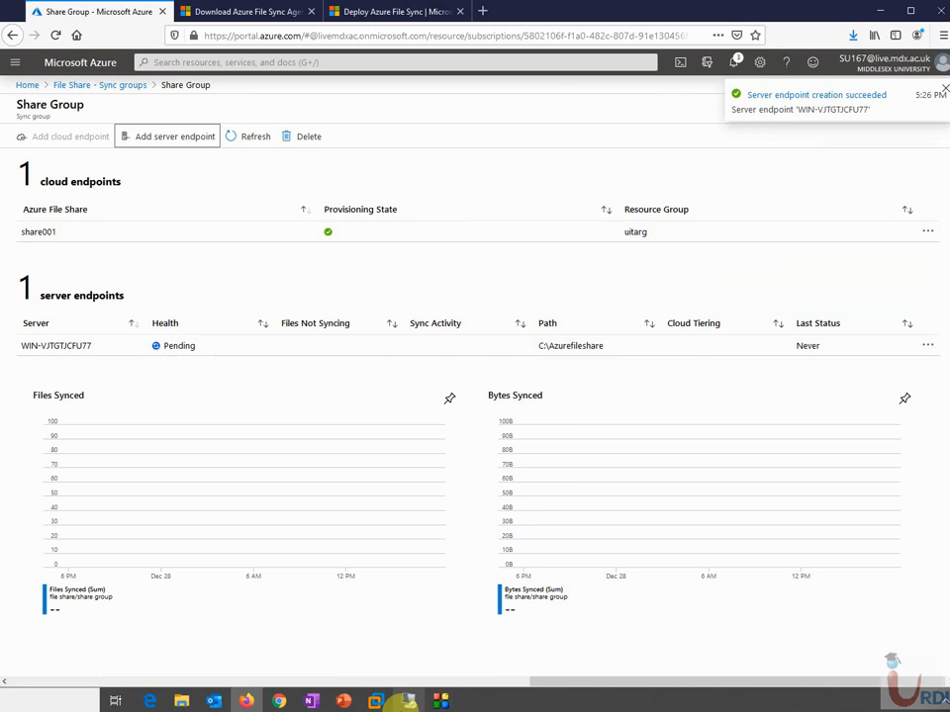
Switch to the remote server, open C:\Azurefileshare and create a text document there with the default name New Text Document.
click(409, 701)
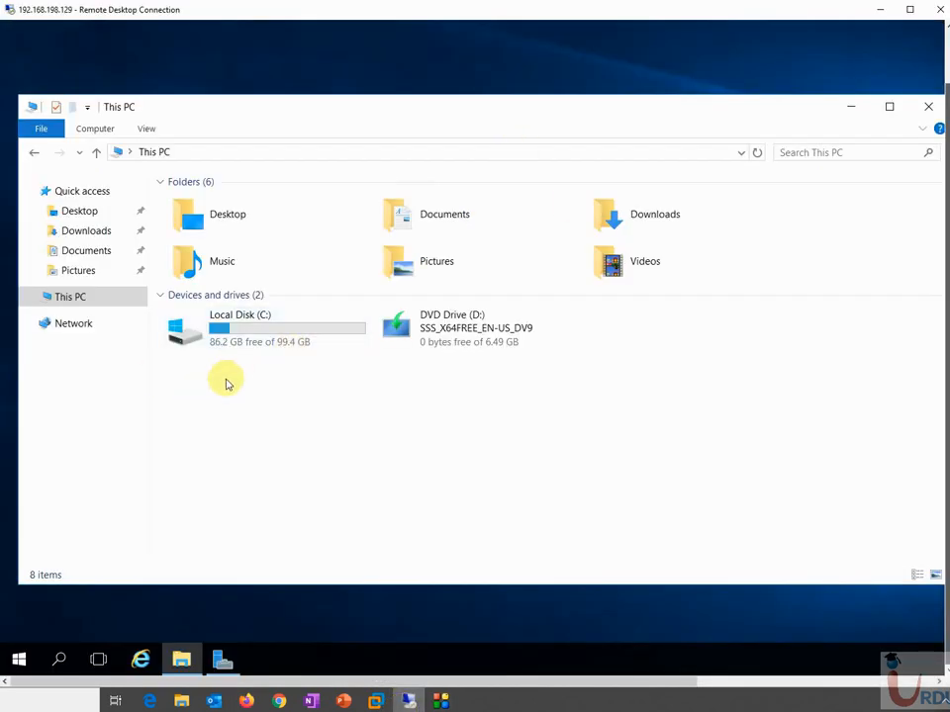
double_click(236, 334)
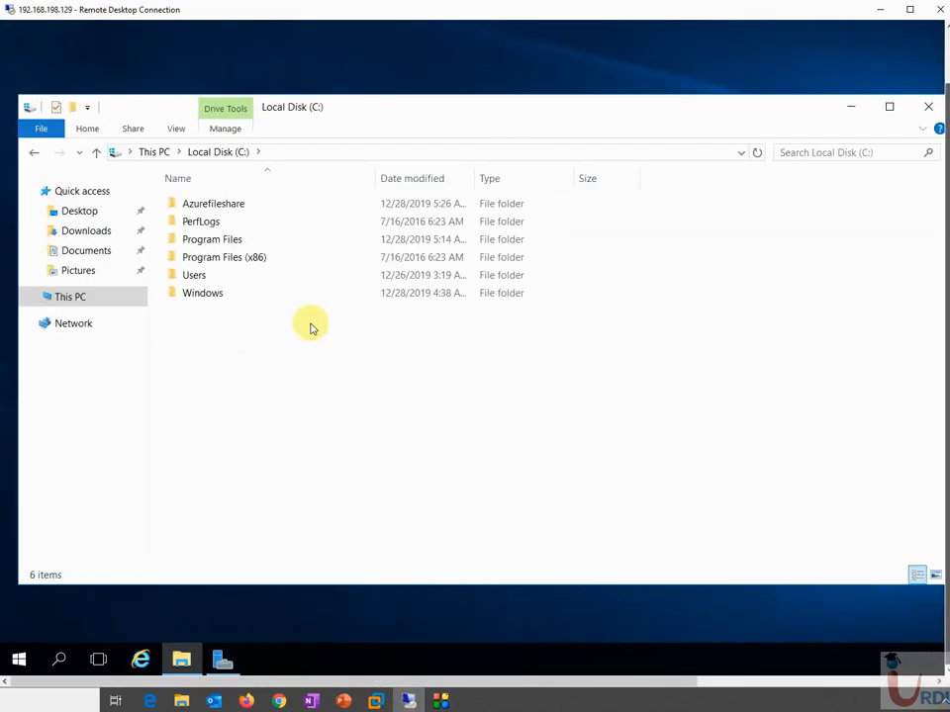
double_click(222, 204)
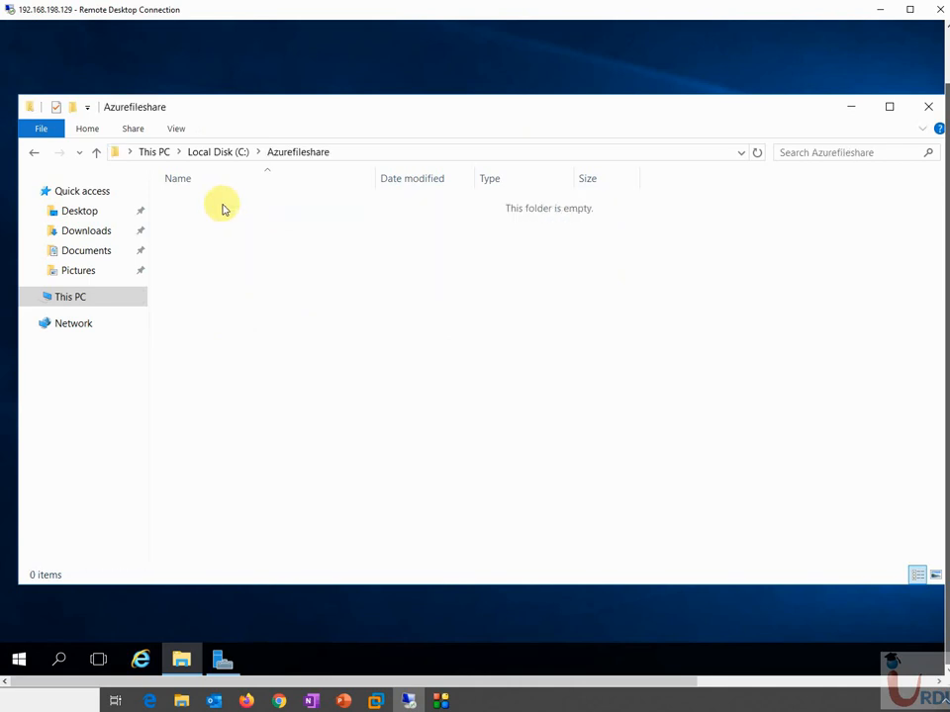
click(212, 152)
double_click(227, 202)
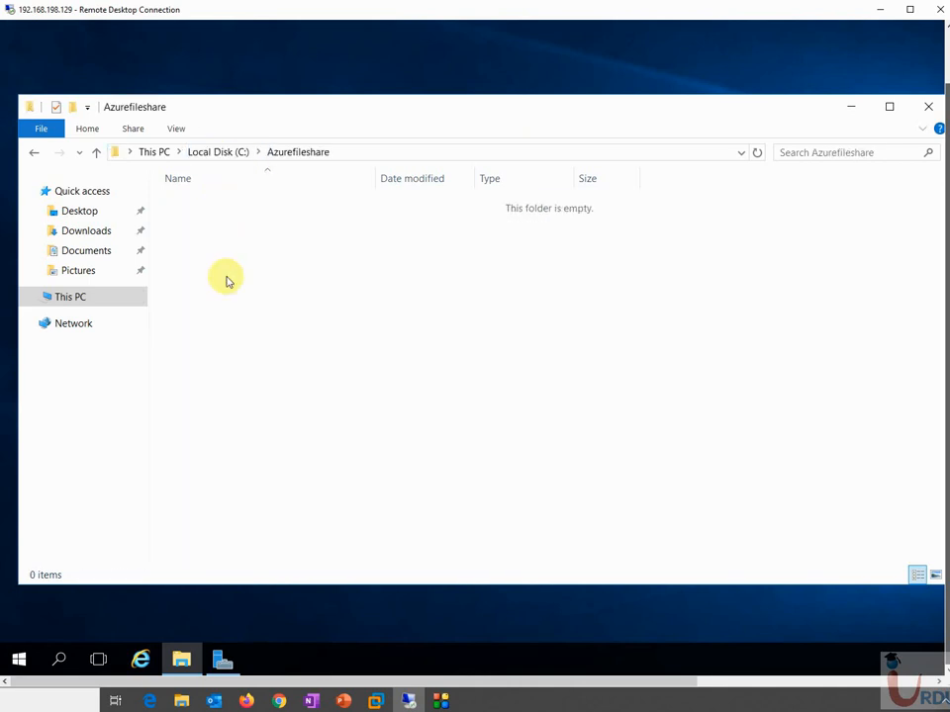
right_click(226, 281)
mouse_move(398, 481)
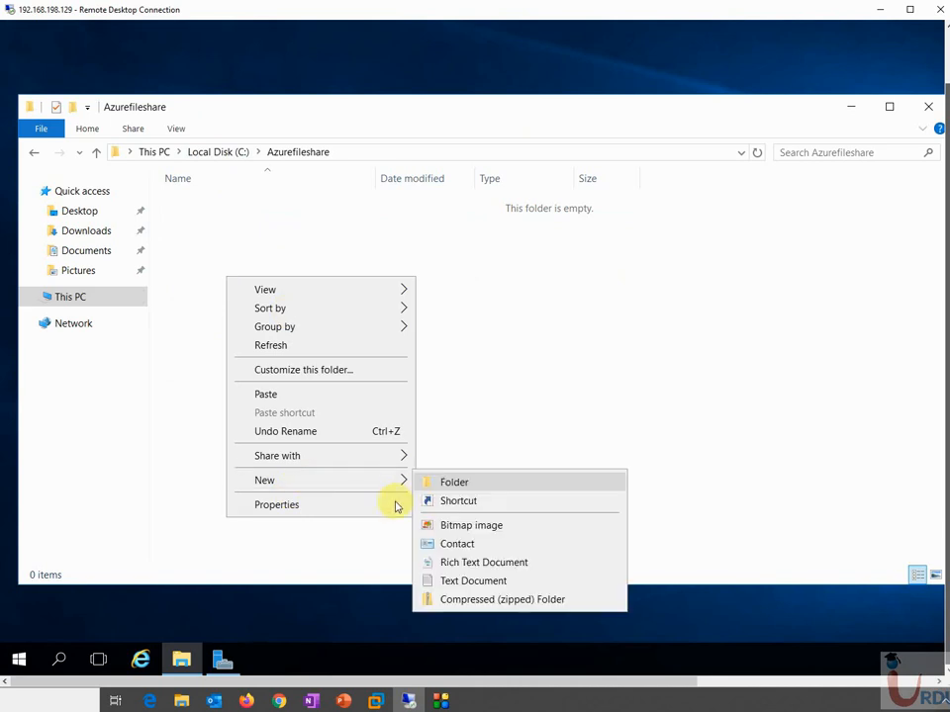
click(471, 581)
click(354, 332)
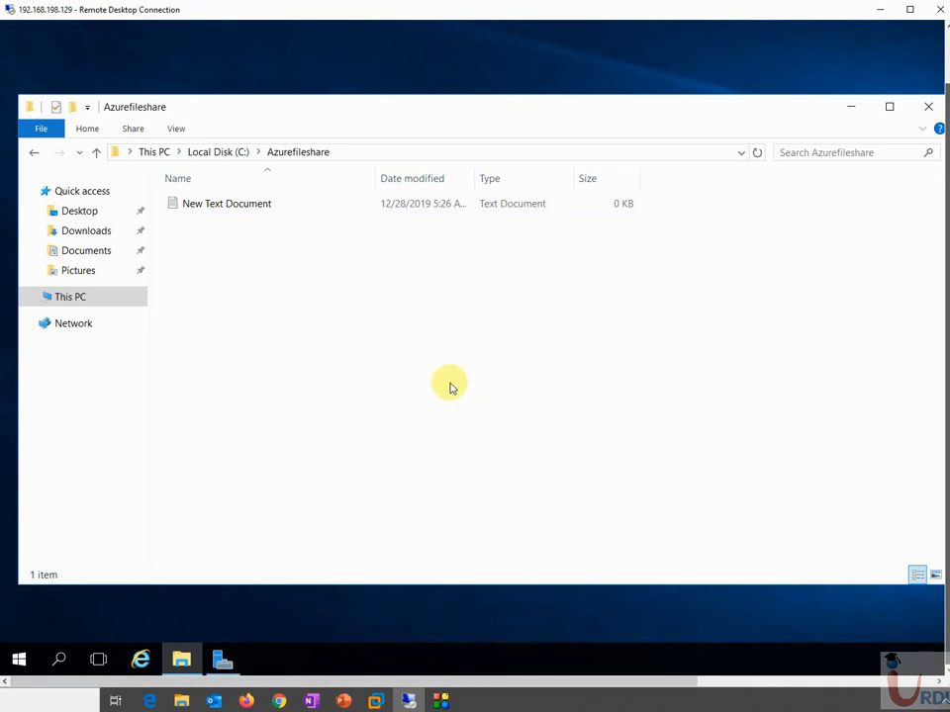
Switch back to the Azure portal and open share001 in the uitasa0001 storage account to check for the synced text document.
click(248, 701)
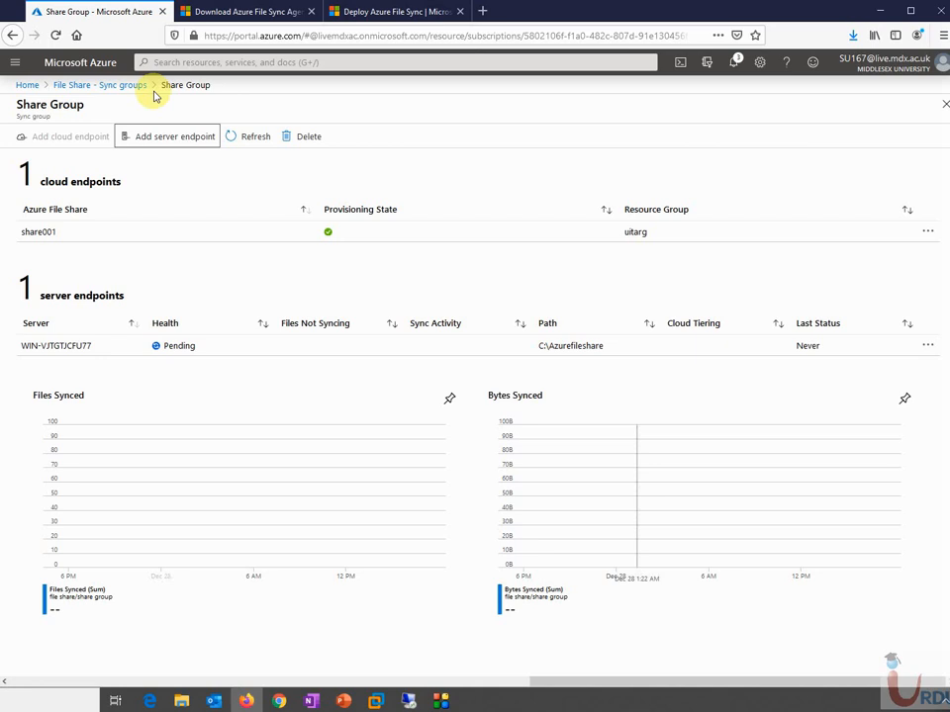
click(74, 86)
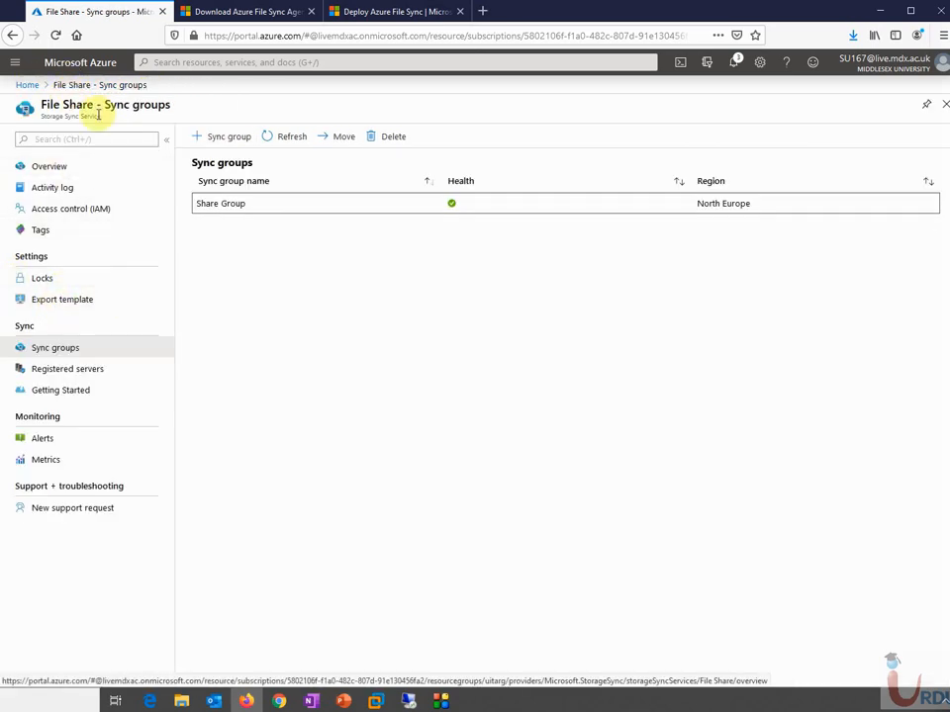
click(28, 85)
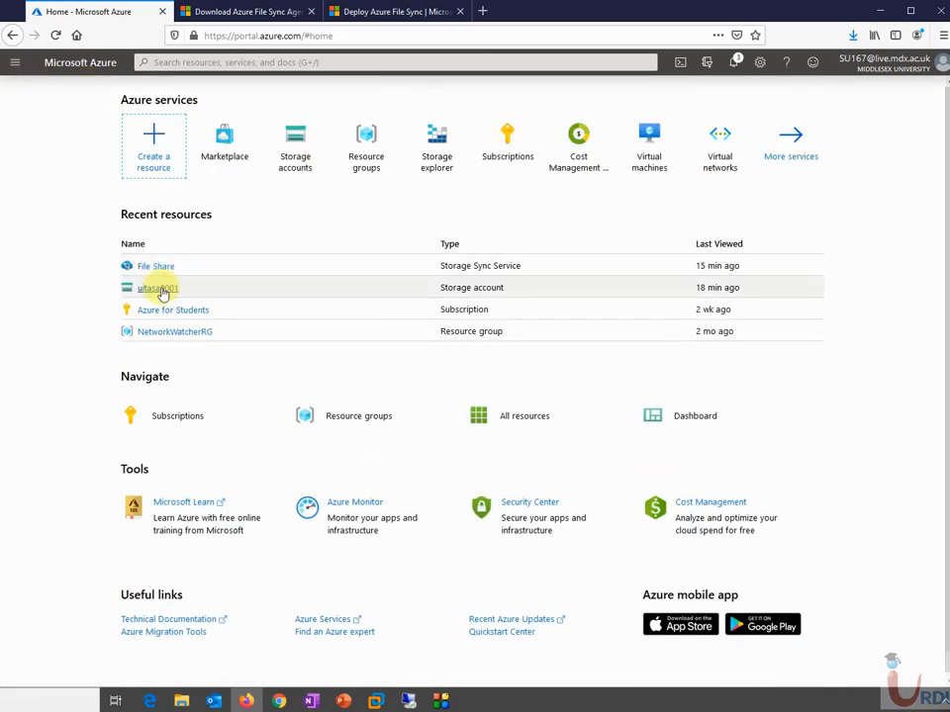
click(161, 291)
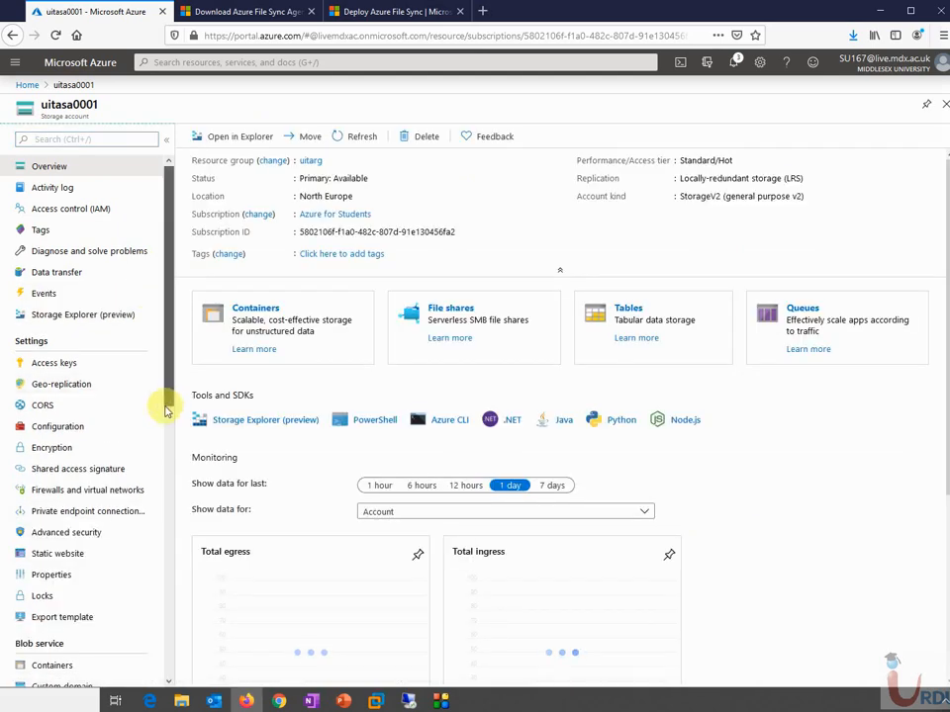
drag(168, 392, 162, 483)
scroll(65, 486, down, 3)
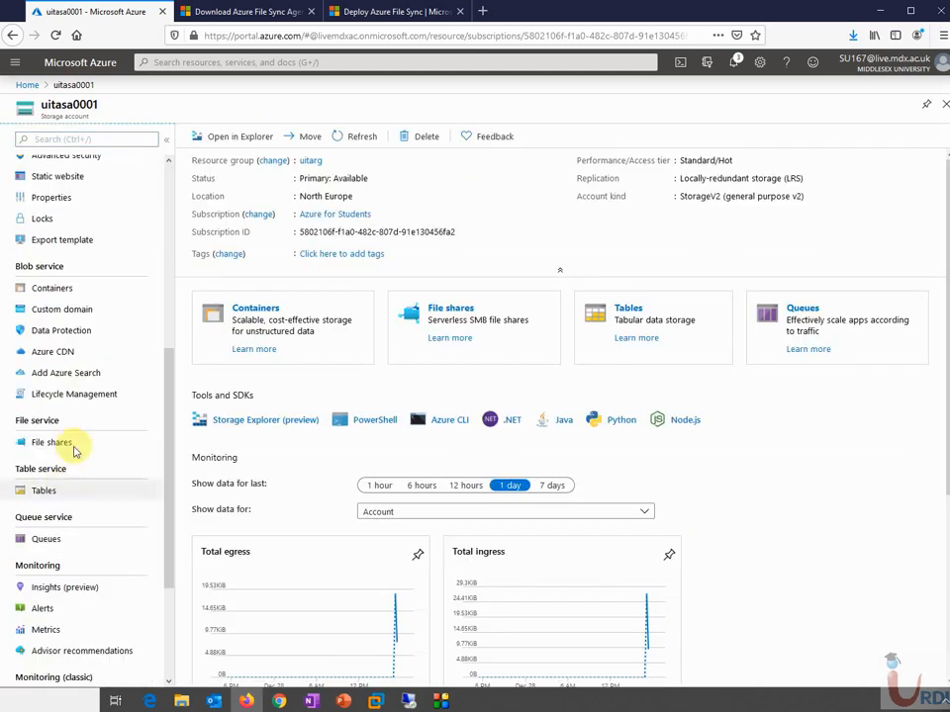
click(63, 442)
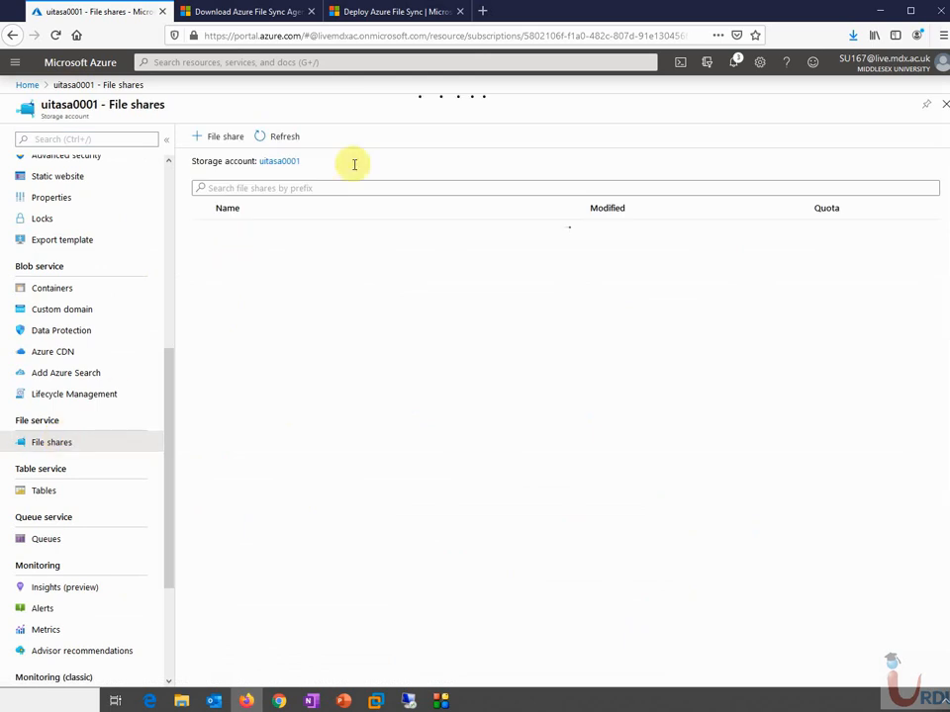
click(246, 238)
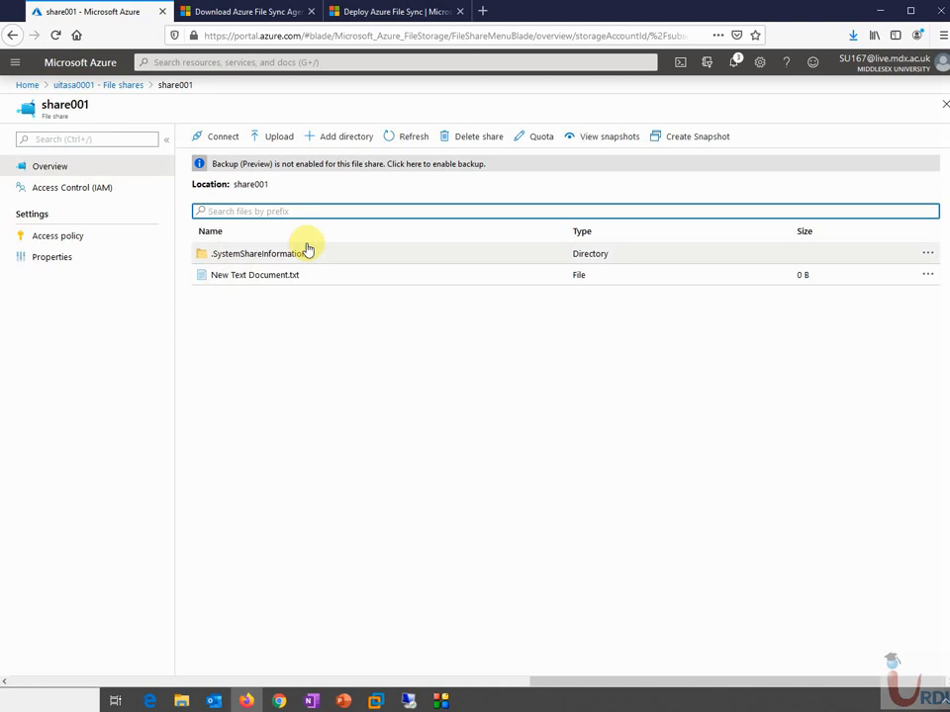
click(307, 188)
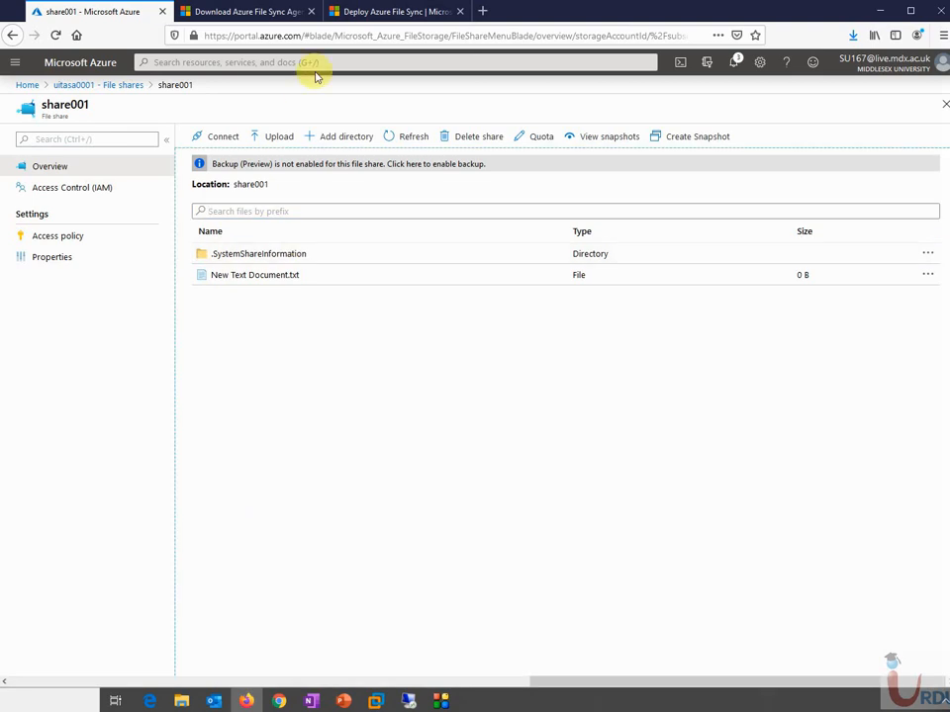
Search the portal for backup, open Recovery Services vaults and start creating a new vault.
click(189, 63)
text(backup)
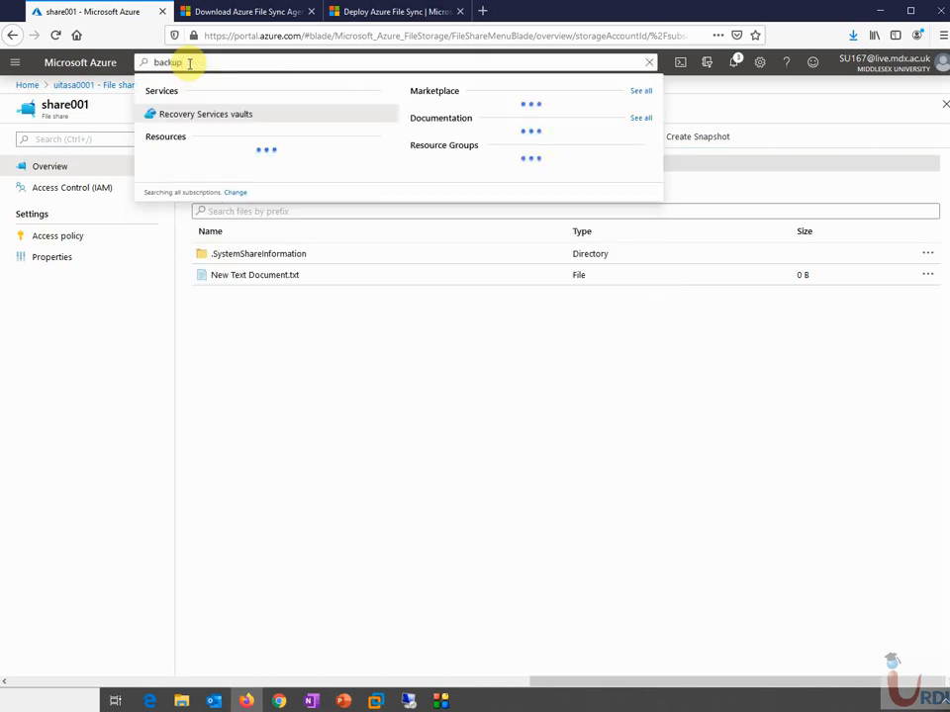
click(200, 118)
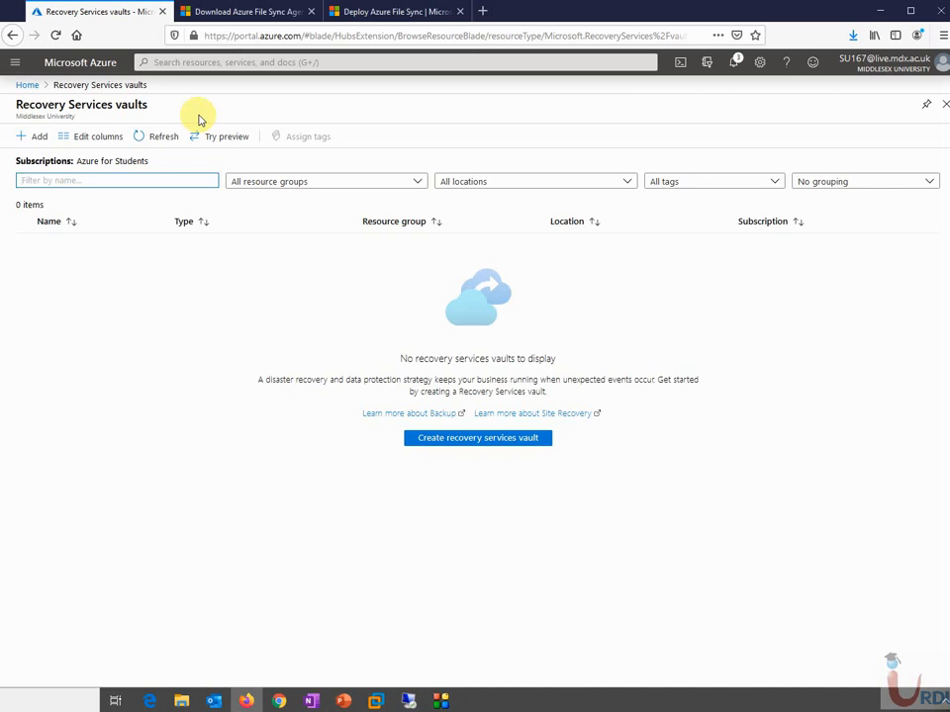
click(471, 449)
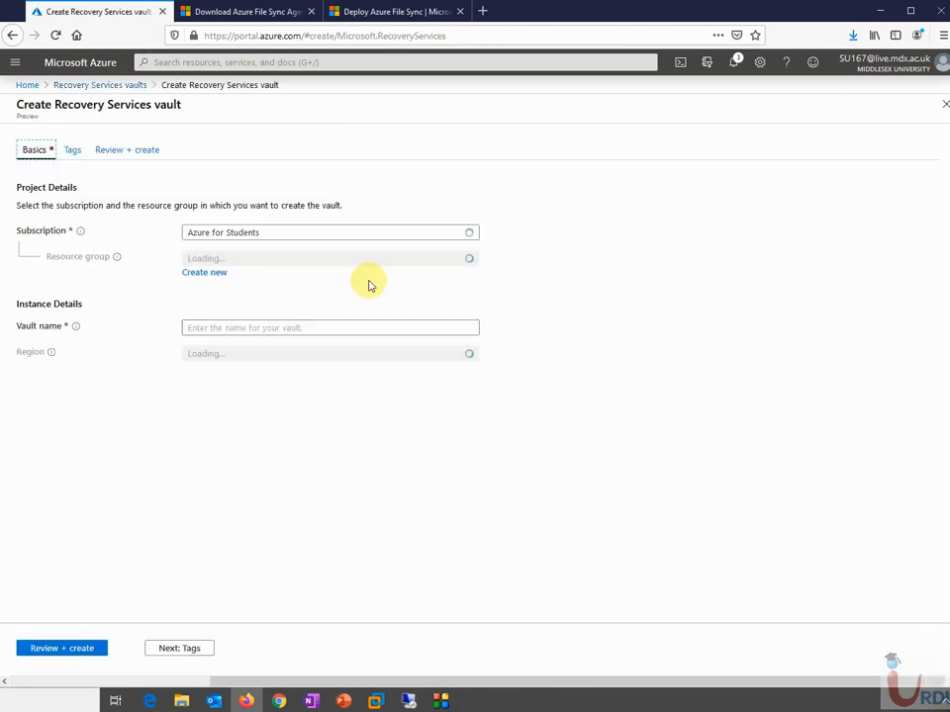
Create the Recovery Services vault named uitabackup in resource group uitarg, keeping the North Europe region.
click(398, 260)
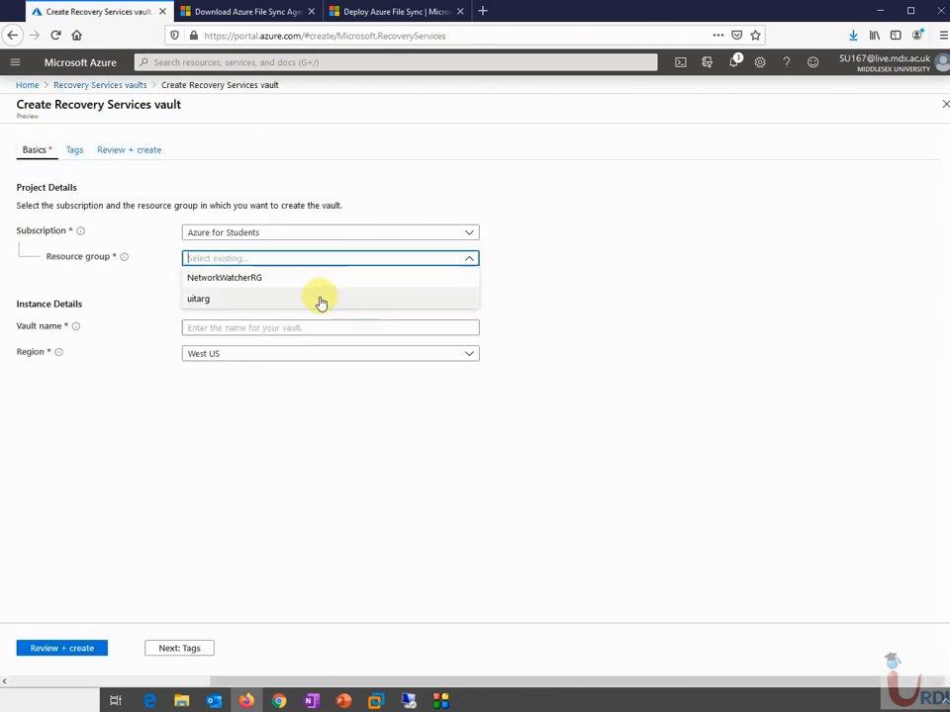
click(320, 299)
click(292, 327)
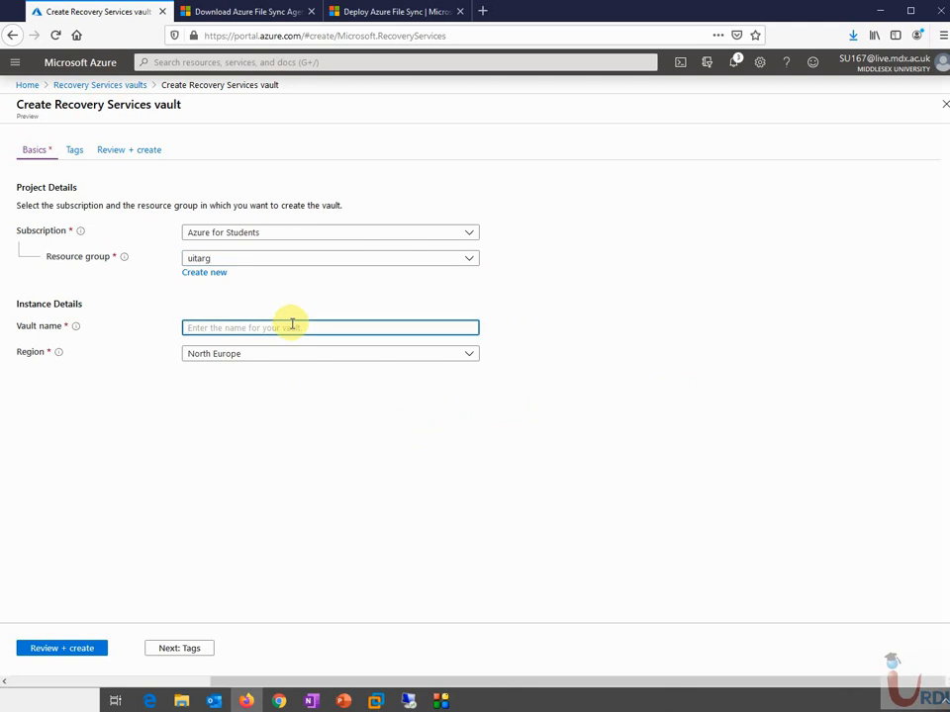
text(uitabackup)
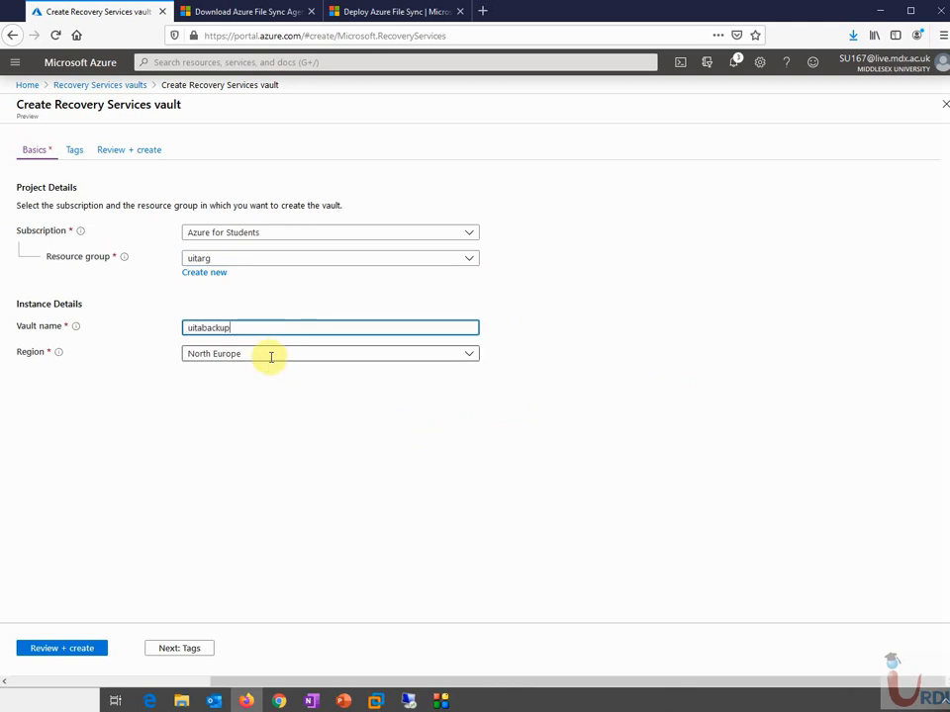
click(74, 648)
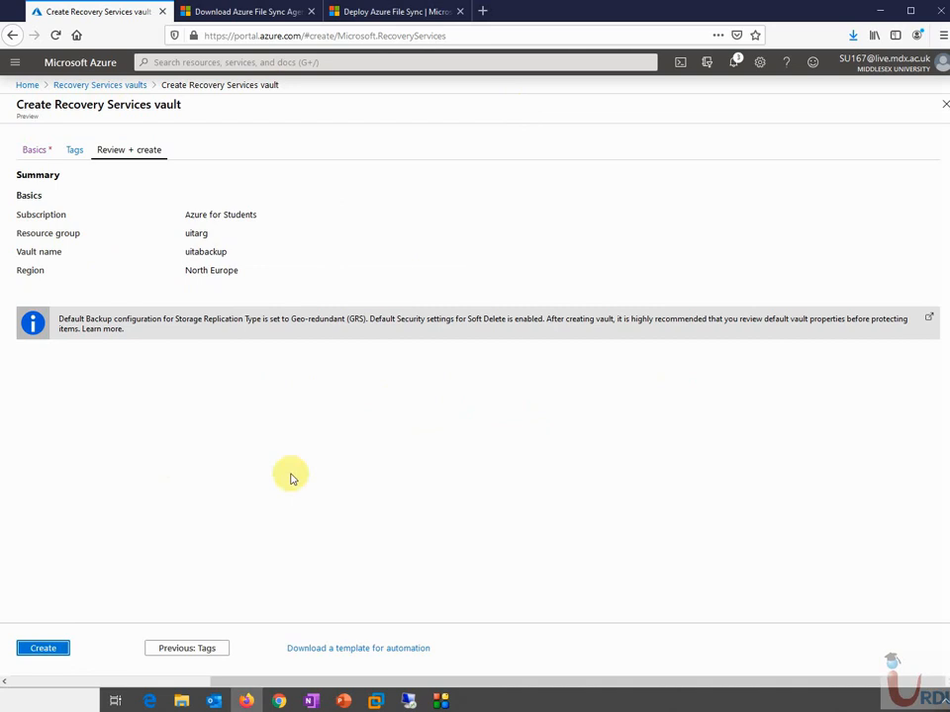
click(40, 652)
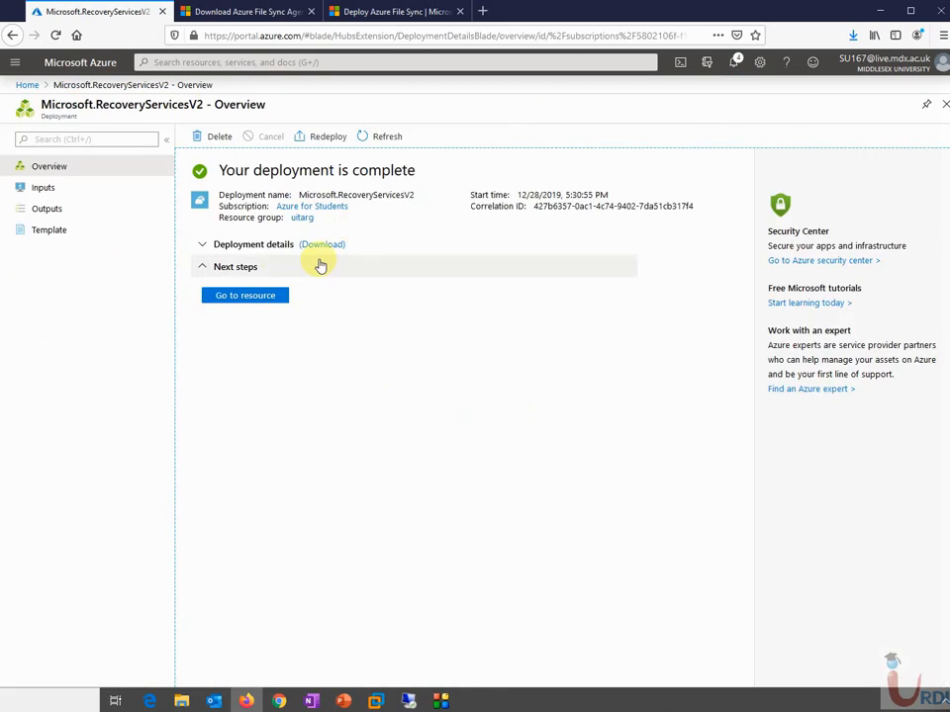
Go to the newly deployed uitabackup vault and open its Backup getting-started page.
click(244, 294)
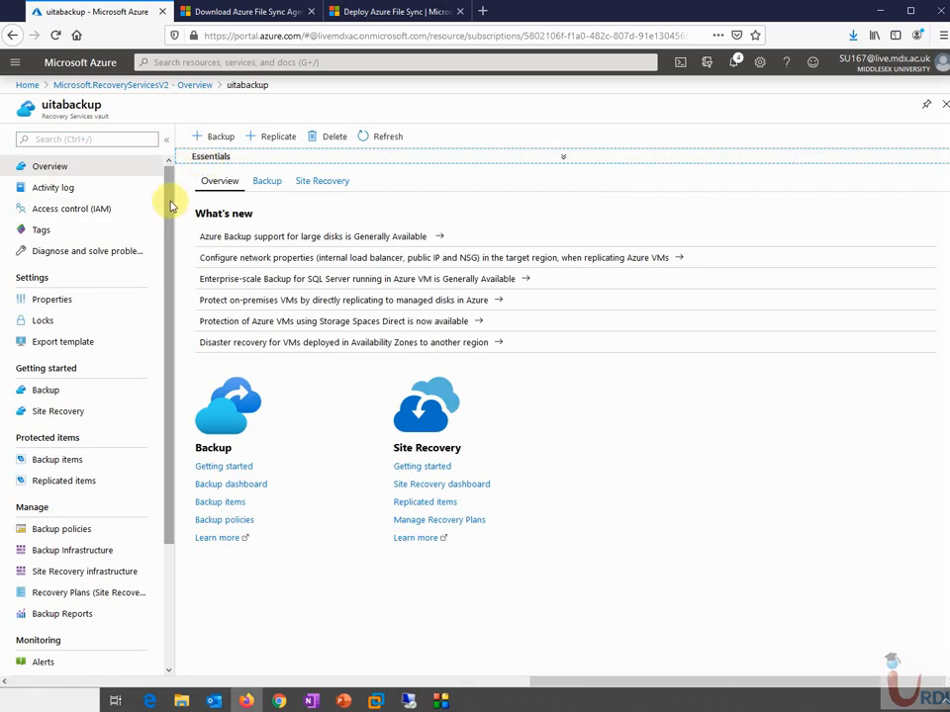
scroll(174, 197, down, 1)
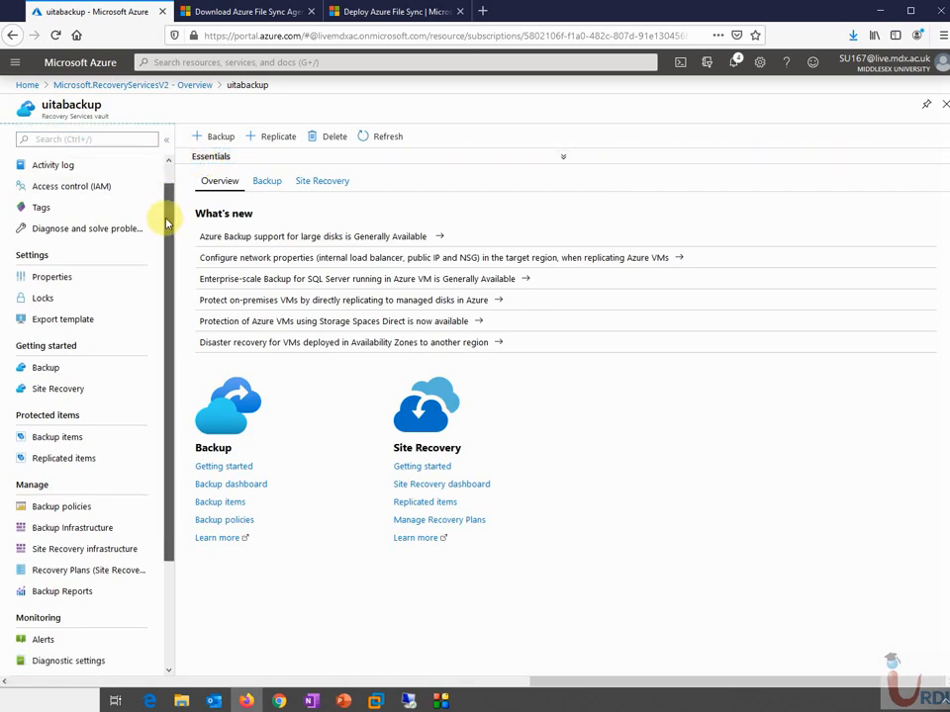
scroll(167, 190, up, 1)
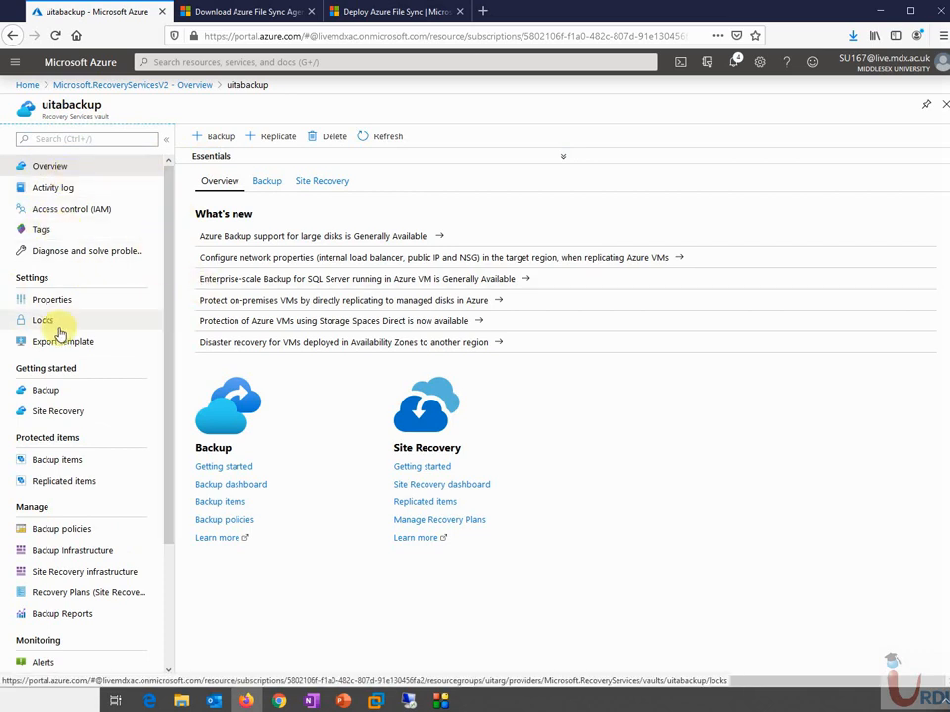
scroll(153, 385, down, 2)
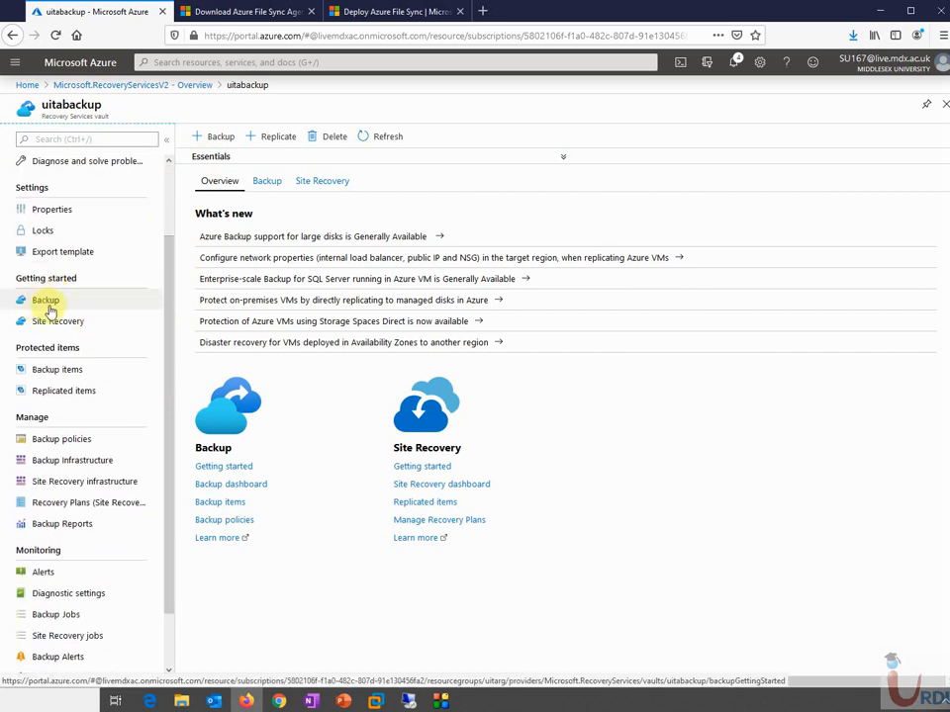
click(111, 314)
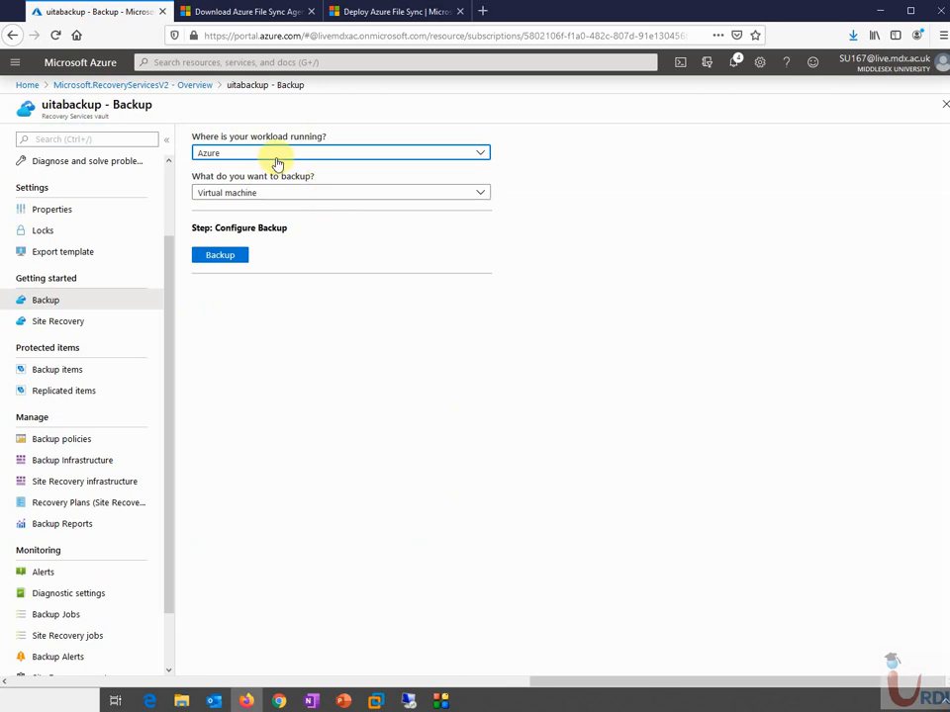
Keep Azure as the workload location and set the backup type to Azure FileShare (Preview).
click(347, 154)
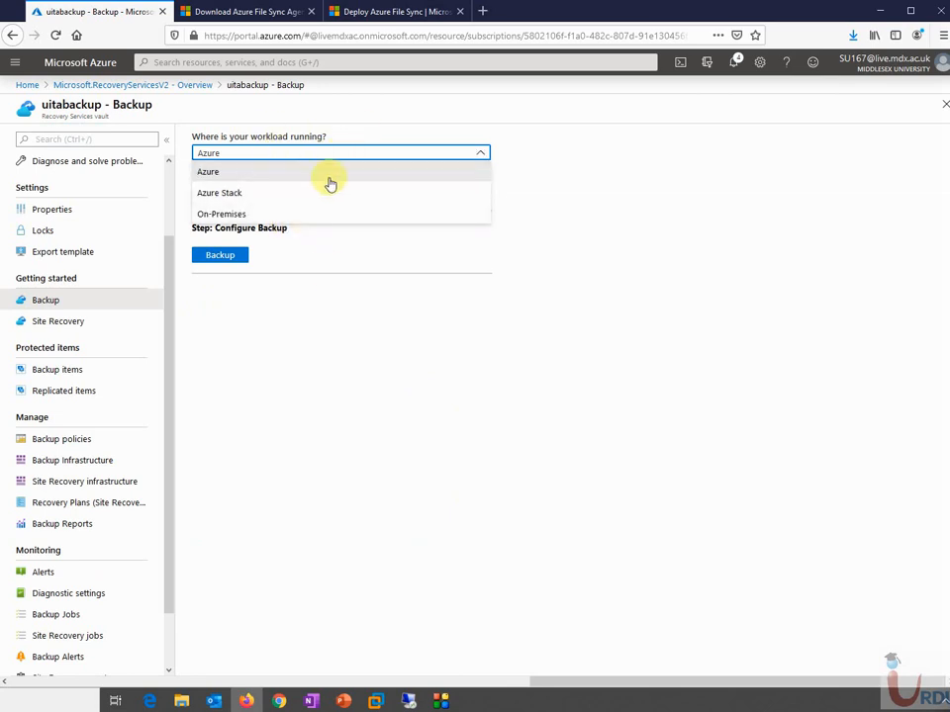
click(553, 197)
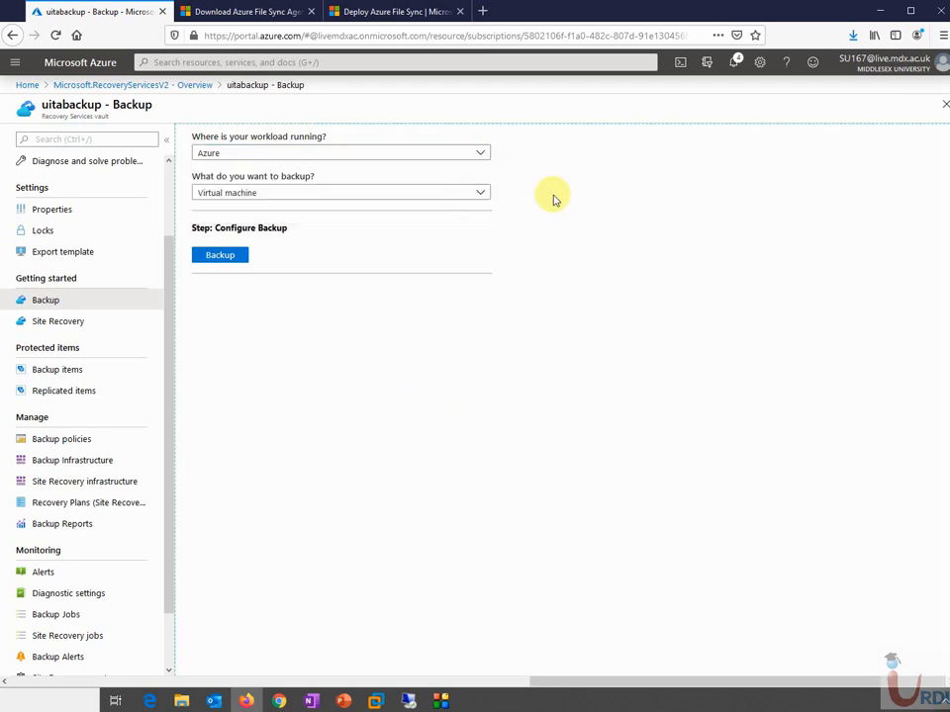
click(443, 198)
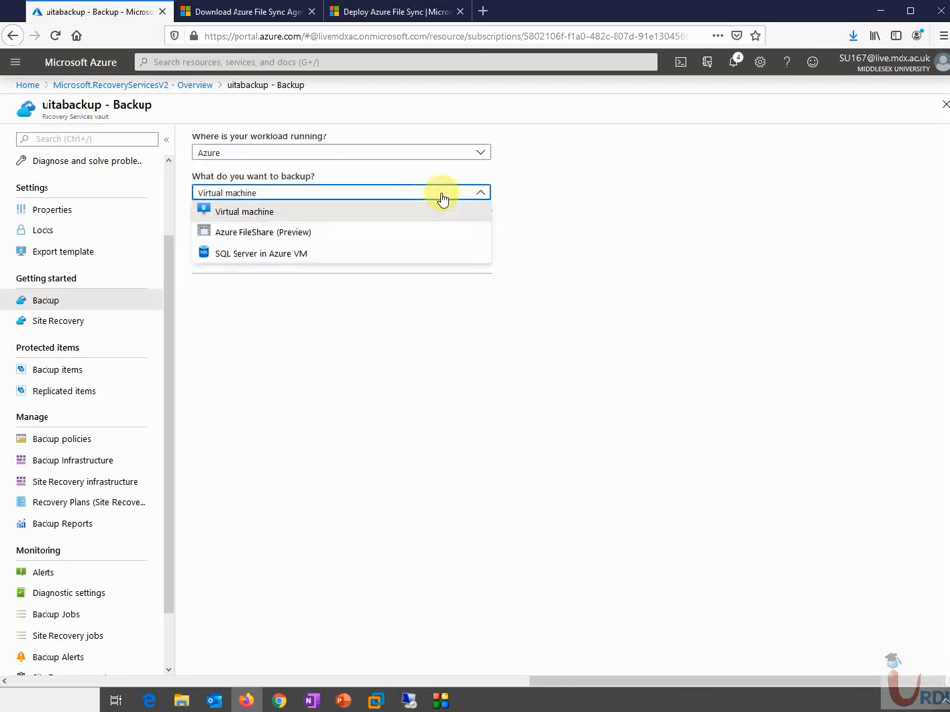
click(390, 240)
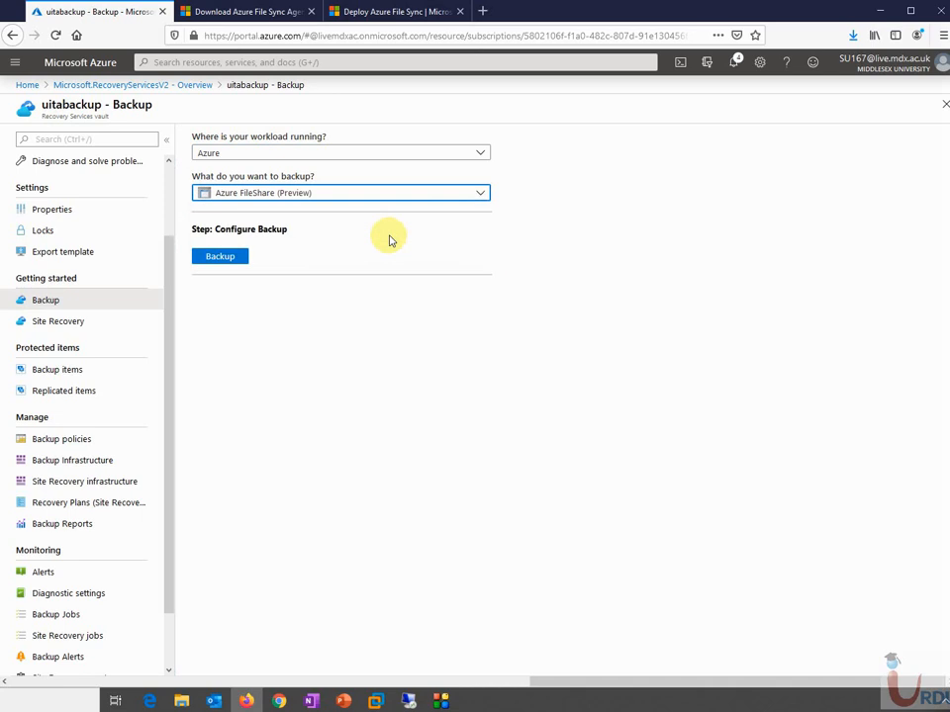
click(595, 283)
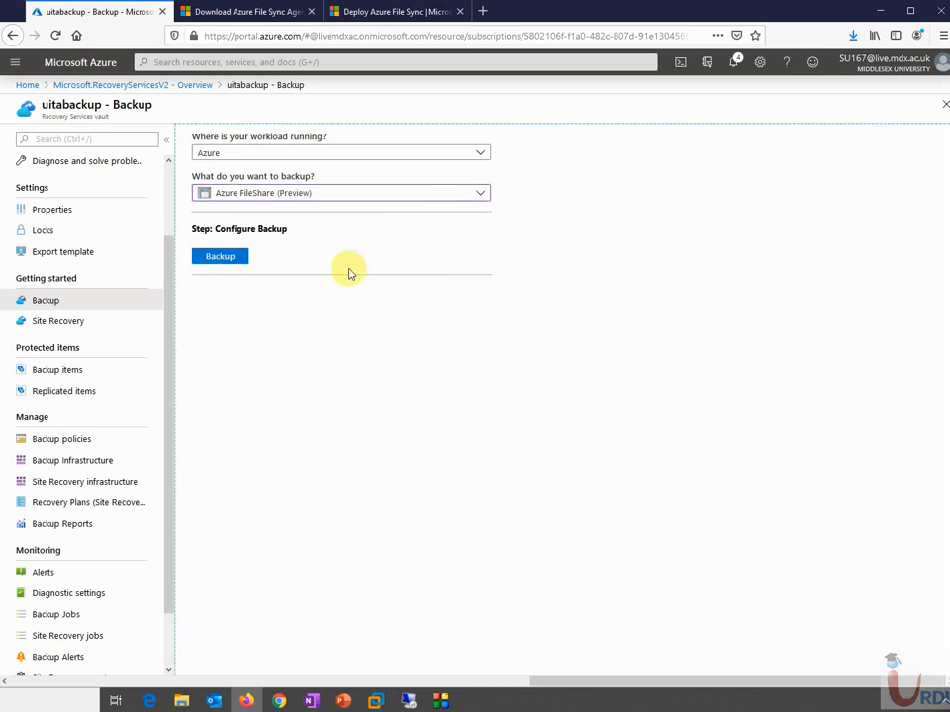
Start the backup configuration and register uitasa0001 as the storage account.
click(225, 261)
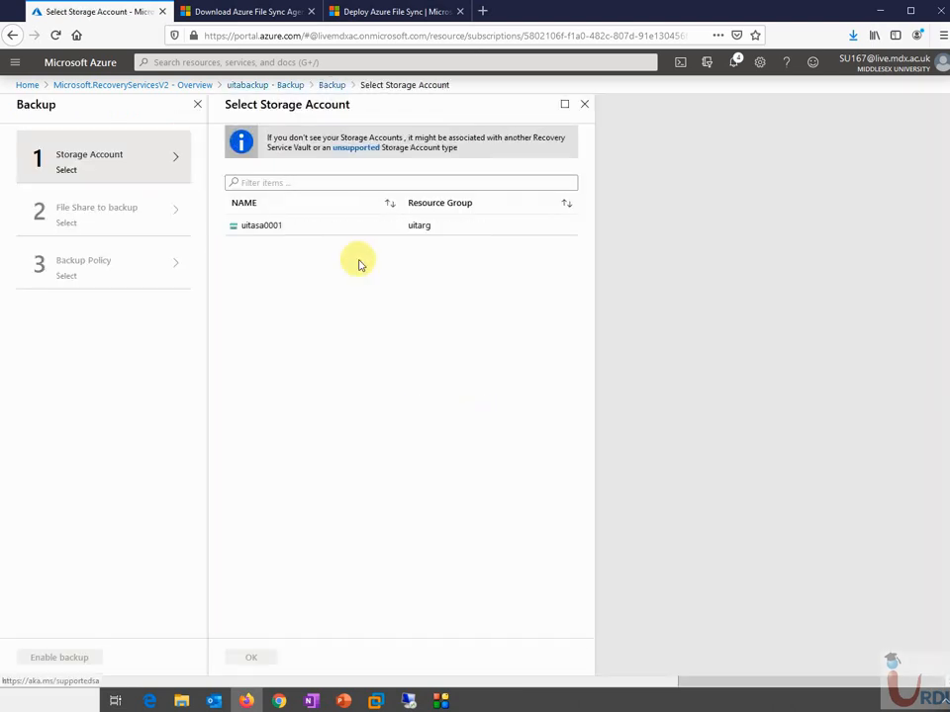
click(305, 229)
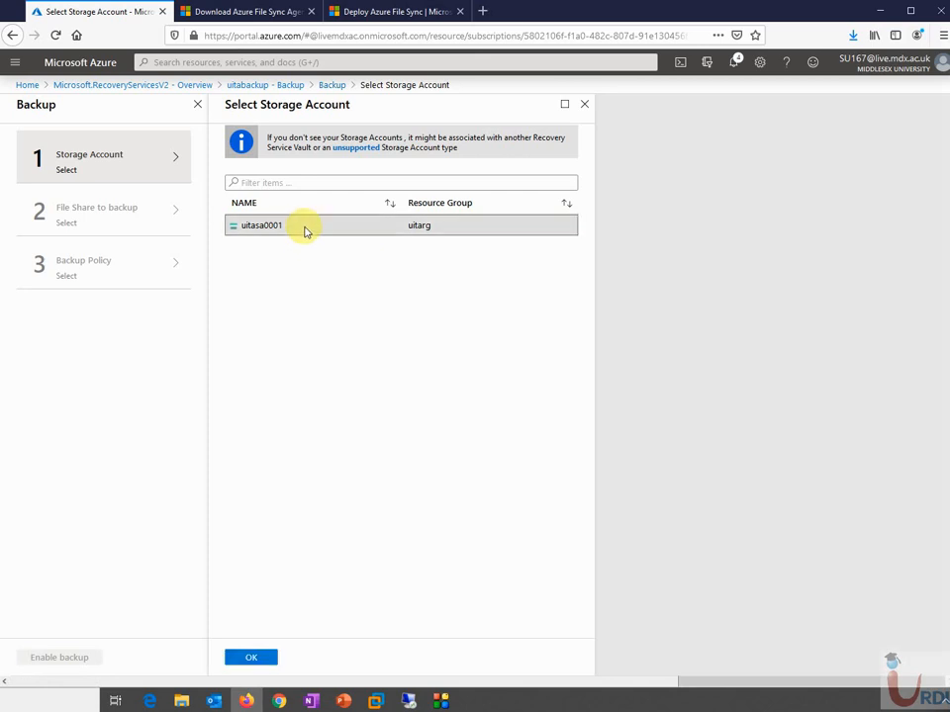
click(251, 661)
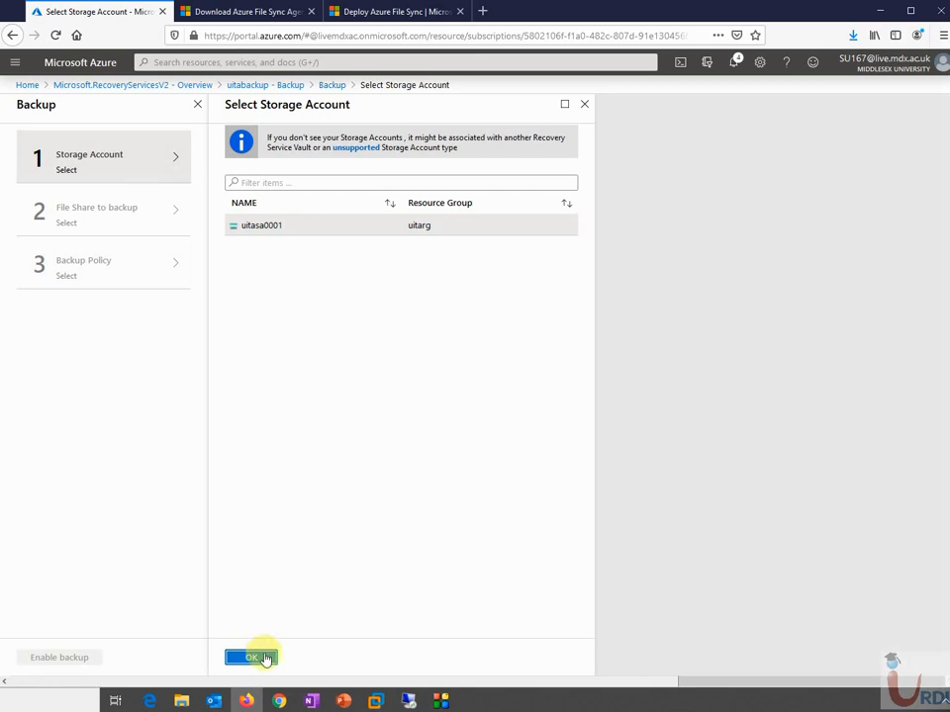
click(251, 658)
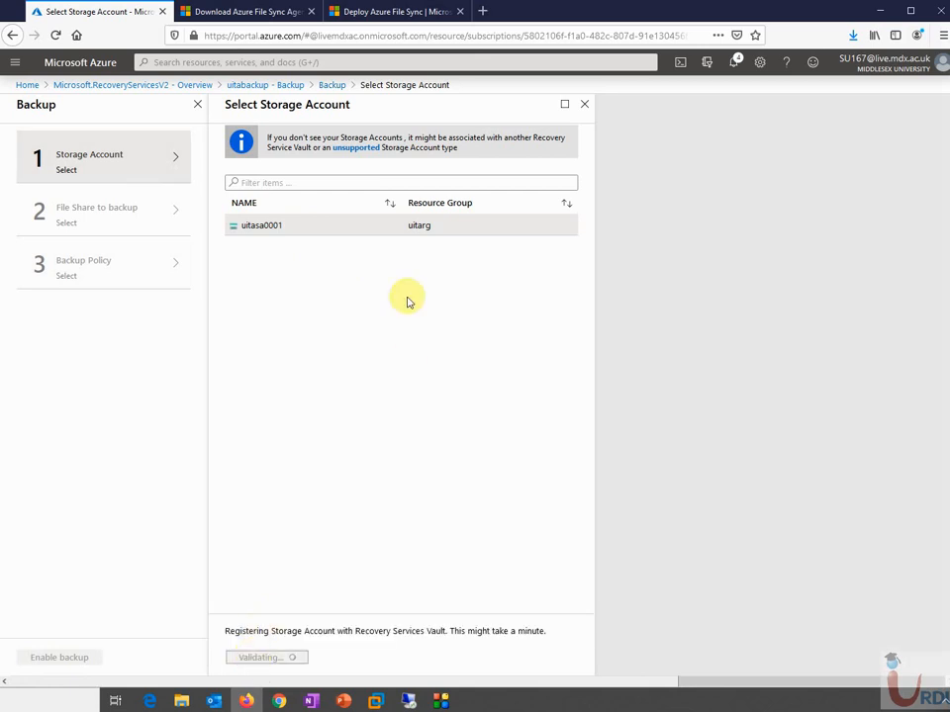
Select share001 as the file share to back up and confirm the selection.
click(501, 627)
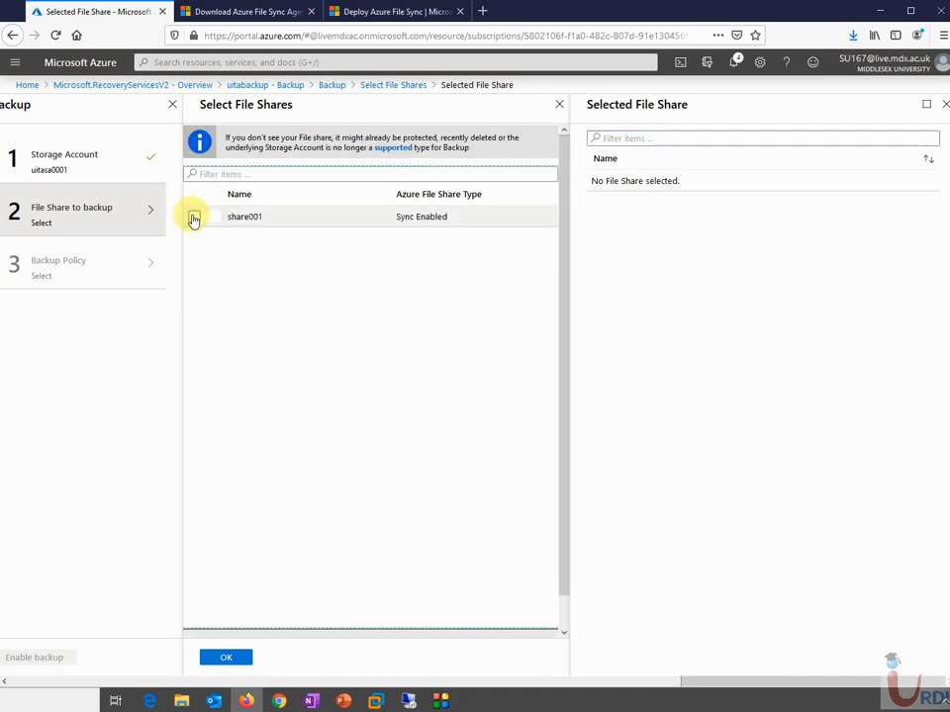
click(194, 217)
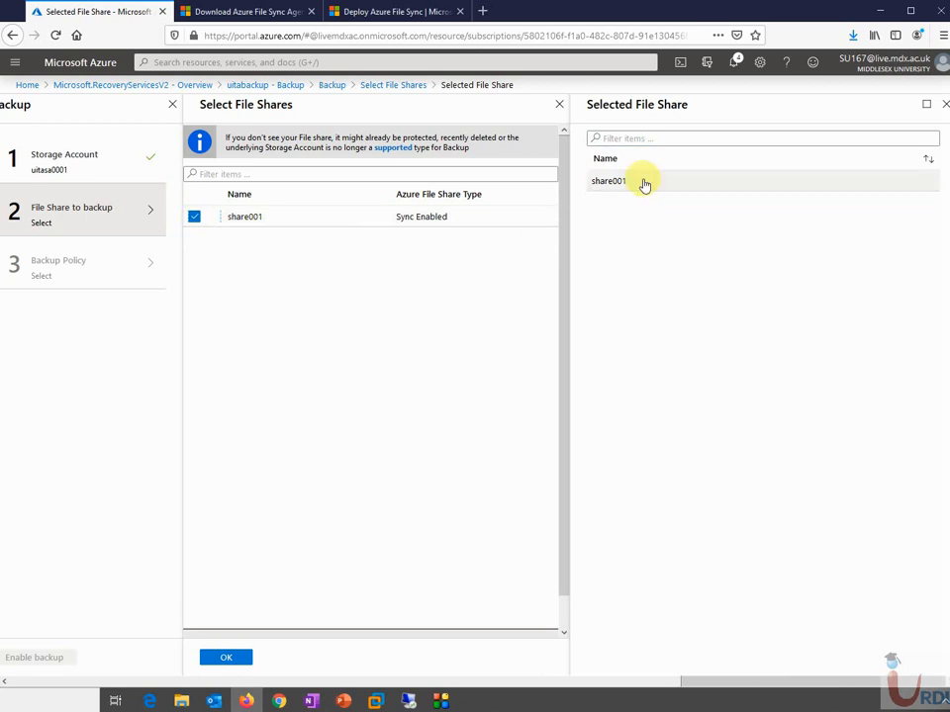
click(229, 658)
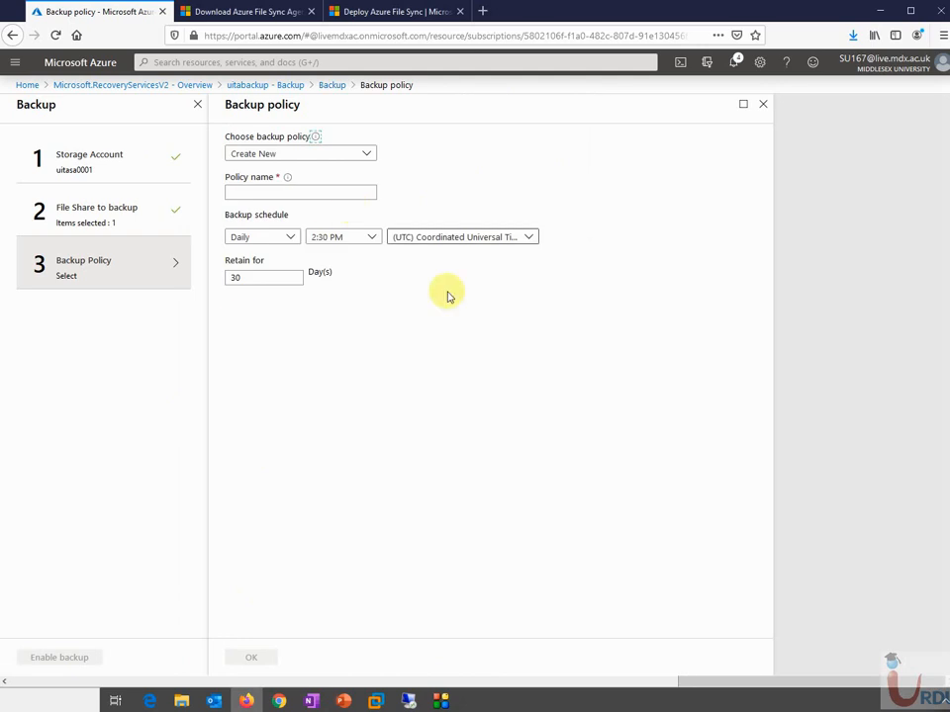
Choose Create New for the backup policy and enter "backup policy" as its name.
click(368, 155)
click(347, 172)
click(309, 191)
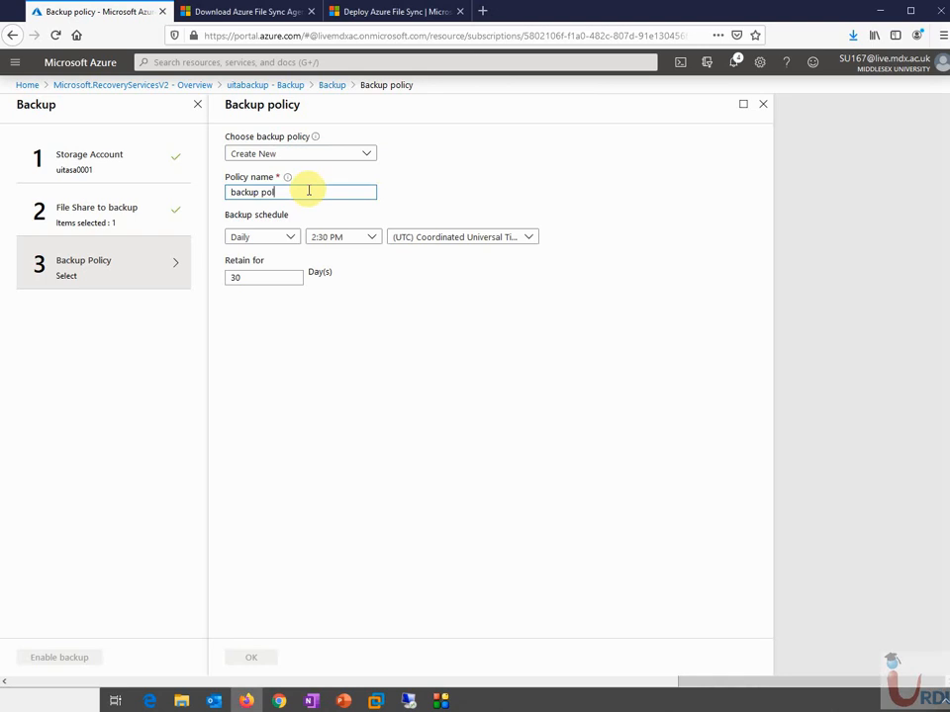
click(354, 339)
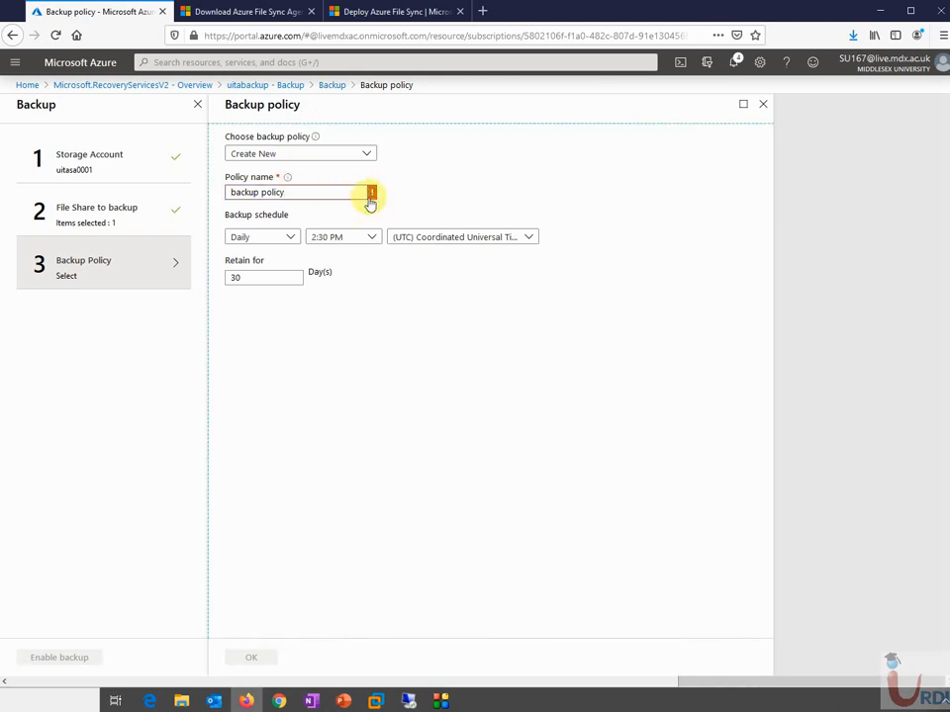
Rename the new backup policy to "backuppolicy", without the space.
mouse_move(372, 199)
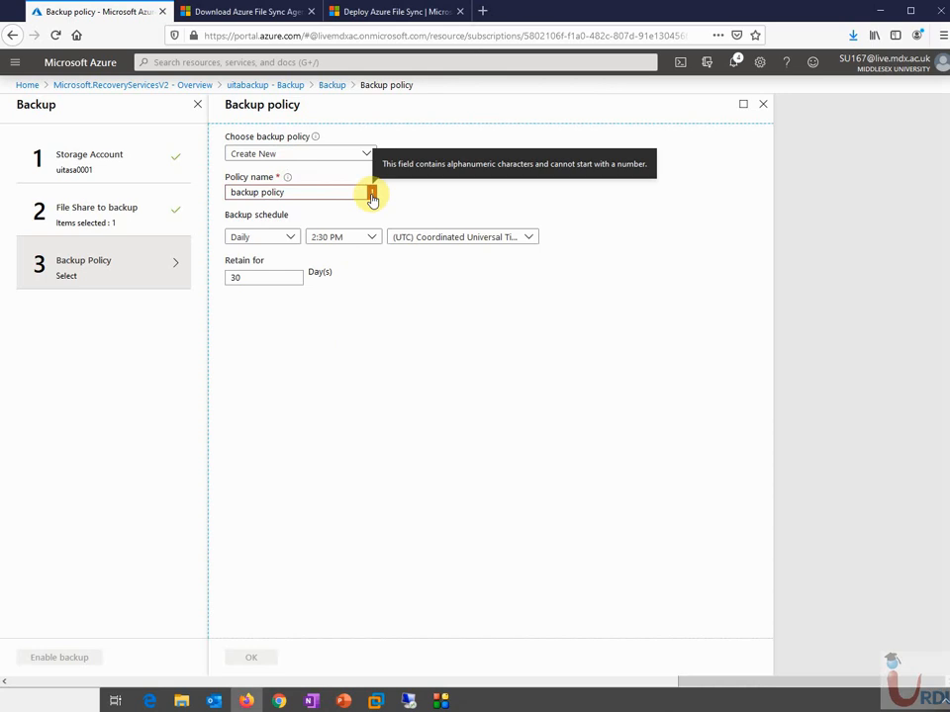
click(265, 191)
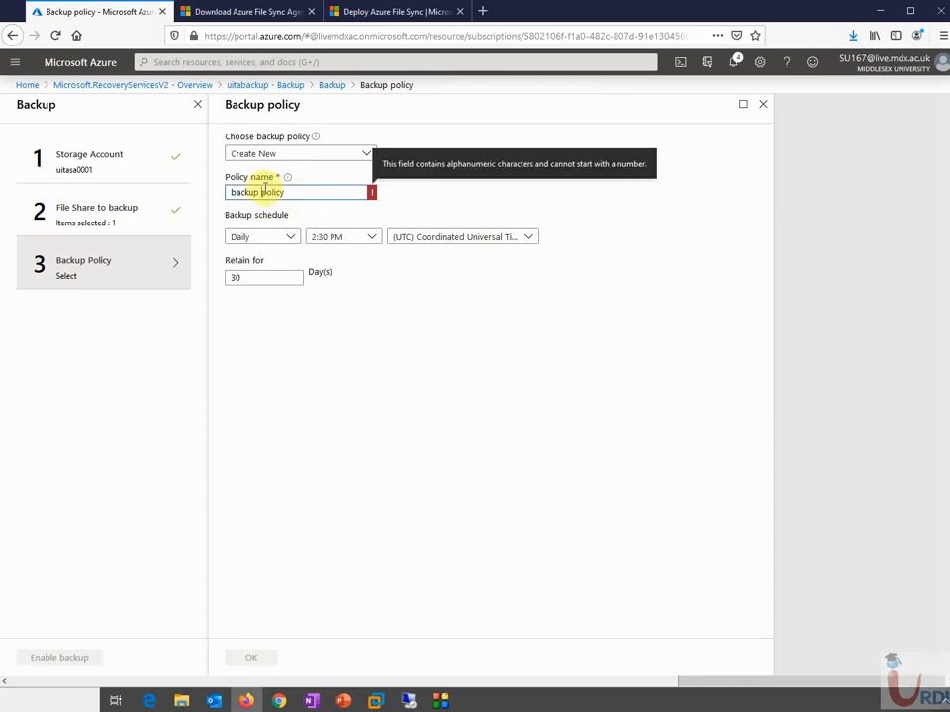
click(368, 381)
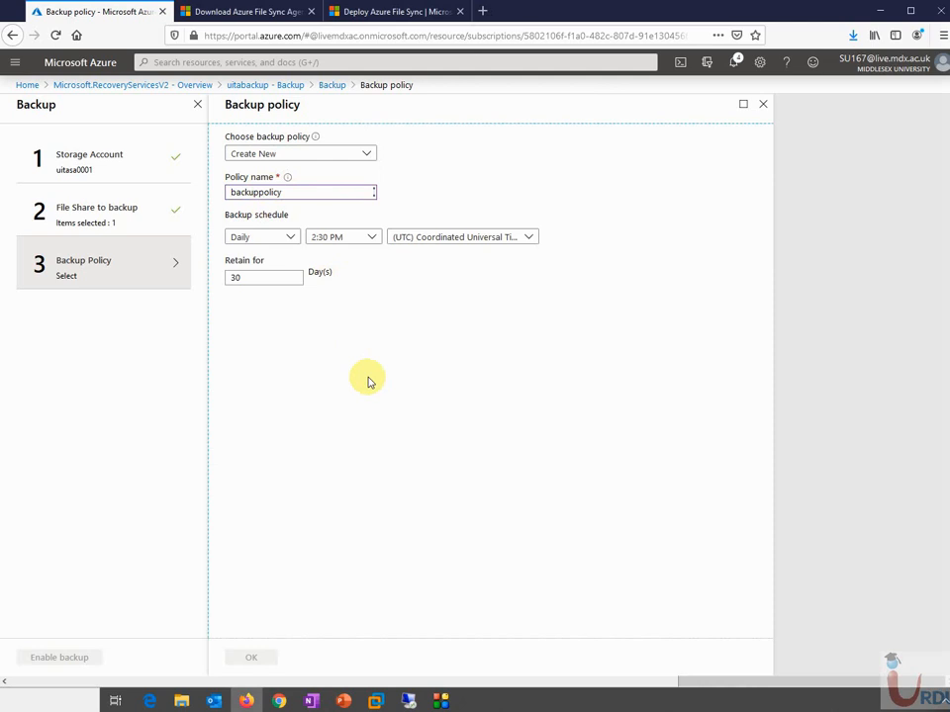
Keep the backup schedule on Daily and set its time to 6:00 PM.
click(292, 239)
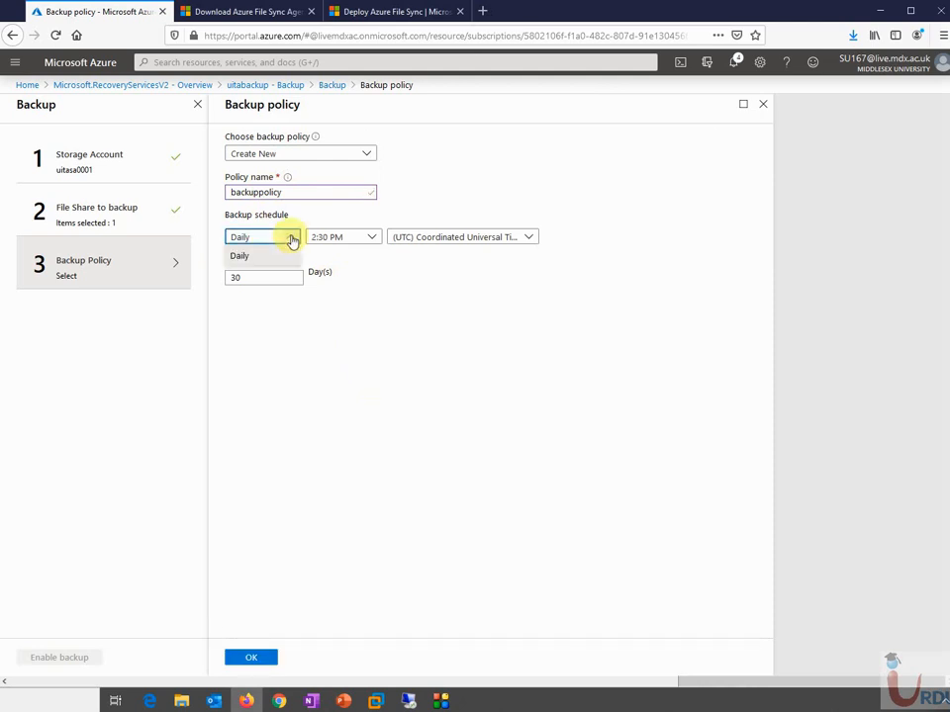
click(292, 239)
click(355, 239)
click(354, 241)
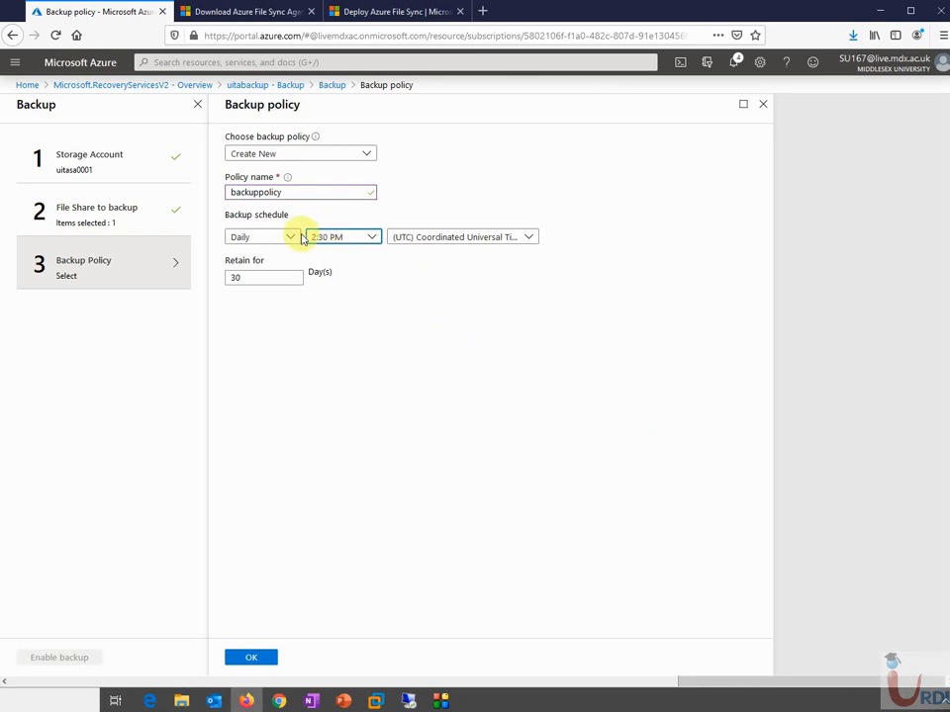
click(336, 243)
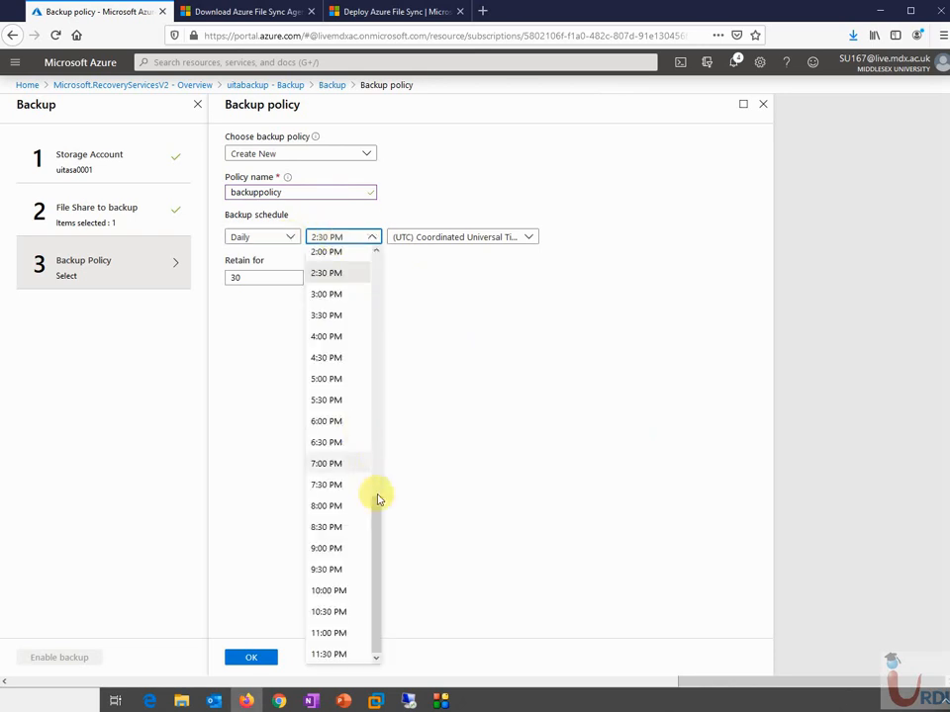
drag(375, 515, 366, 463)
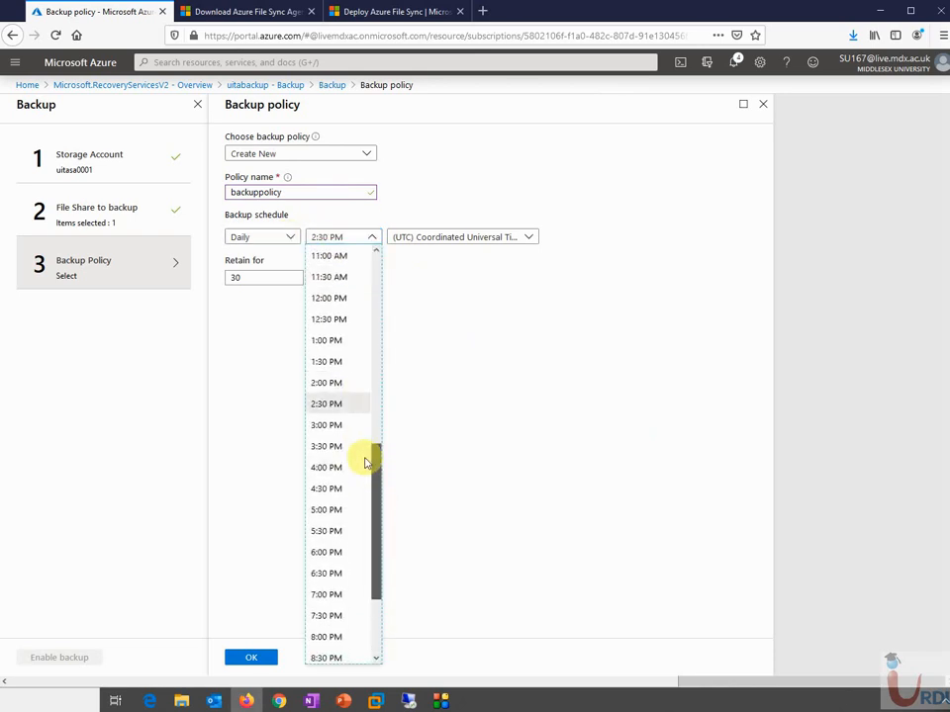
scroll(358, 396, up, 5)
scroll(349, 376, down, 3)
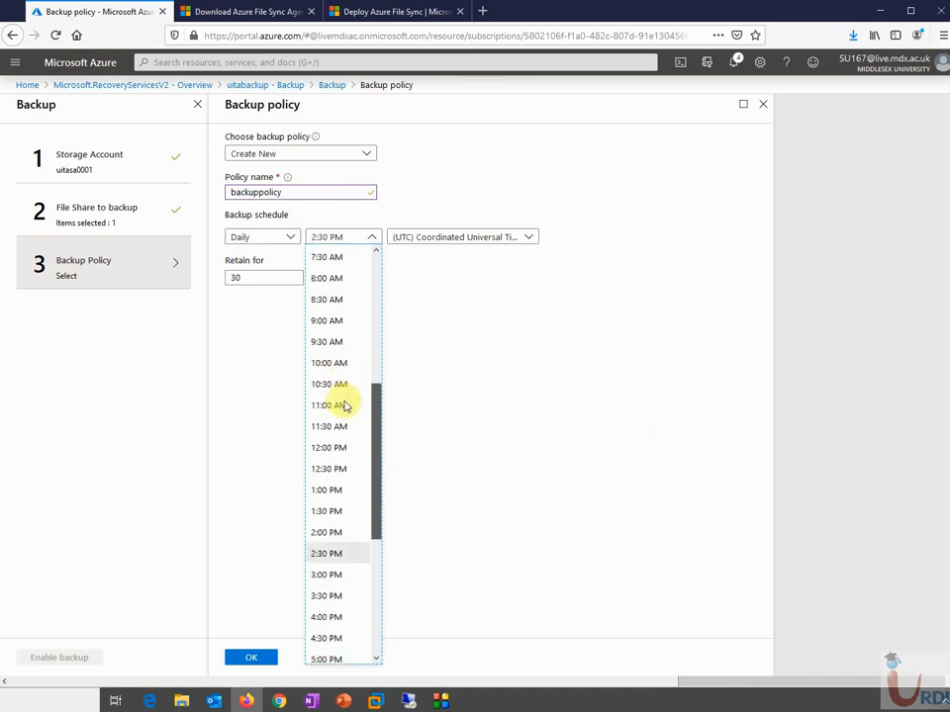
scroll(345, 406, down, 5)
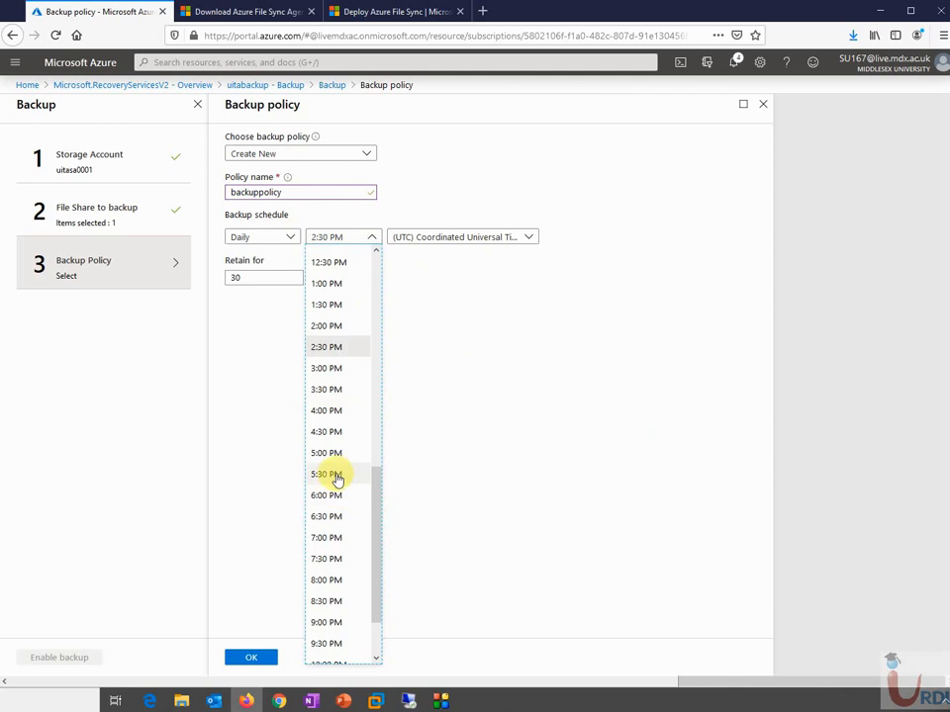
click(327, 494)
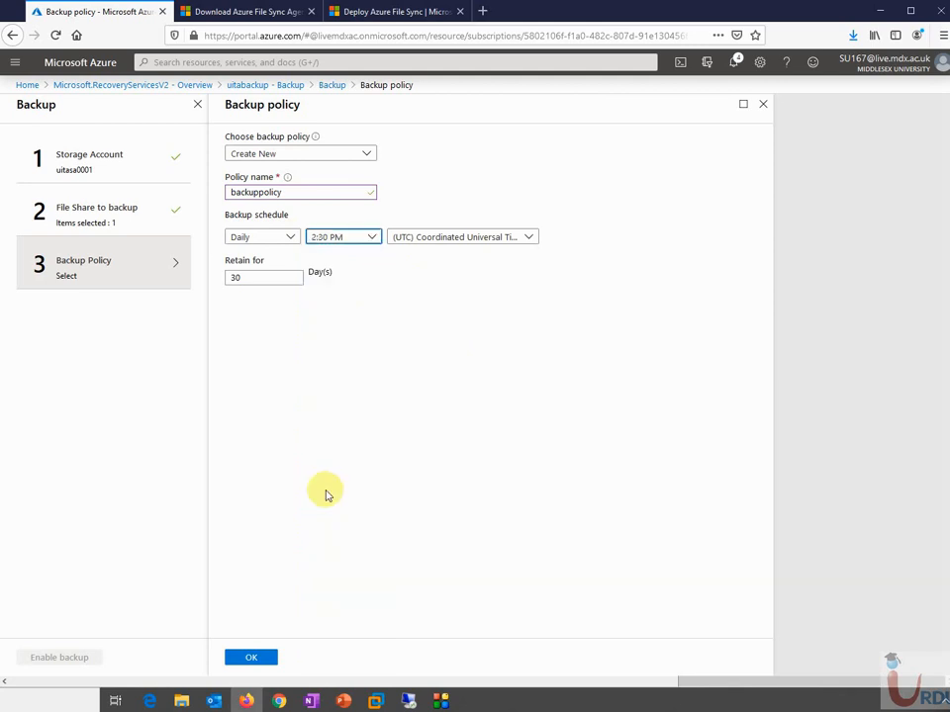
Set the schedule's time zone to (UTC+04:00) Abu Dhabi, Muscat, and enable the backup with the completed policy.
click(442, 244)
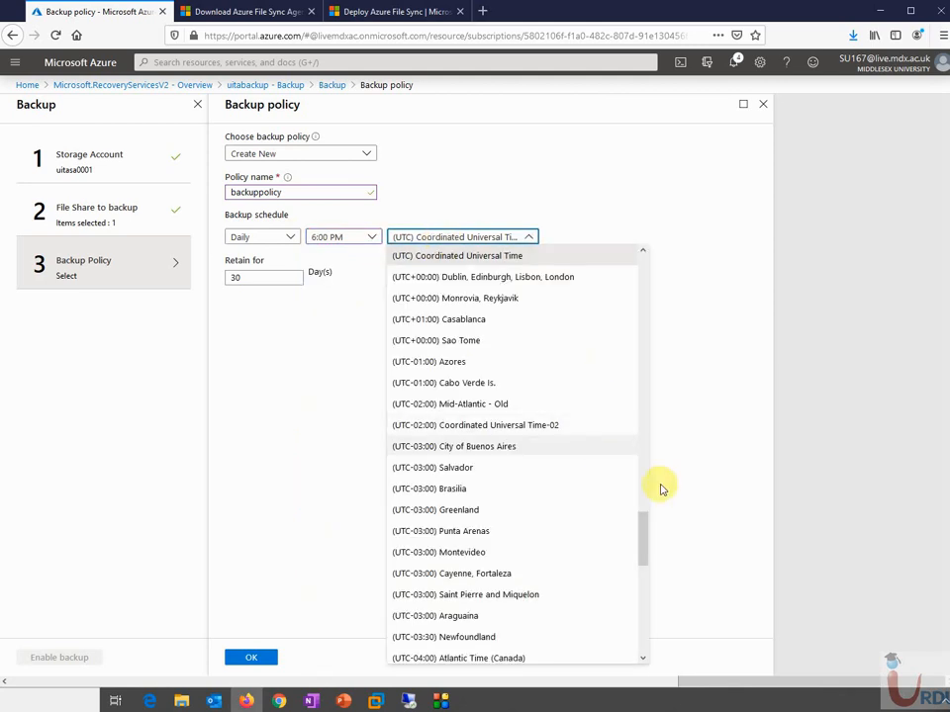
drag(639, 546, 582, 415)
click(522, 448)
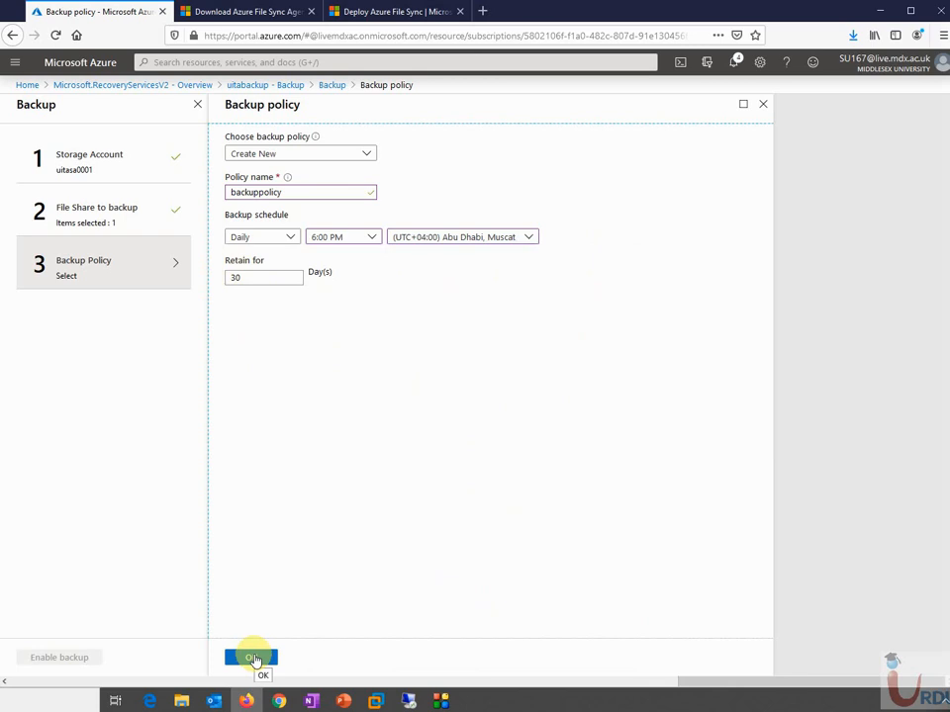
click(253, 658)
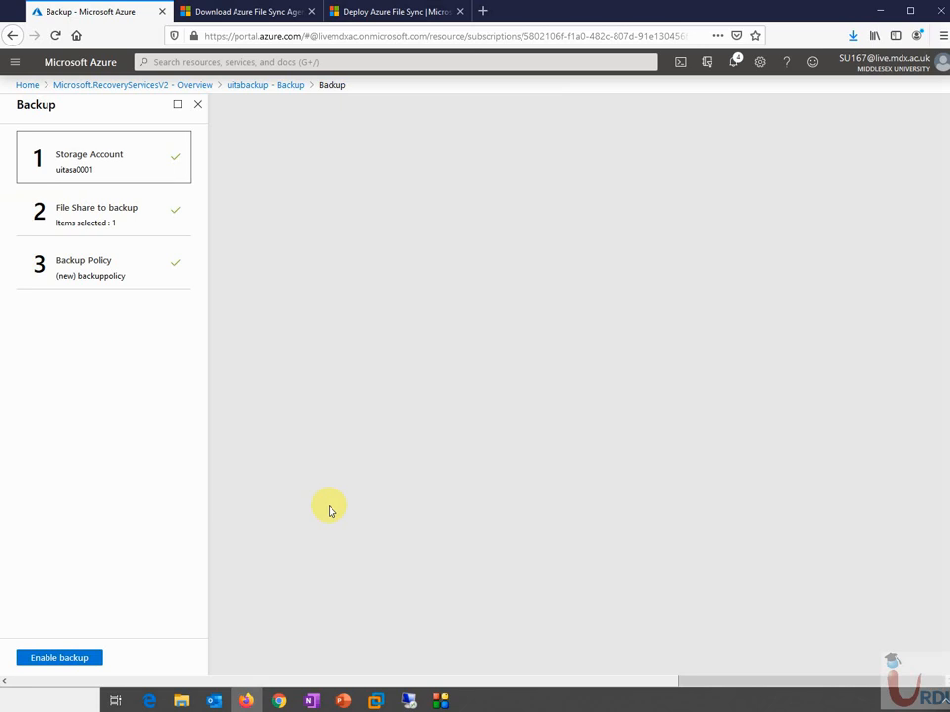
click(78, 661)
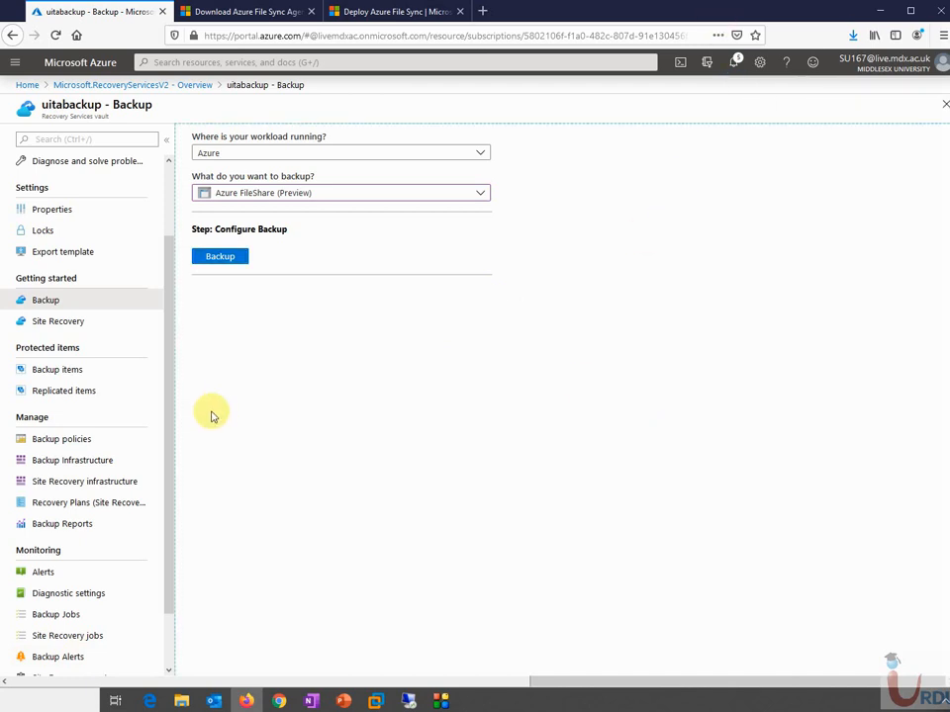
Open share001 among the vault's Azure Storage (Azure Files) backup items and run an on-demand backup retained till 01/27/2020.
click(77, 371)
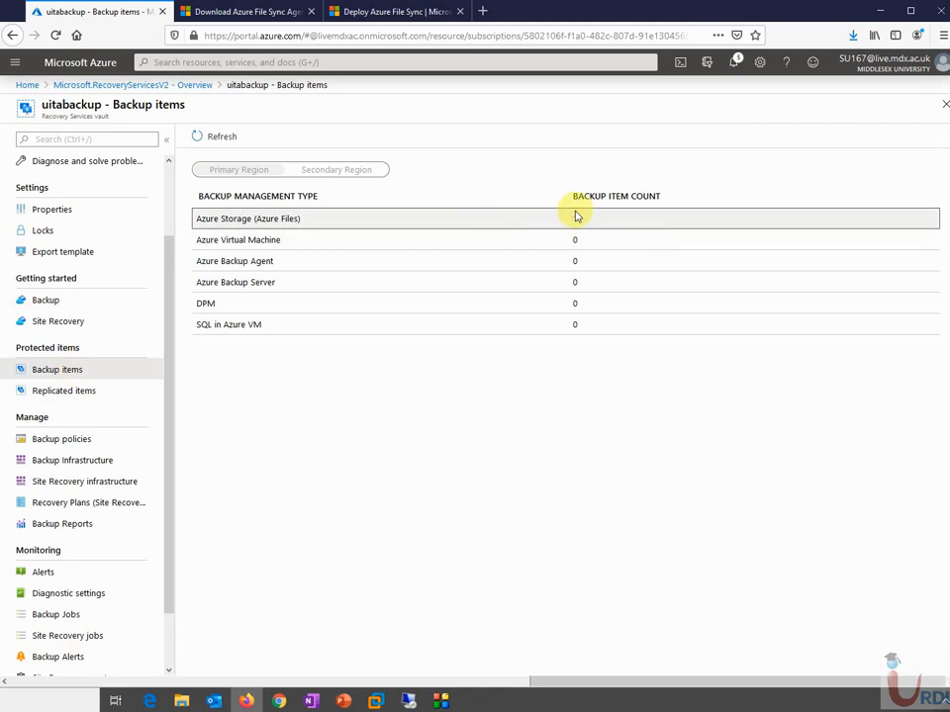
click(255, 219)
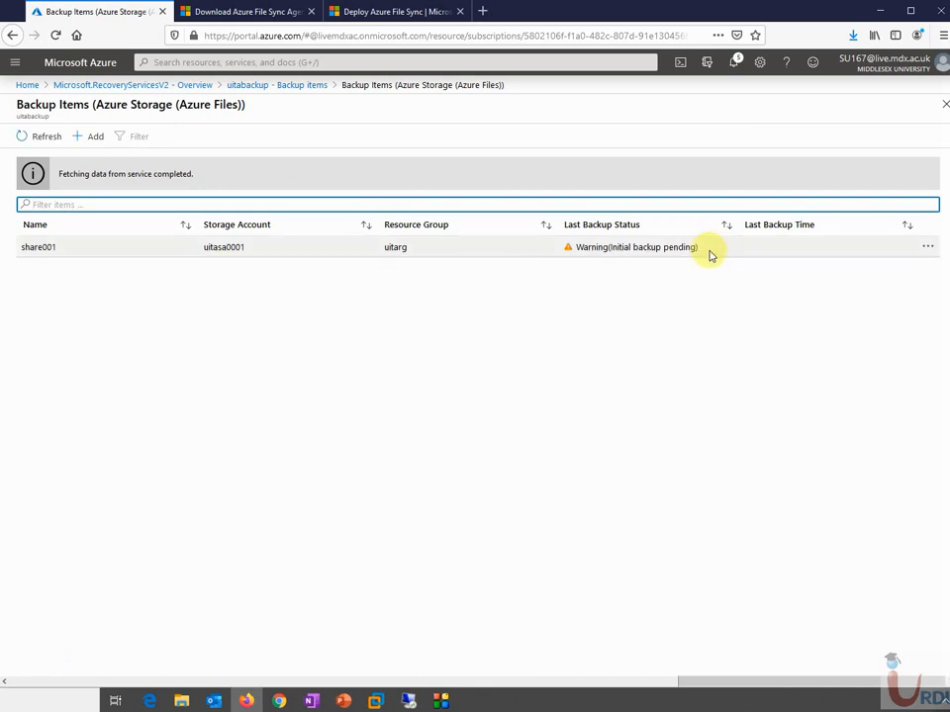
click(148, 248)
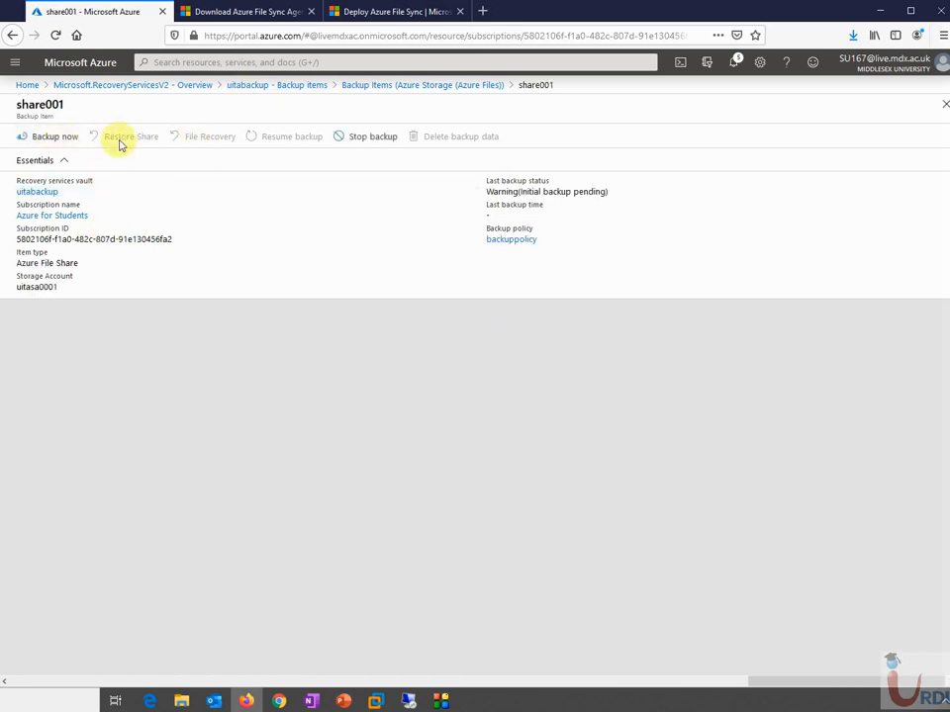
click(52, 138)
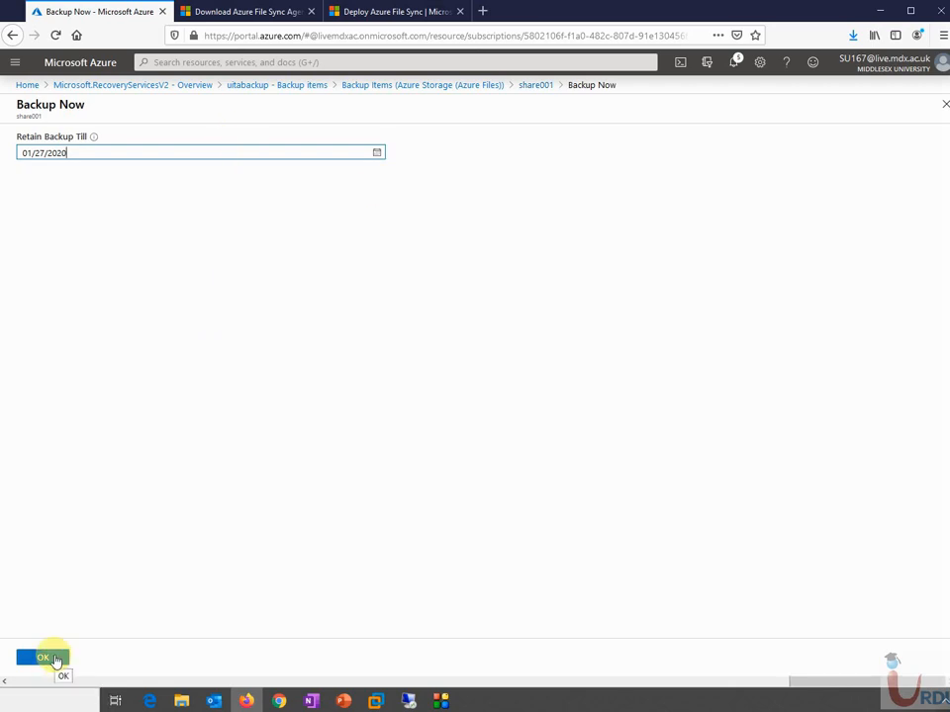
click(56, 660)
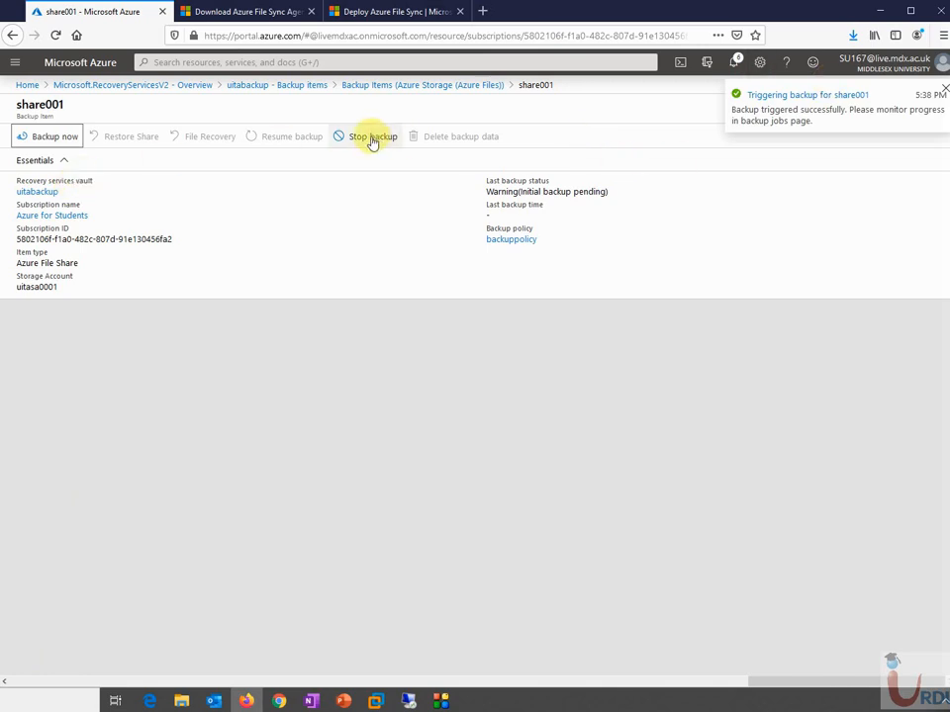
Refresh the vault's backup items and check the last backup status of share001 under Azure Storage (Azure Files).
click(453, 87)
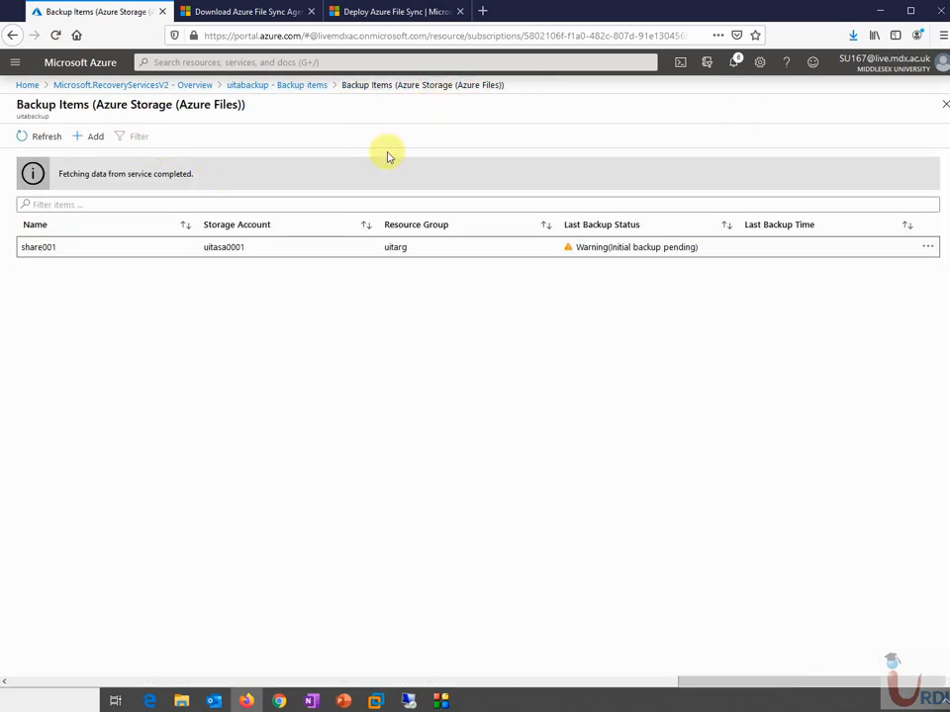
click(289, 86)
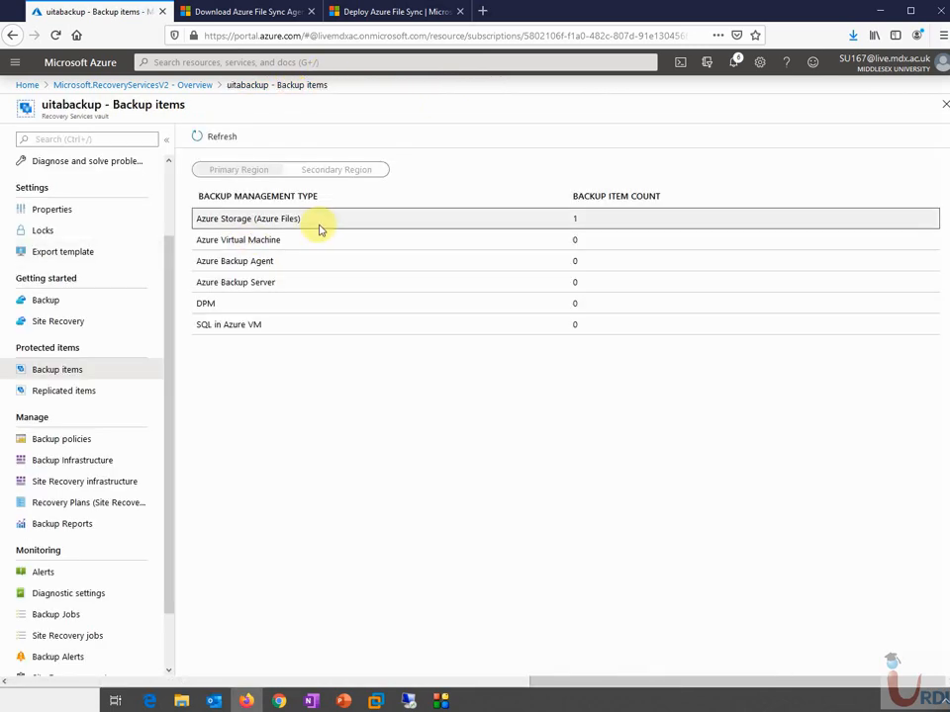
click(219, 140)
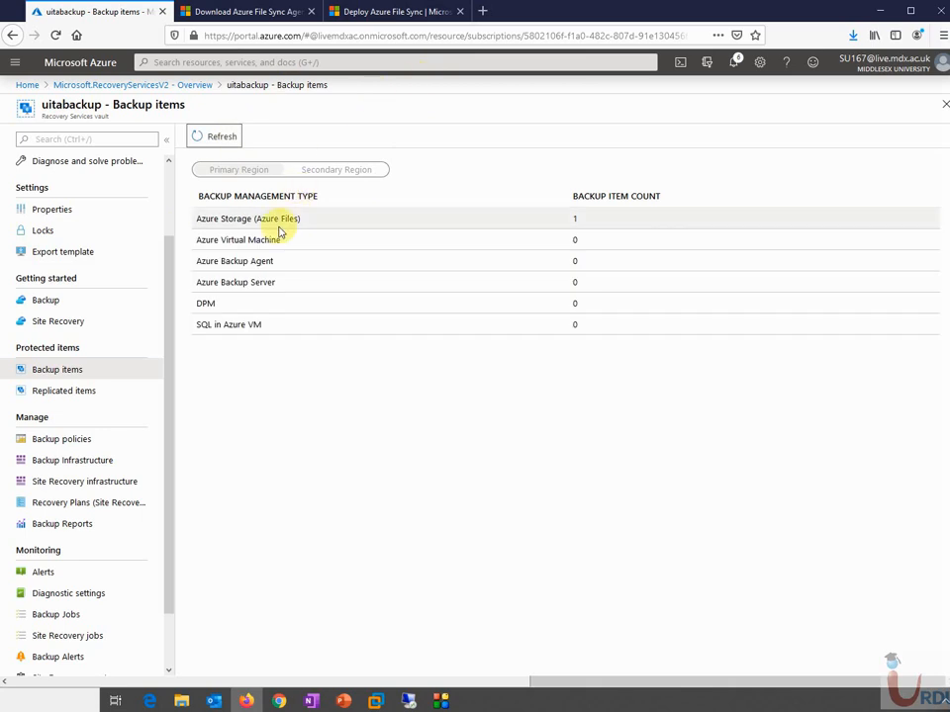
click(280, 229)
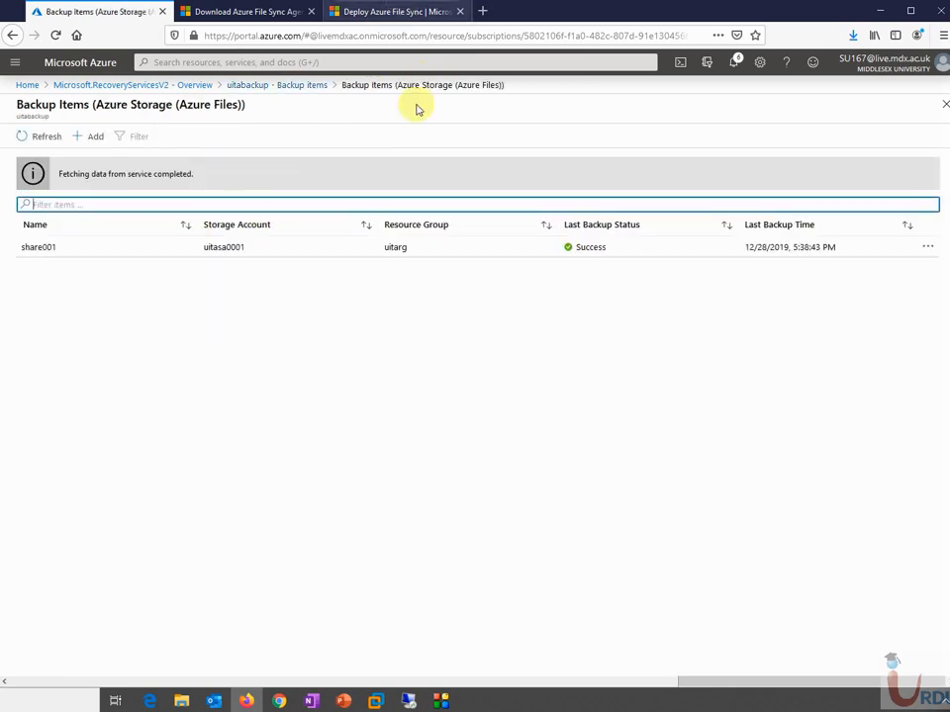
Start a full share restore of share001 and choose the 12/28/2019, 5:38:58 PM restore point.
click(138, 256)
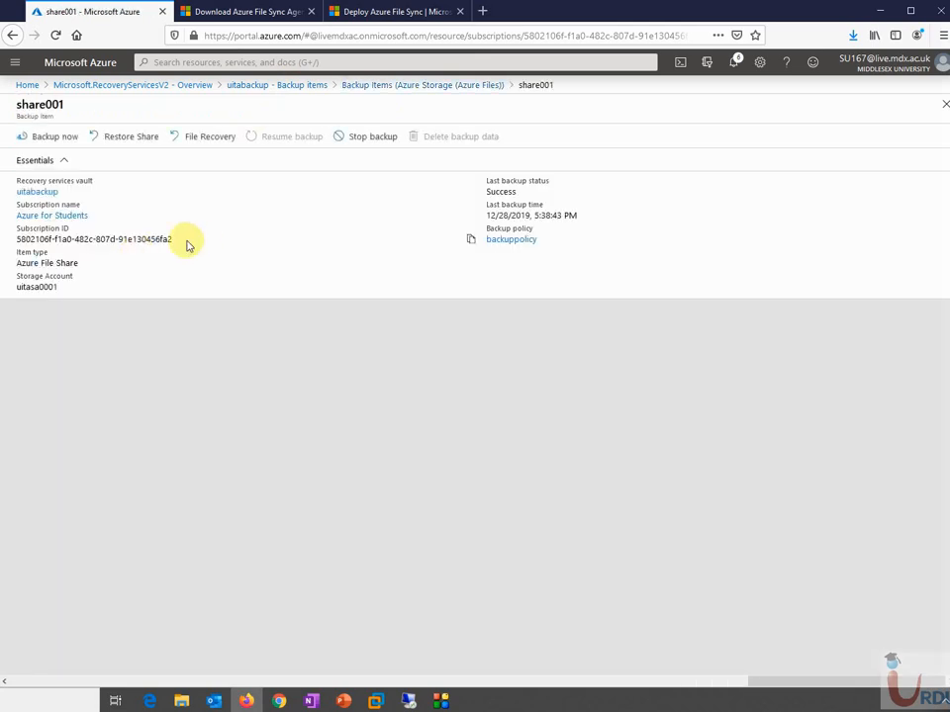
key(alt+Left)
click(124, 257)
click(129, 137)
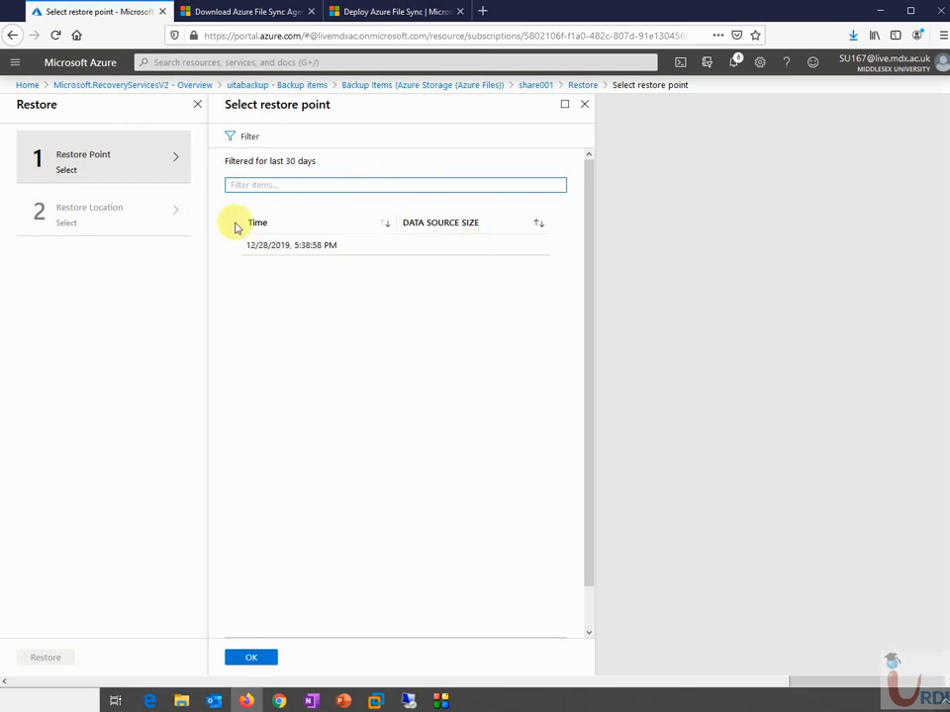
click(277, 249)
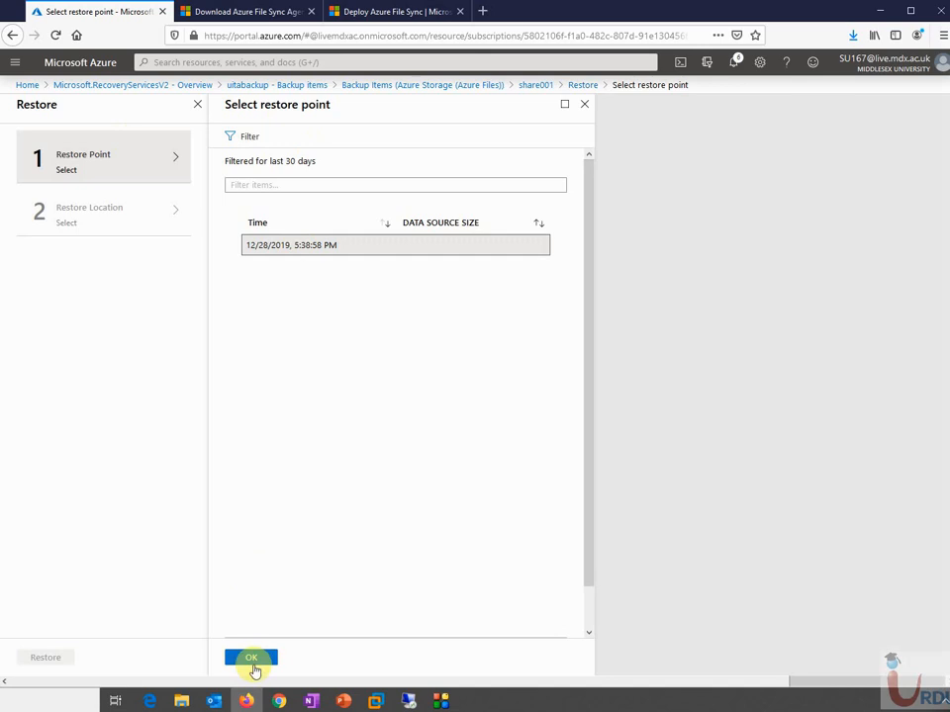
click(253, 659)
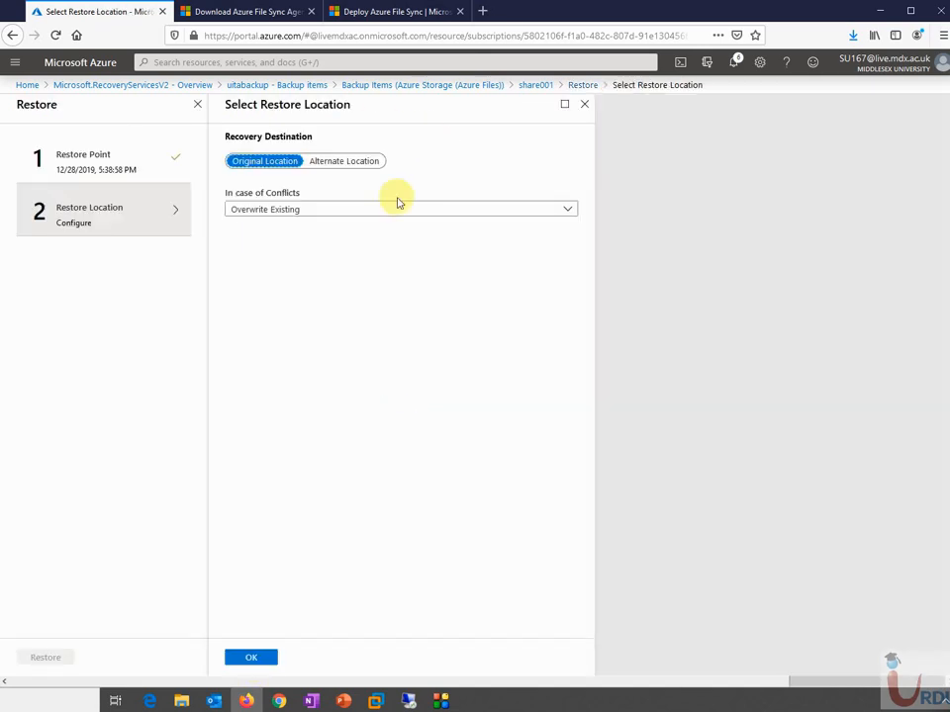
Try Skip for restore conflicts and Alternate Location as the recovery destination, and discard the restore location edits.
click(415, 216)
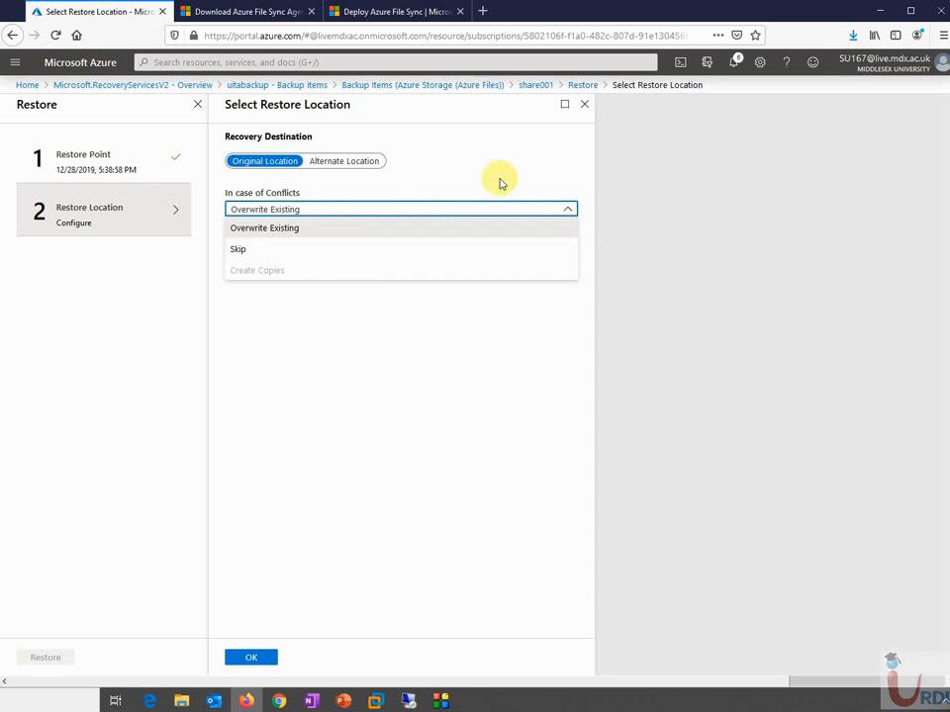
click(371, 253)
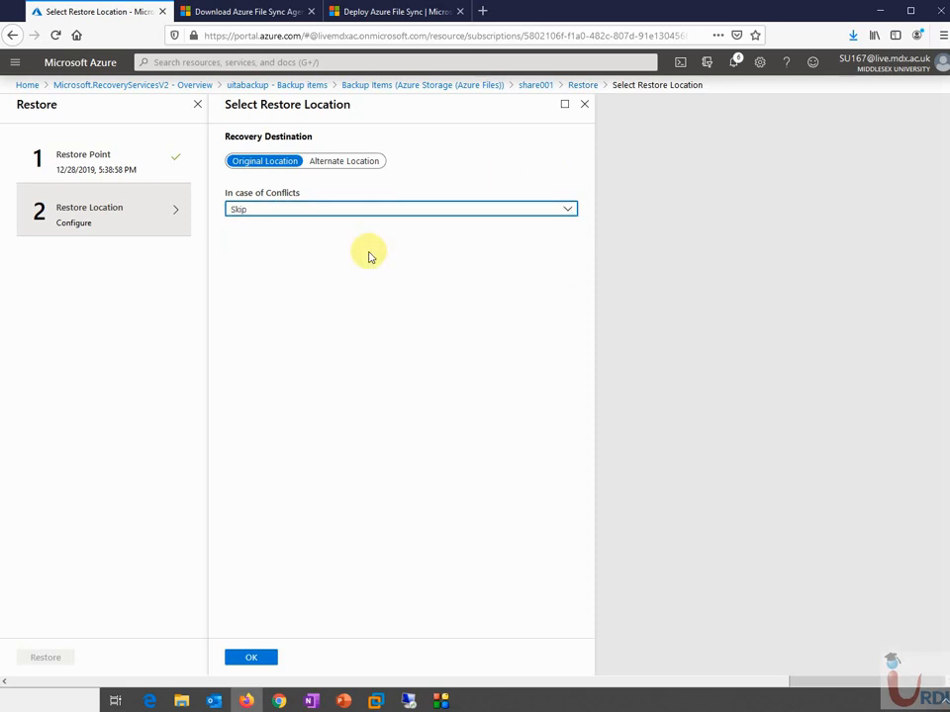
click(347, 178)
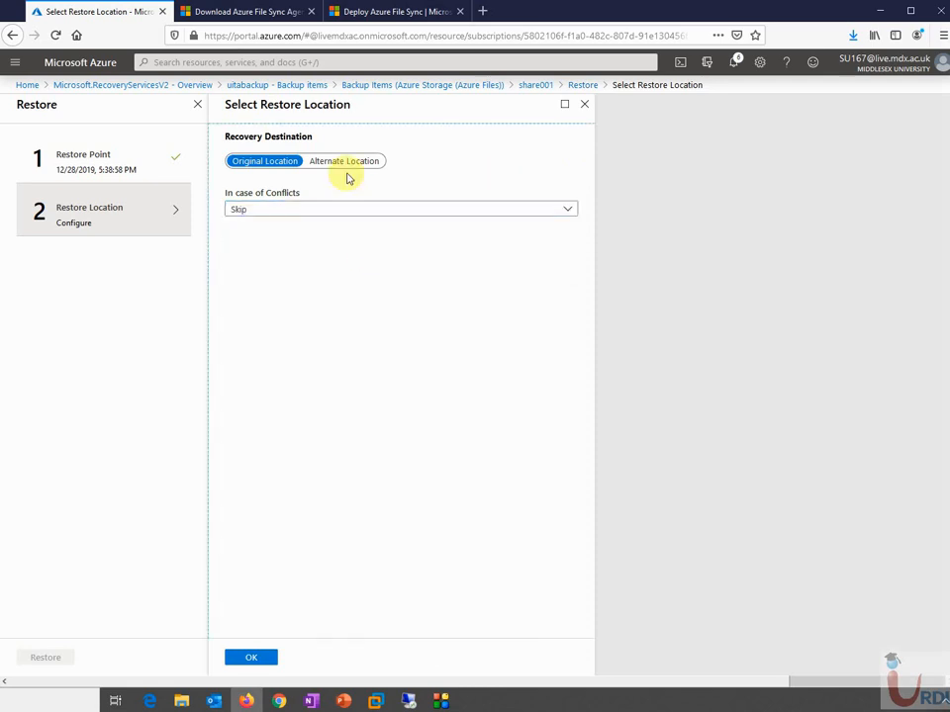
click(347, 165)
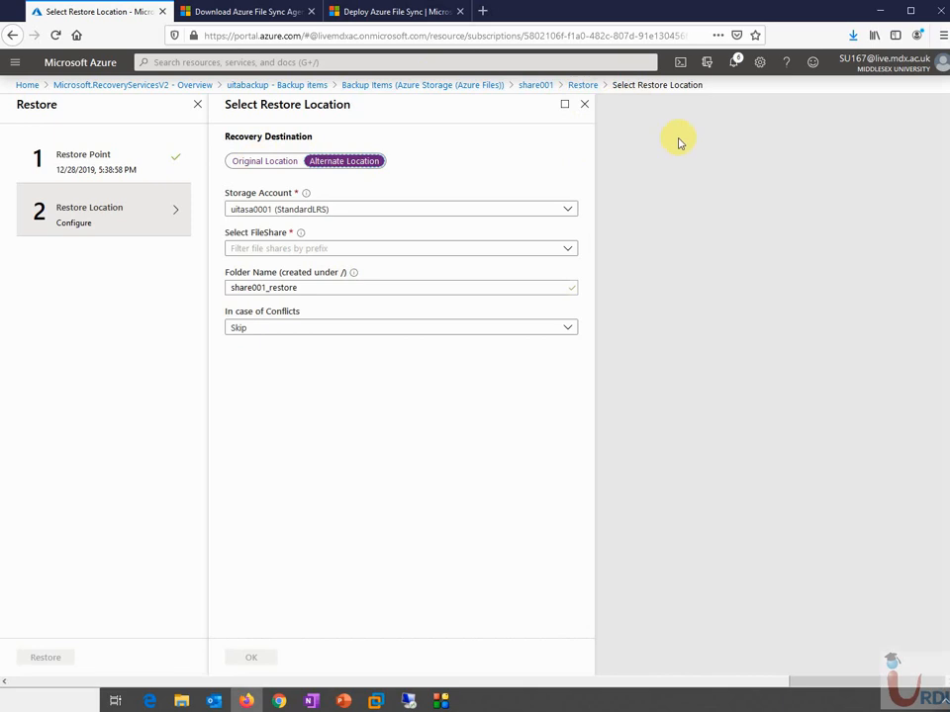
click(585, 105)
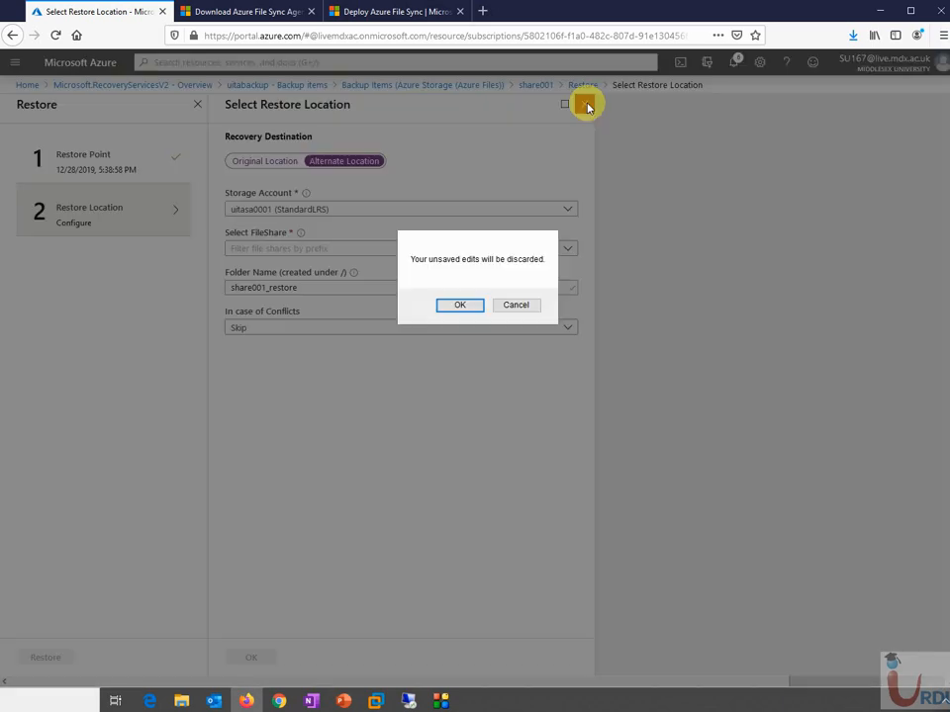
click(451, 306)
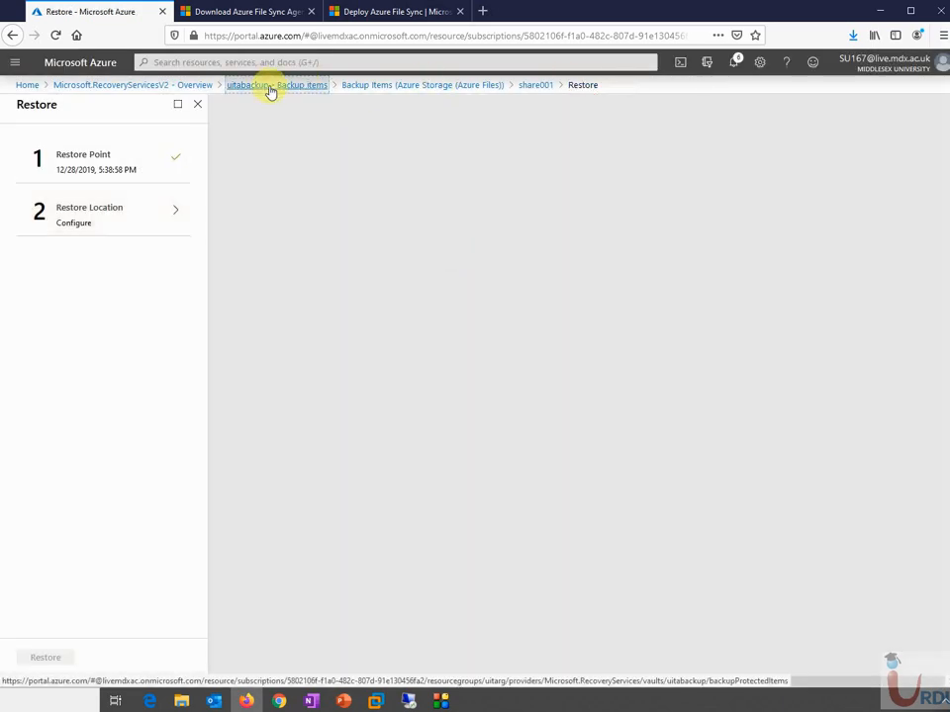
Return to the uitabackup vault's backup items and view its replicated items.
click(269, 86)
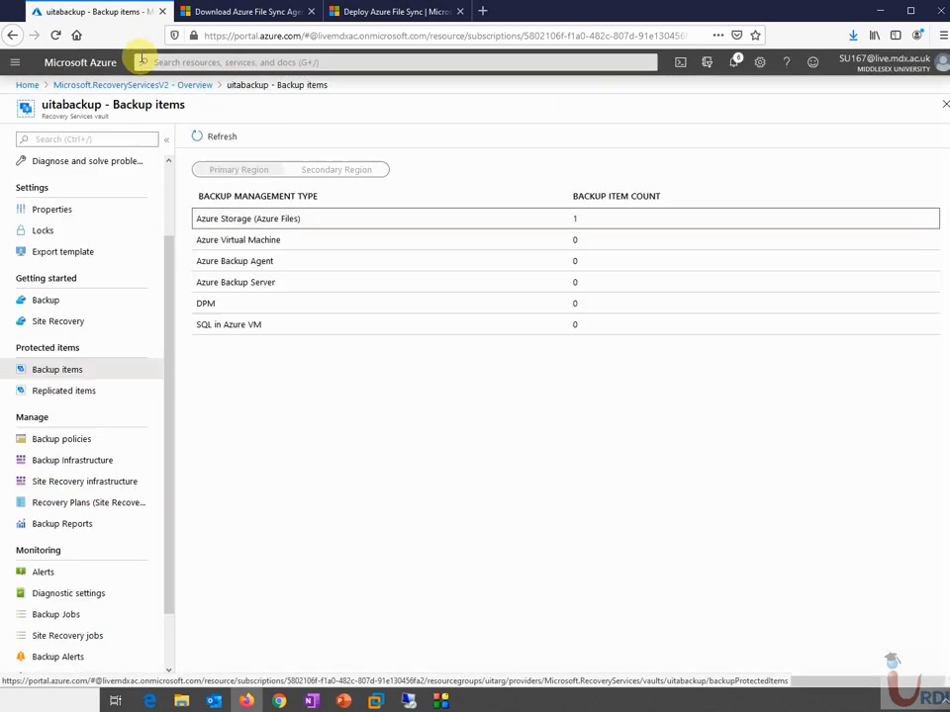
click(117, 394)
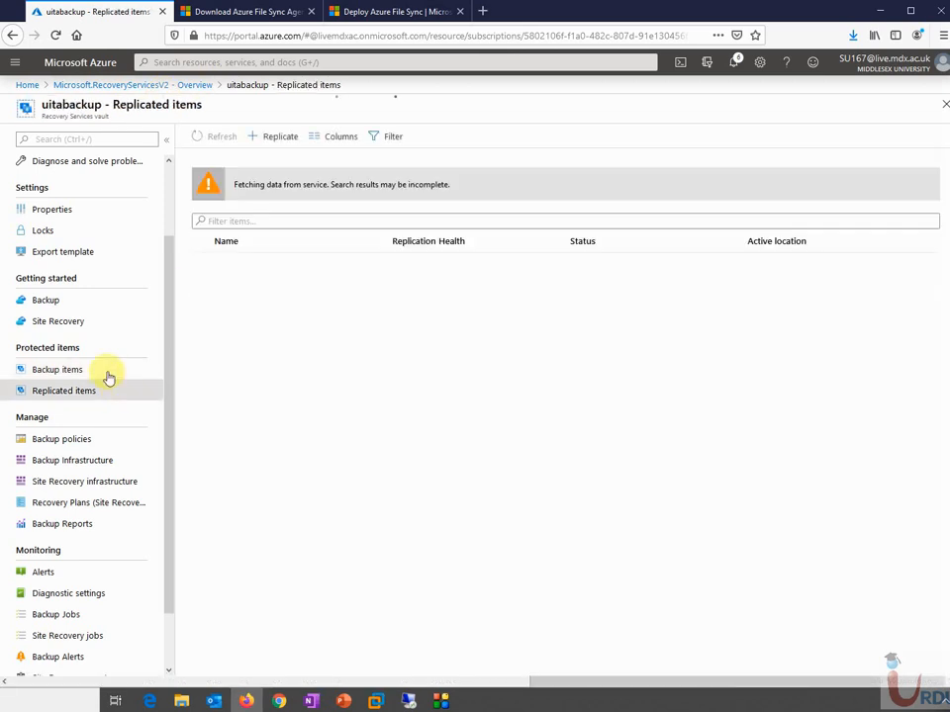
Check the uitabackup vault's alerts and backup jobs, and view the details of share001's Backup job.
scroll(158, 317, down, 1)
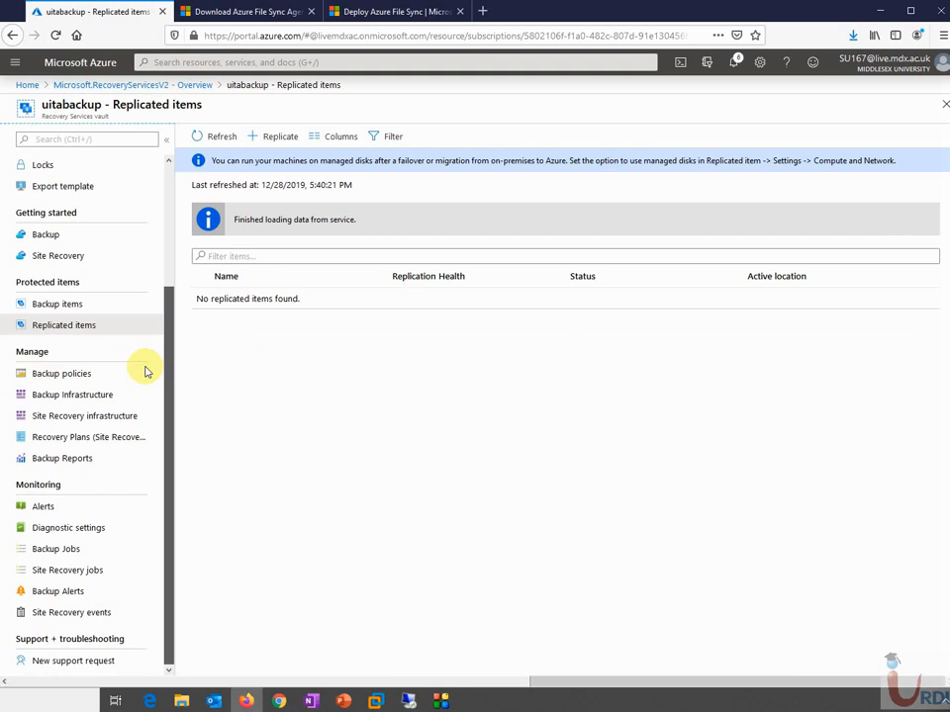
click(53, 509)
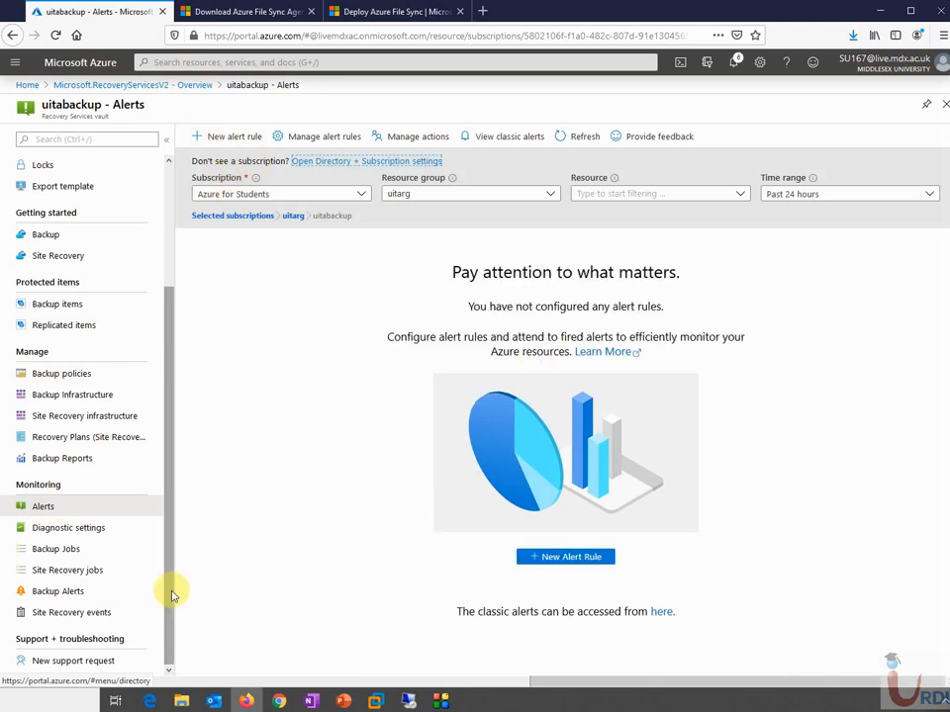
click(103, 557)
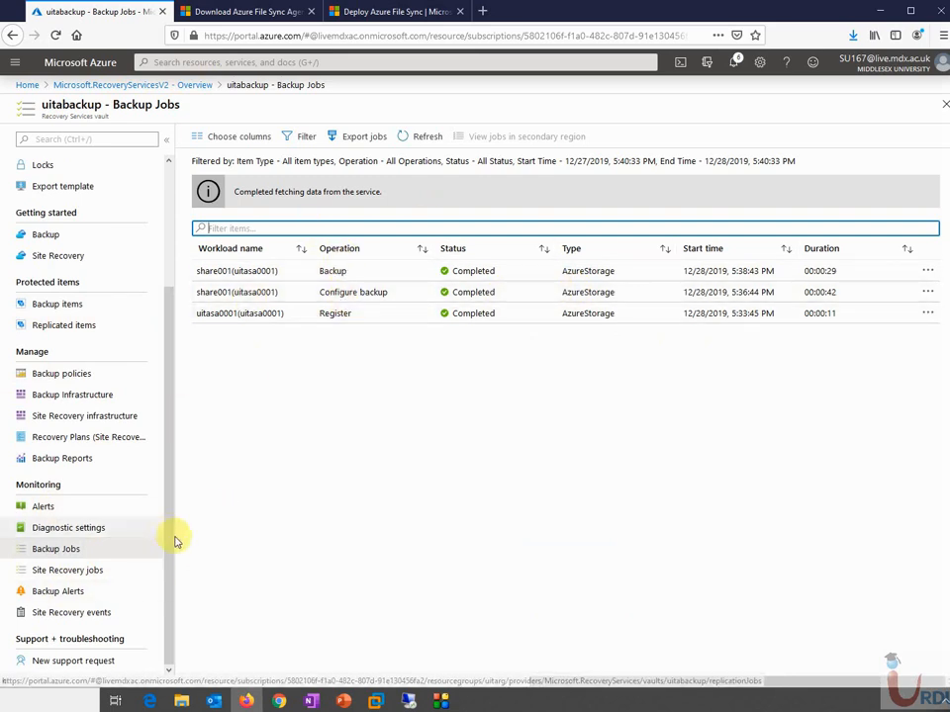
click(280, 273)
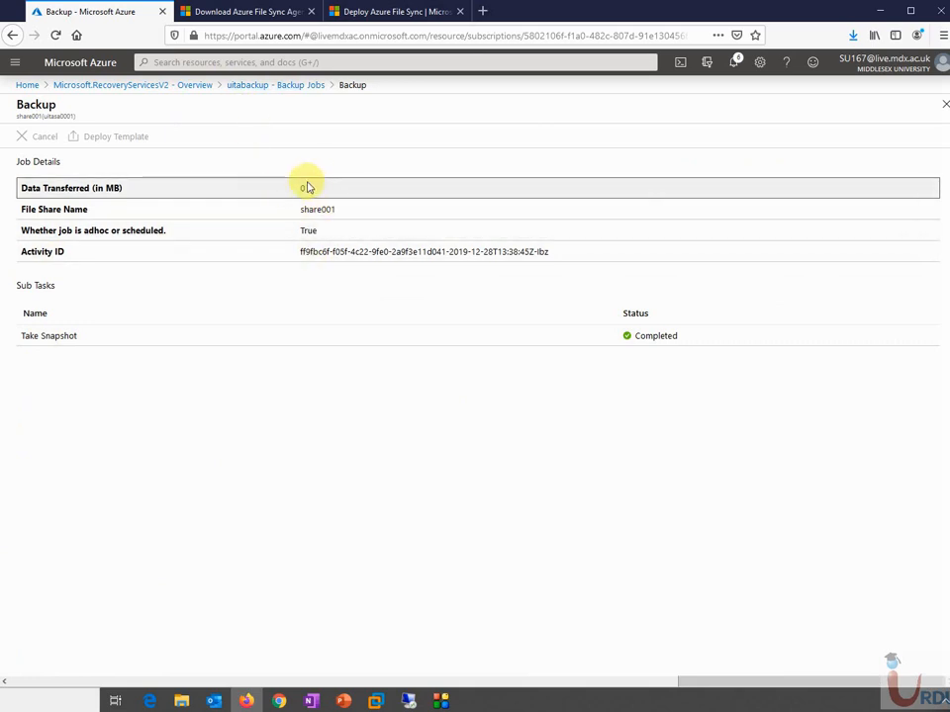
click(280, 85)
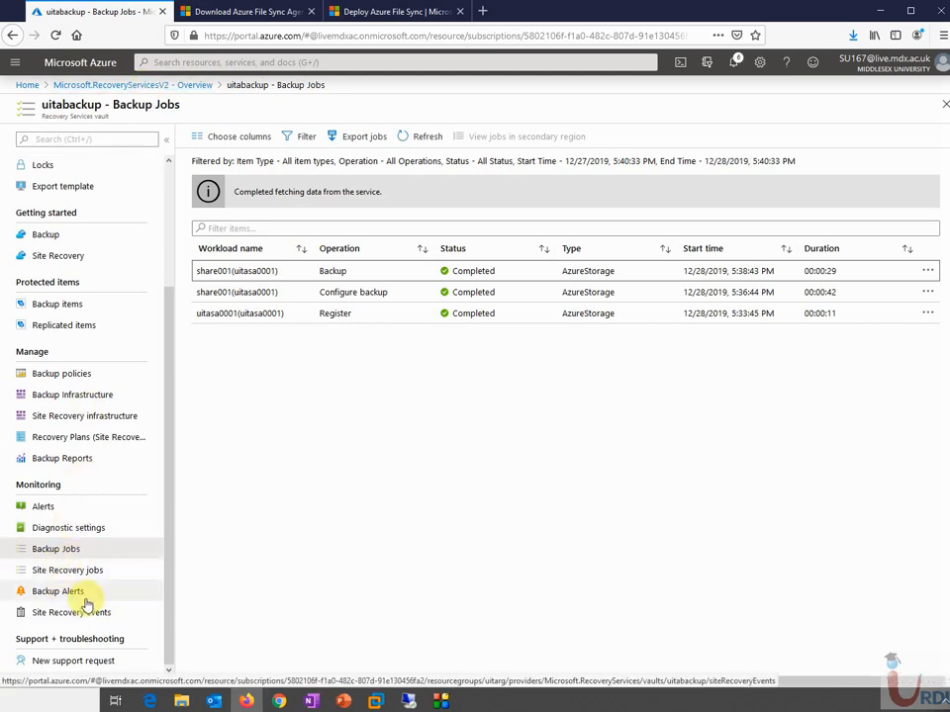
View the vault's Backup Reports instructions and the linked Power BI sign-in page, and return to the portal.
click(88, 471)
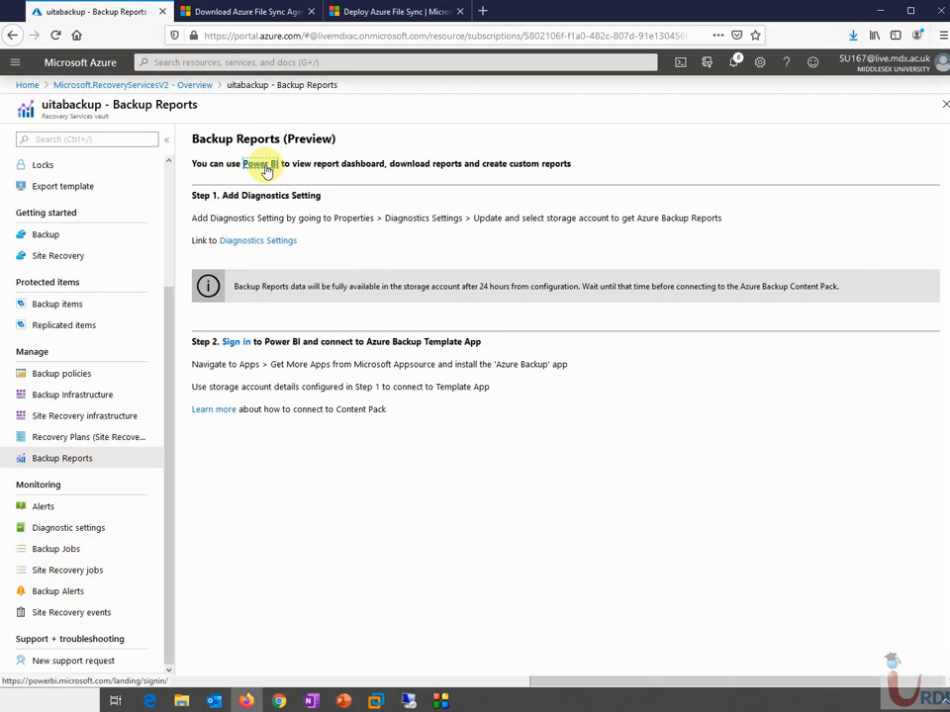
click(263, 167)
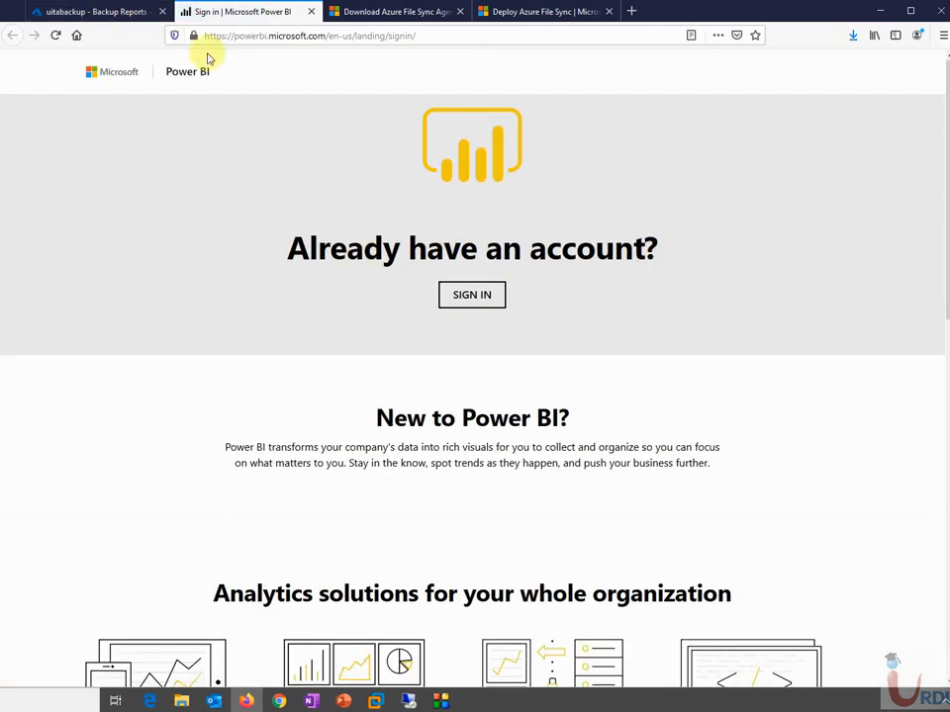
click(95, 14)
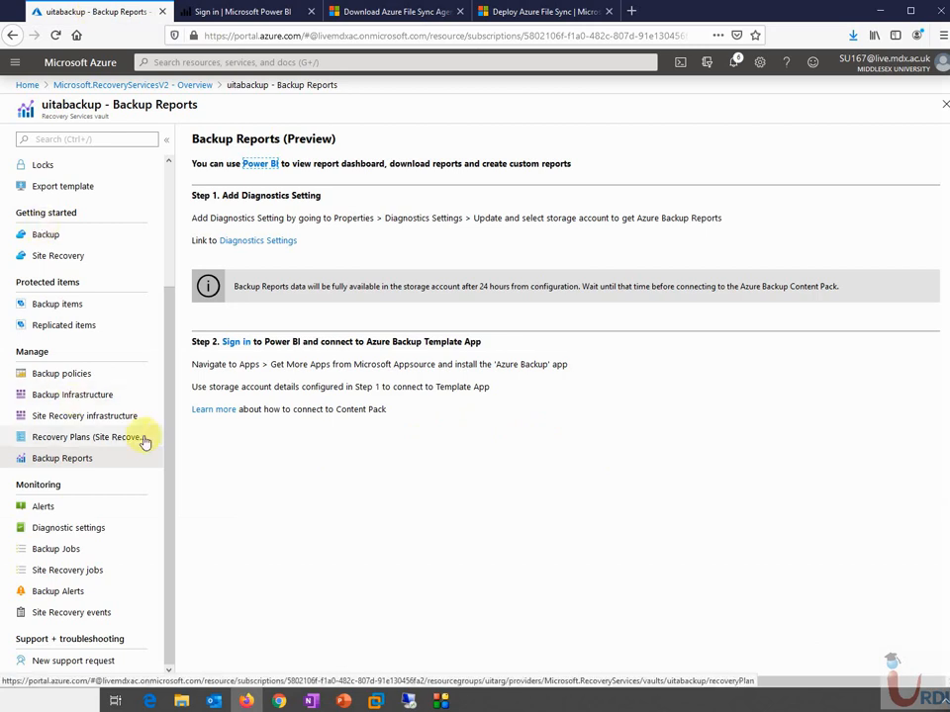
Examine the schedule and retention settings of a new Azure Virtual Machine backup policy, and return to the portal home without creating it.
click(75, 371)
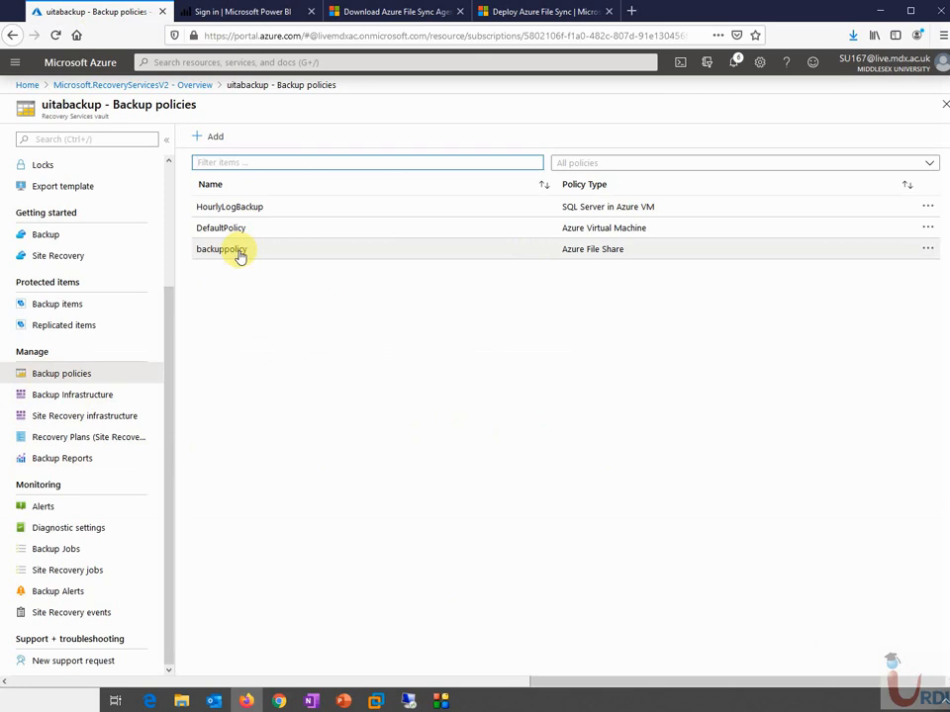
click(207, 137)
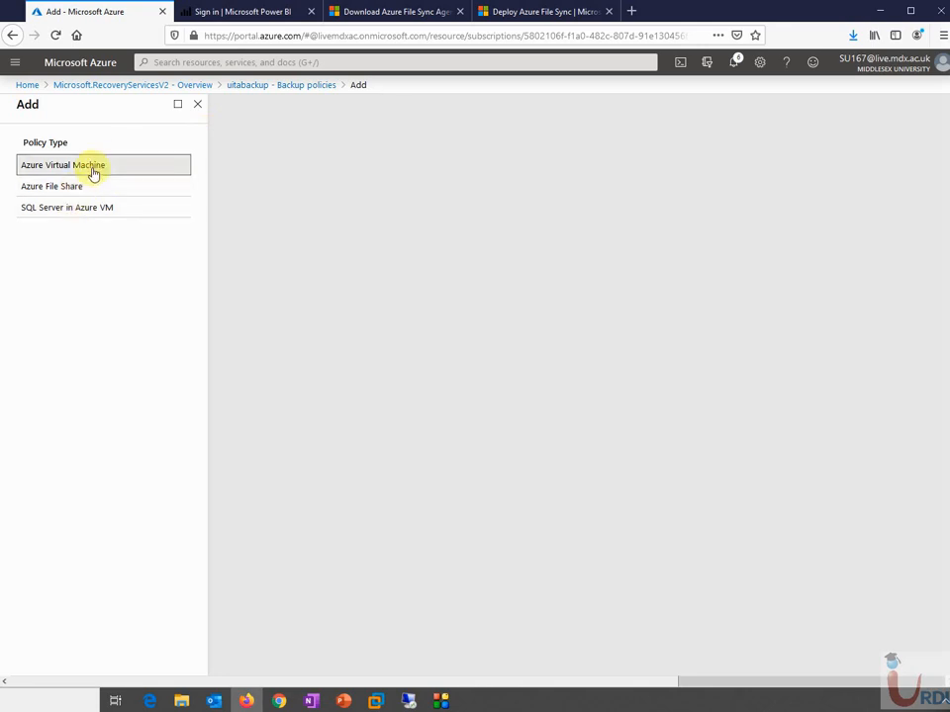
click(92, 172)
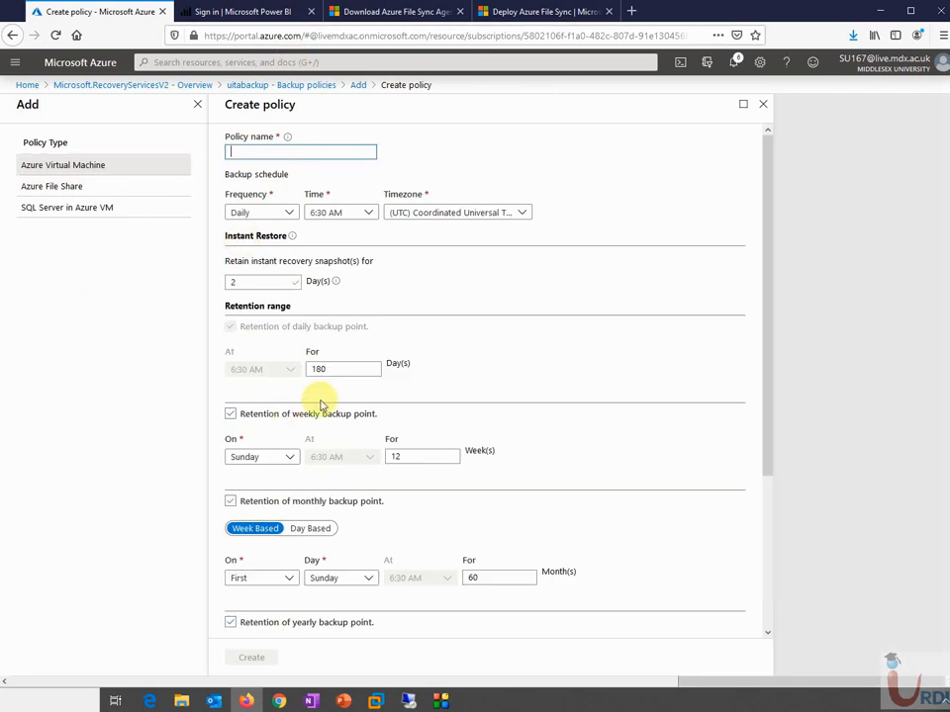
click(767, 258)
scroll(740, 427, down, 3)
scroll(687, 536, up, 3)
scroll(737, 460, down, 3)
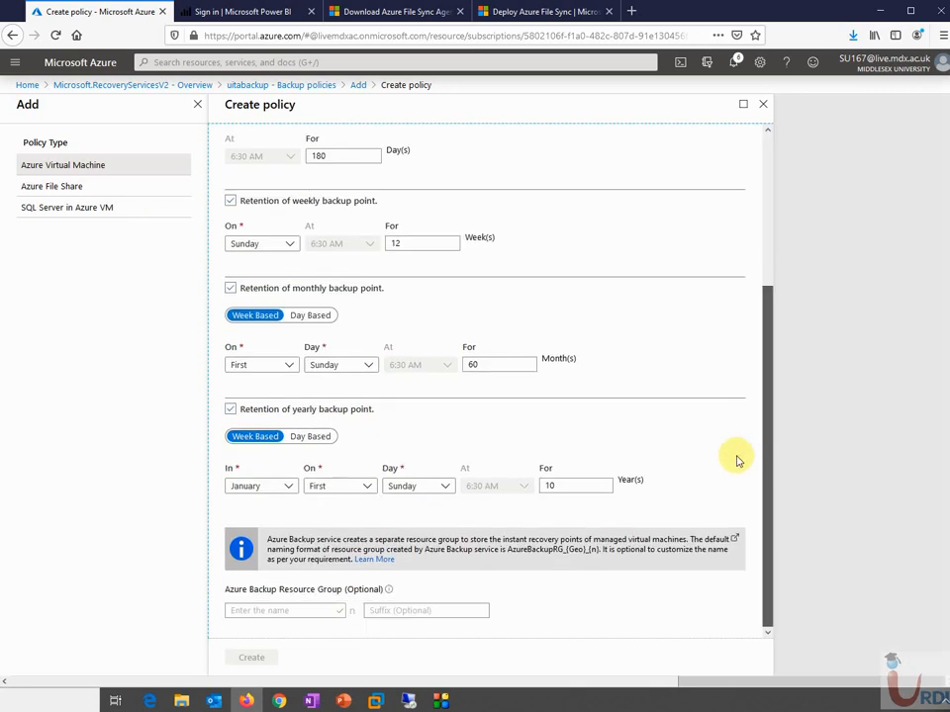
scroll(732, 217, up, 3)
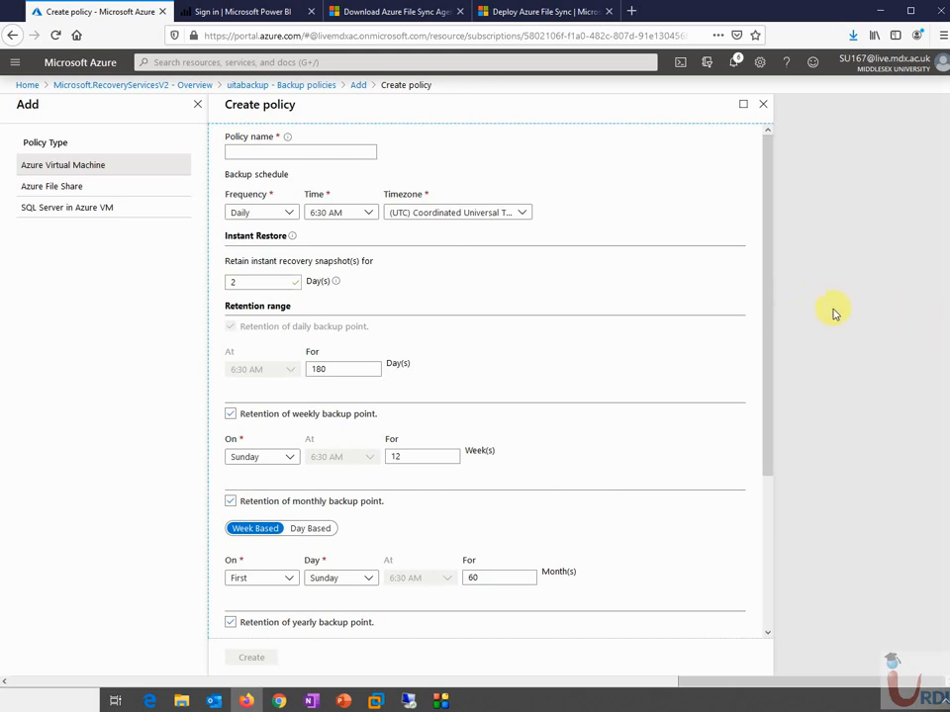
drag(764, 319, 727, 508)
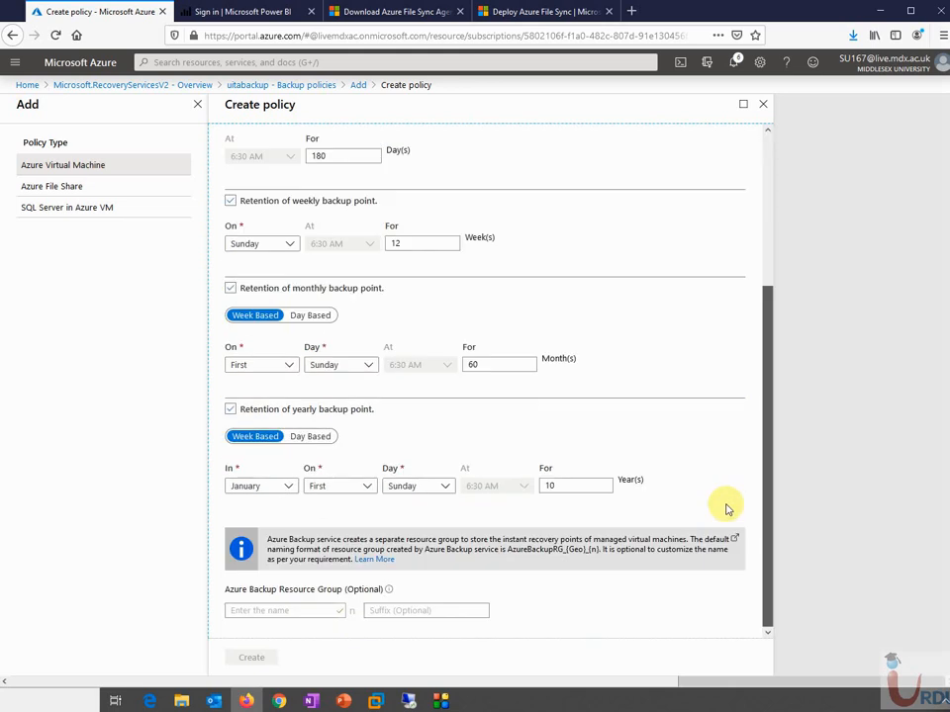
scroll(753, 217, up, 5)
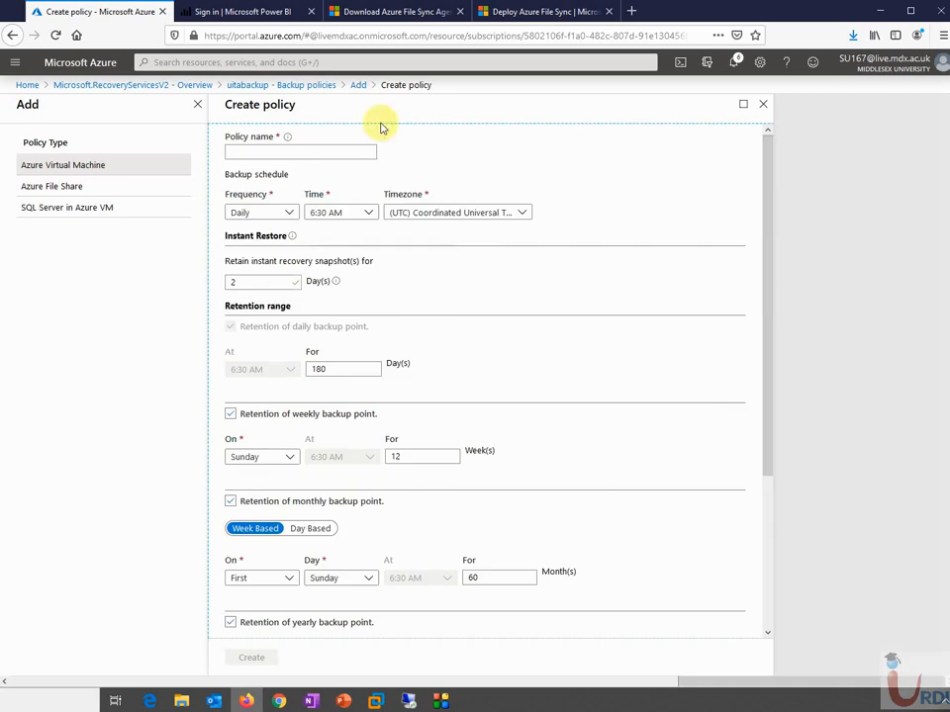
click(30, 86)
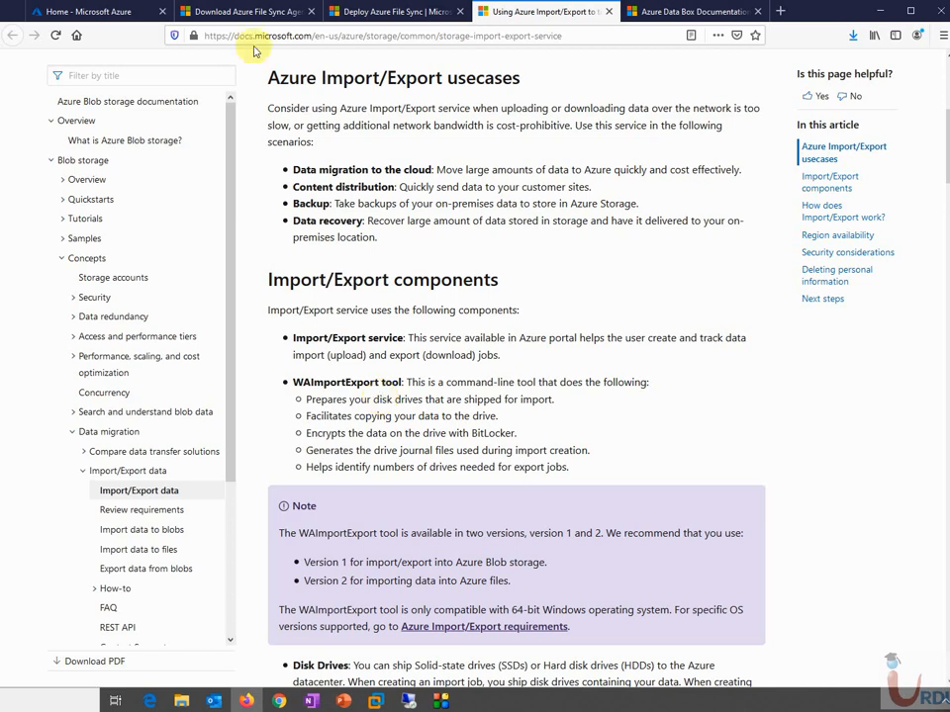
Return to the Azure portal, search all services for "impo" and open Import/export jobs.
click(94, 12)
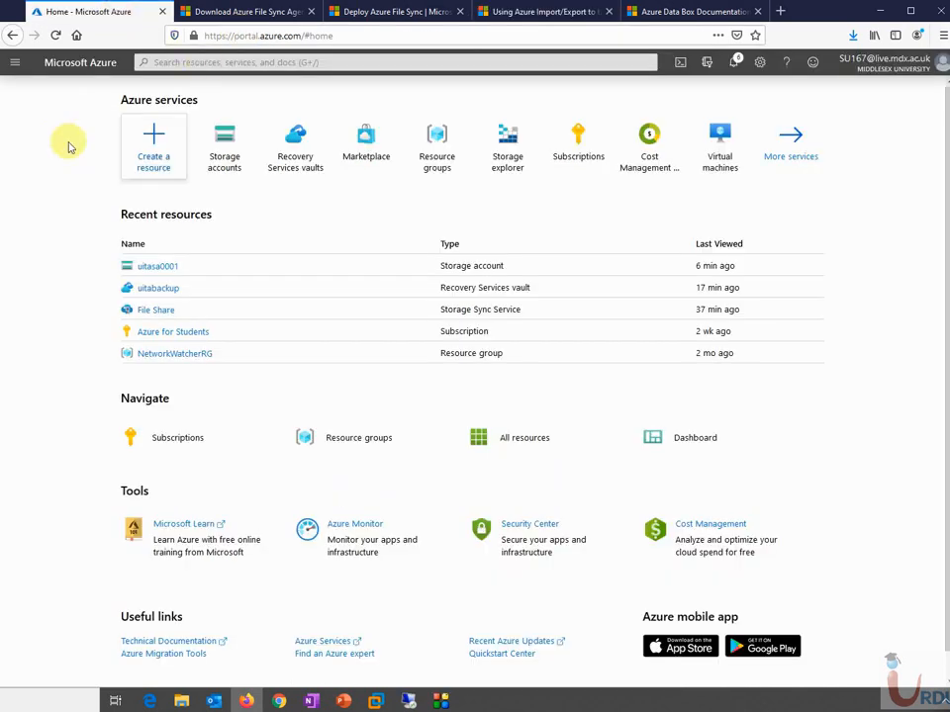
click(15, 65)
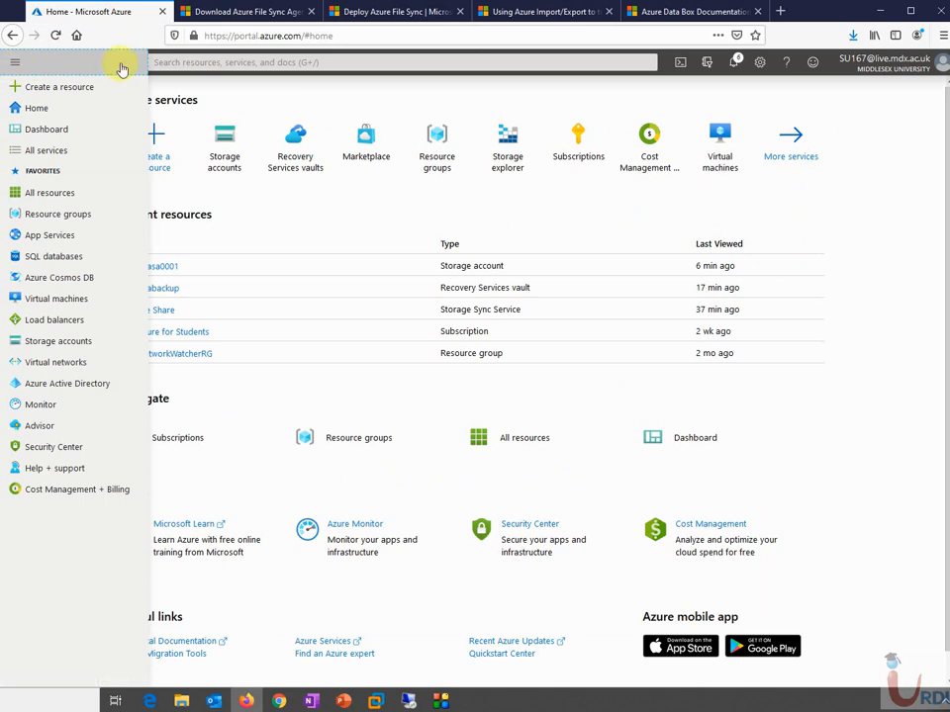
click(56, 154)
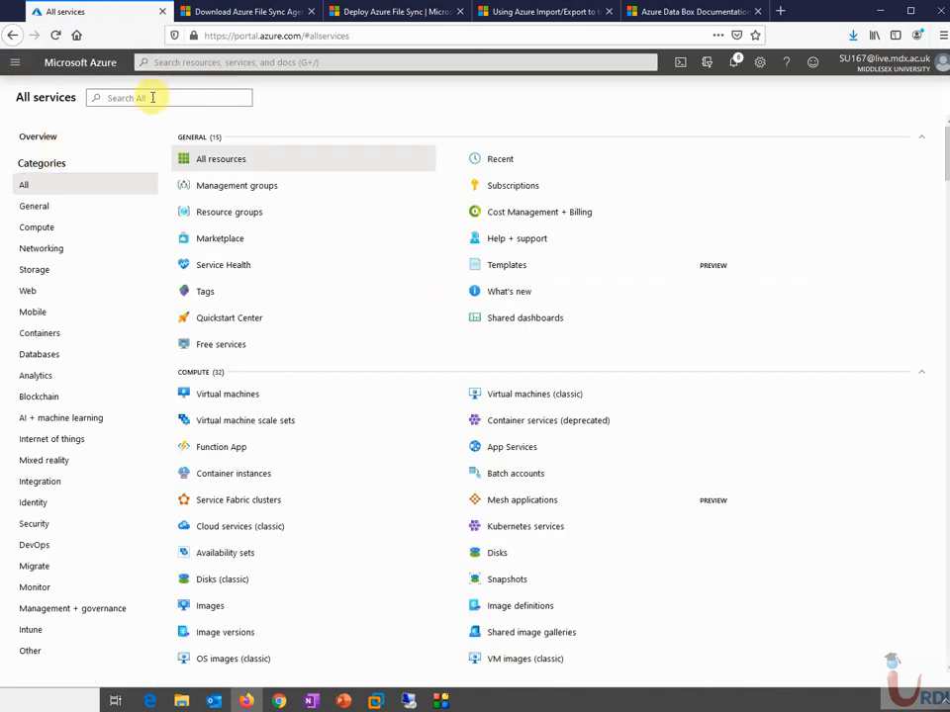
click(152, 97)
text(impo)
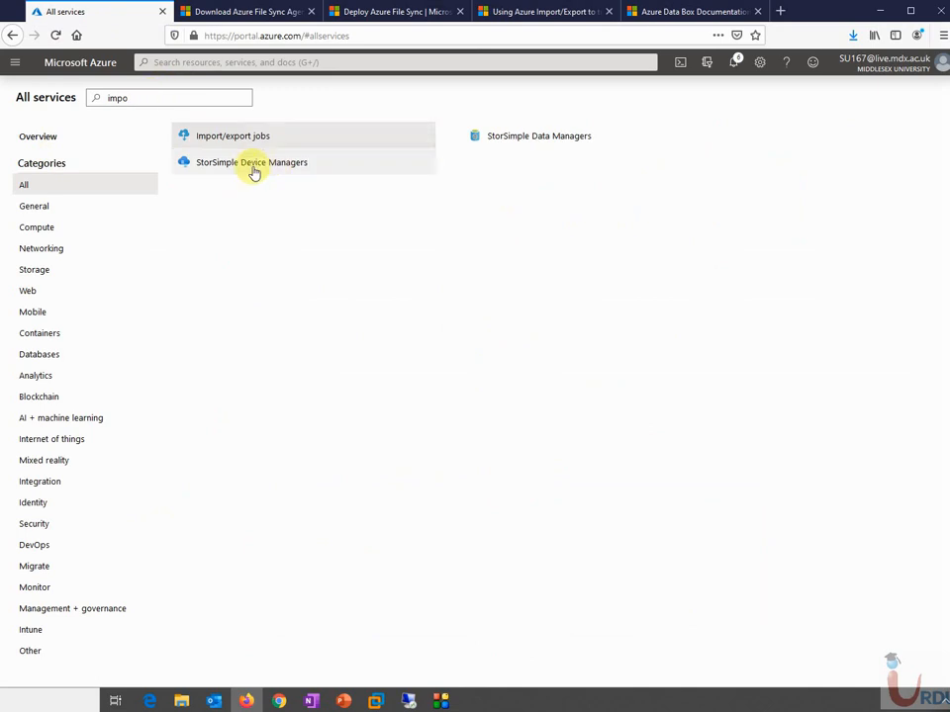
click(263, 132)
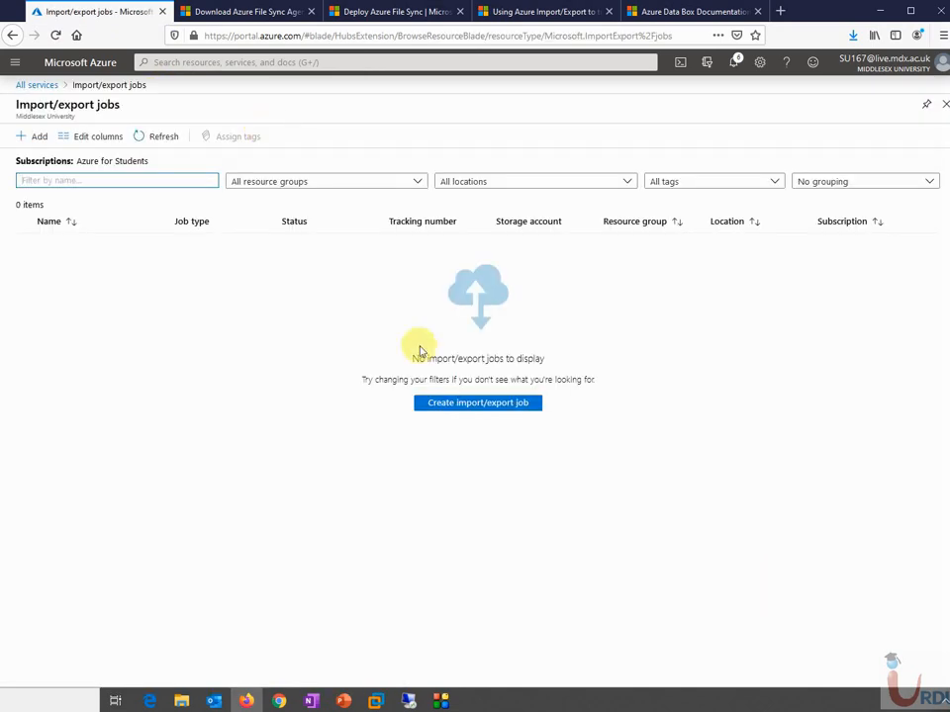
Start an Import into Azure job named import in resource group uitarg and confirm its basics.
click(481, 402)
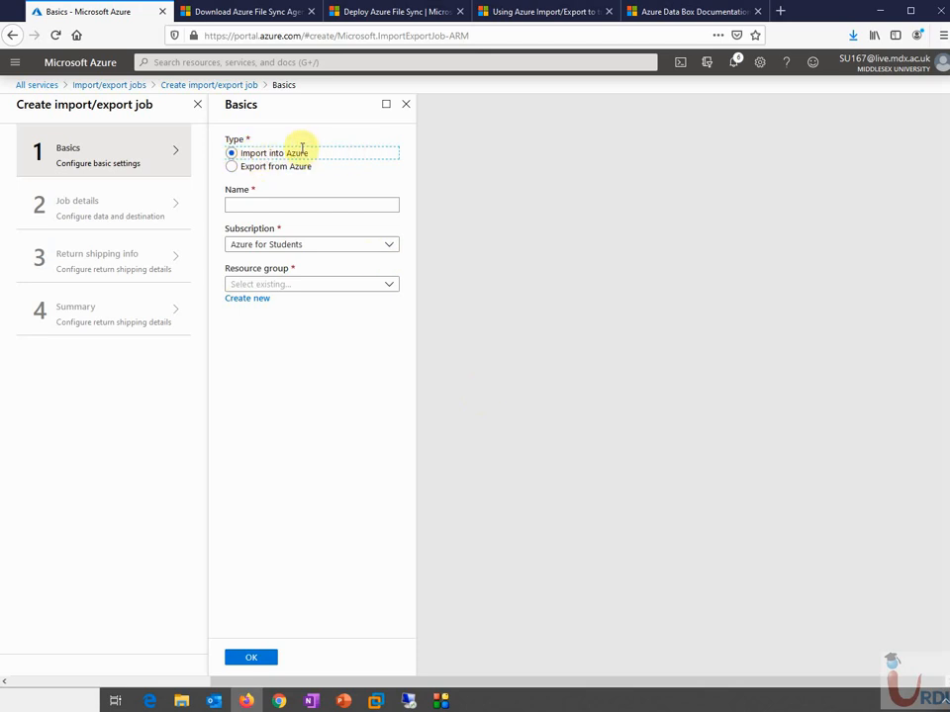
click(369, 206)
text(import)
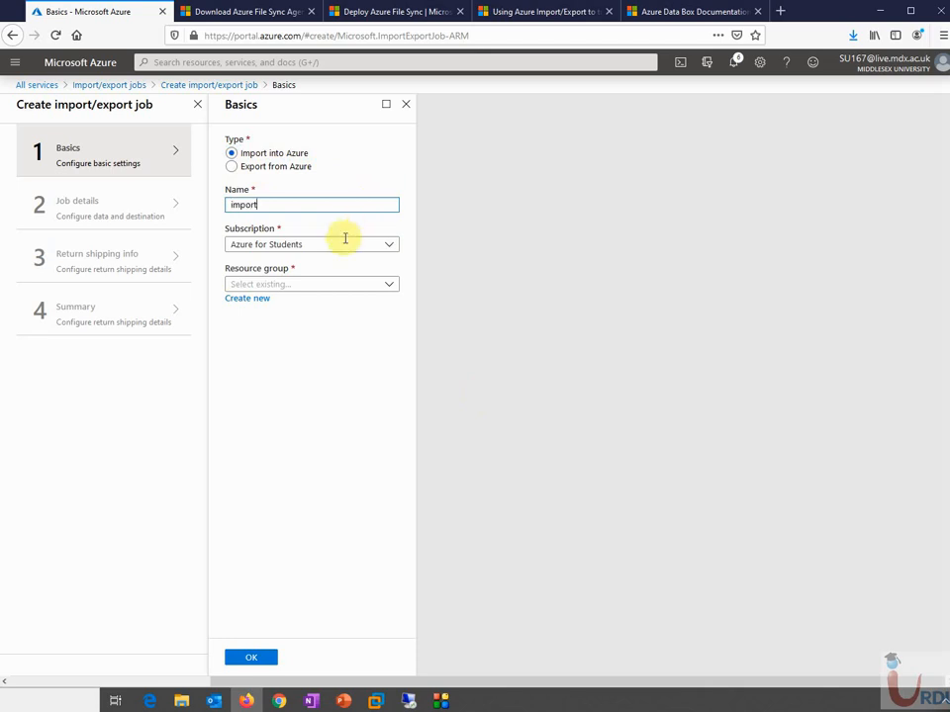
click(318, 282)
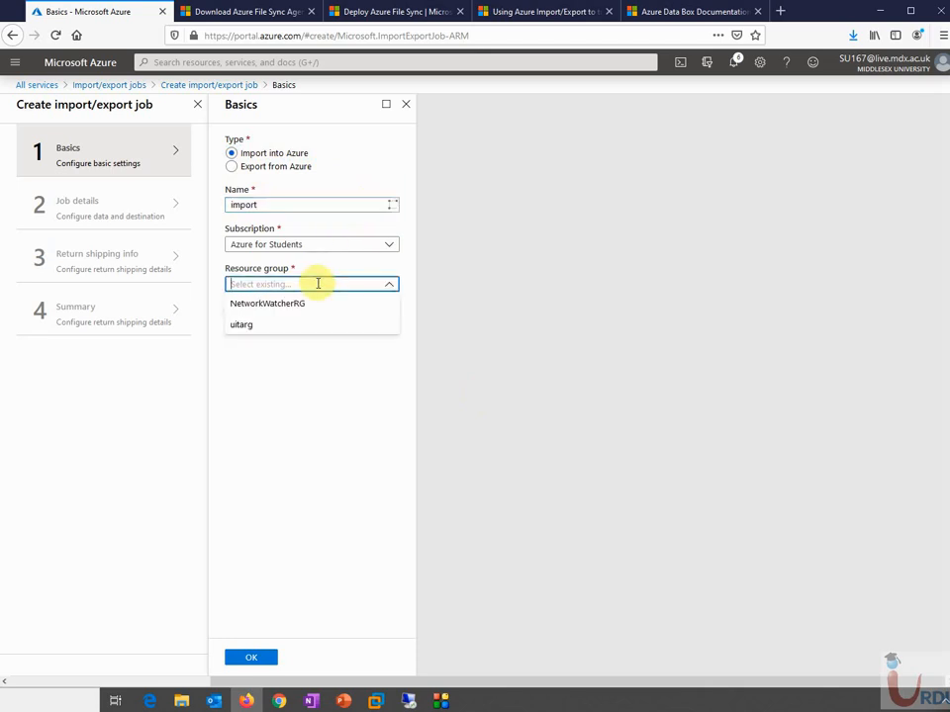
click(286, 323)
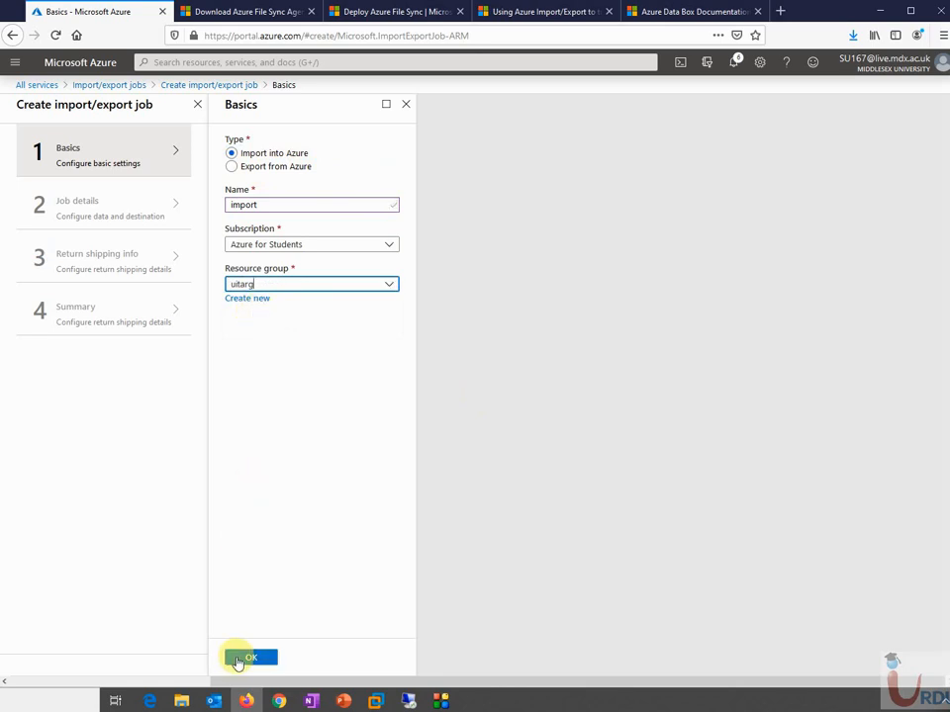
click(239, 659)
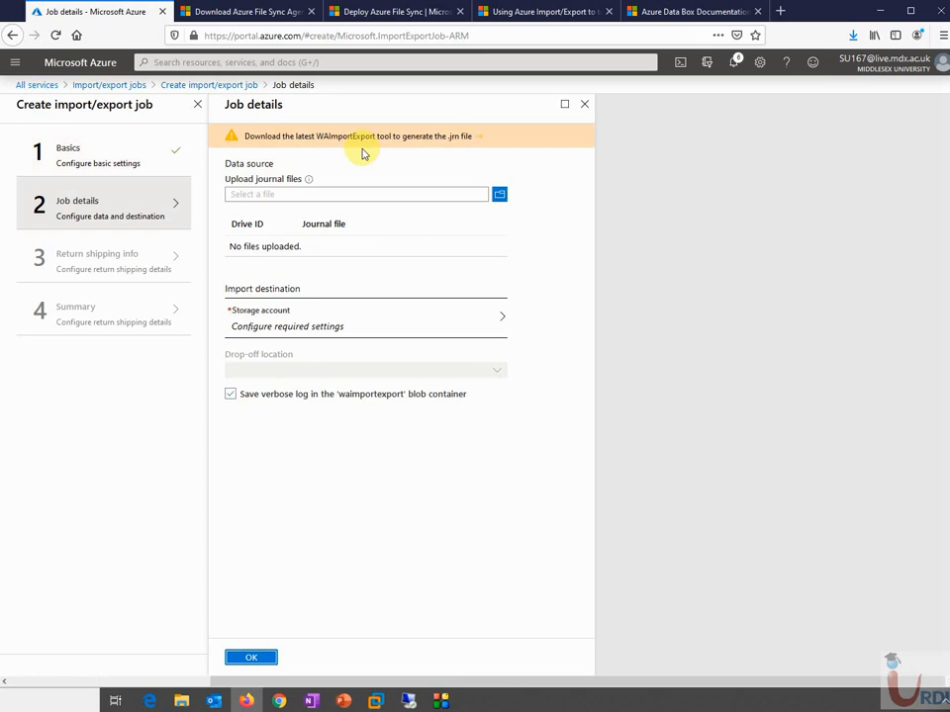
View the journal file upload for the import job without choosing a file, and close the job details.
click(499, 195)
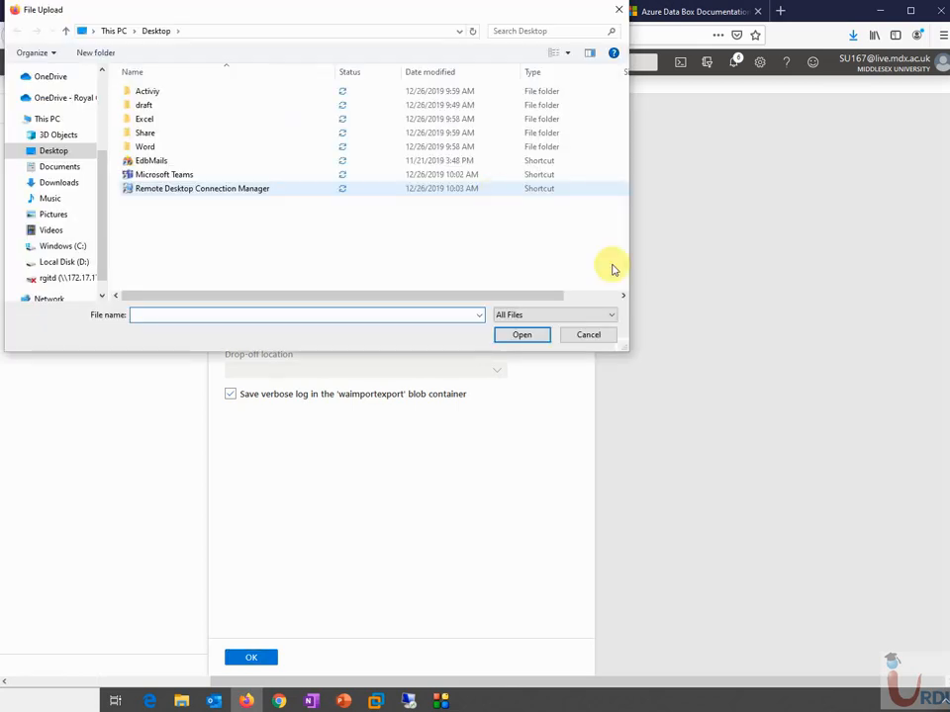
click(590, 335)
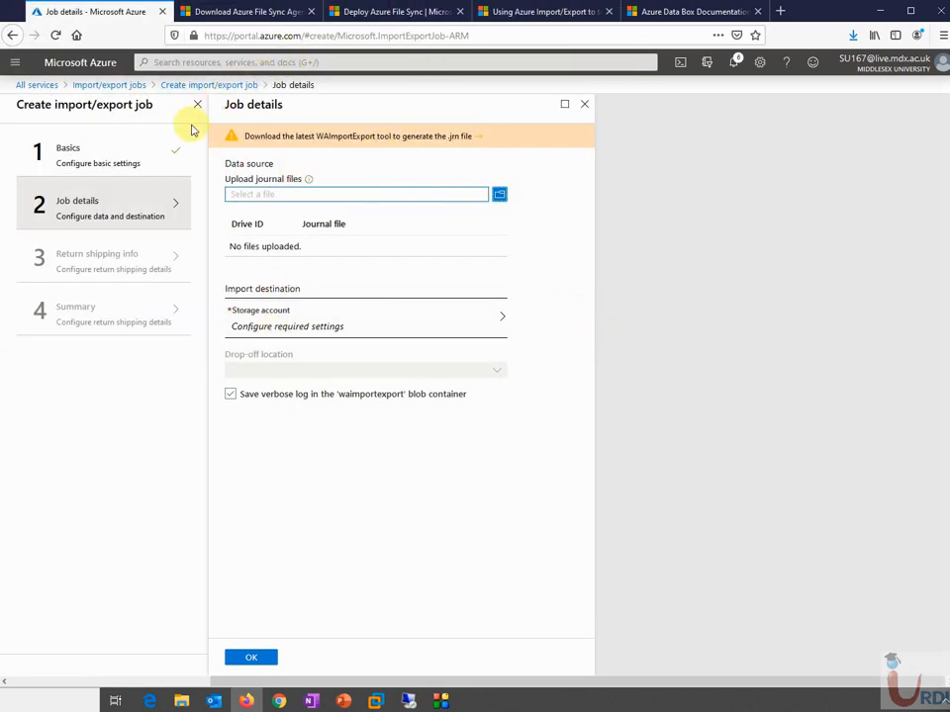
click(583, 104)
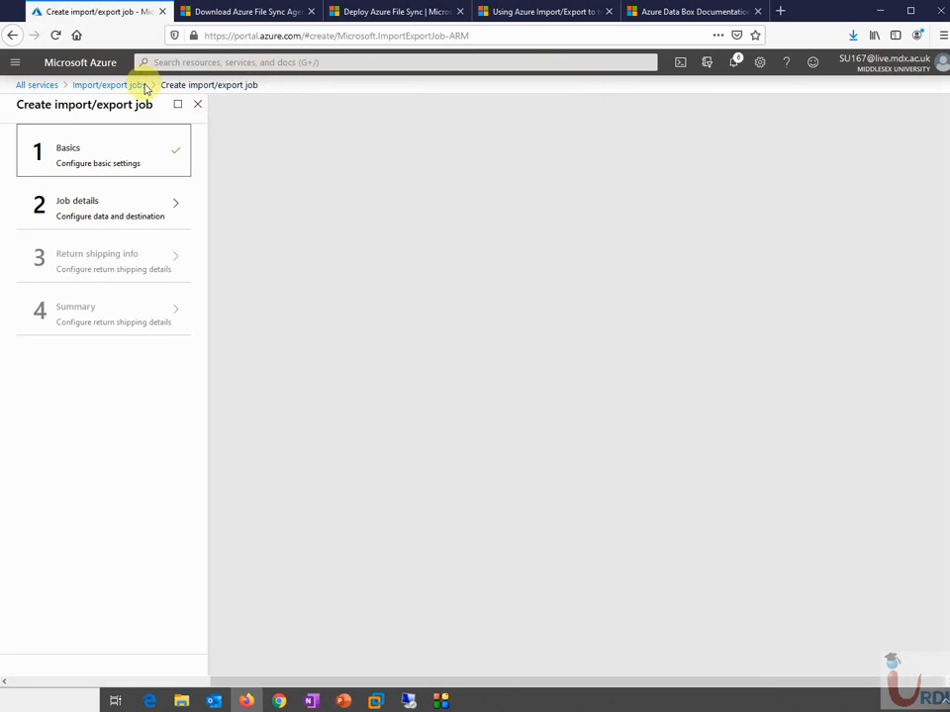
Change the job type to Export from Azure and confirm the basics.
click(69, 163)
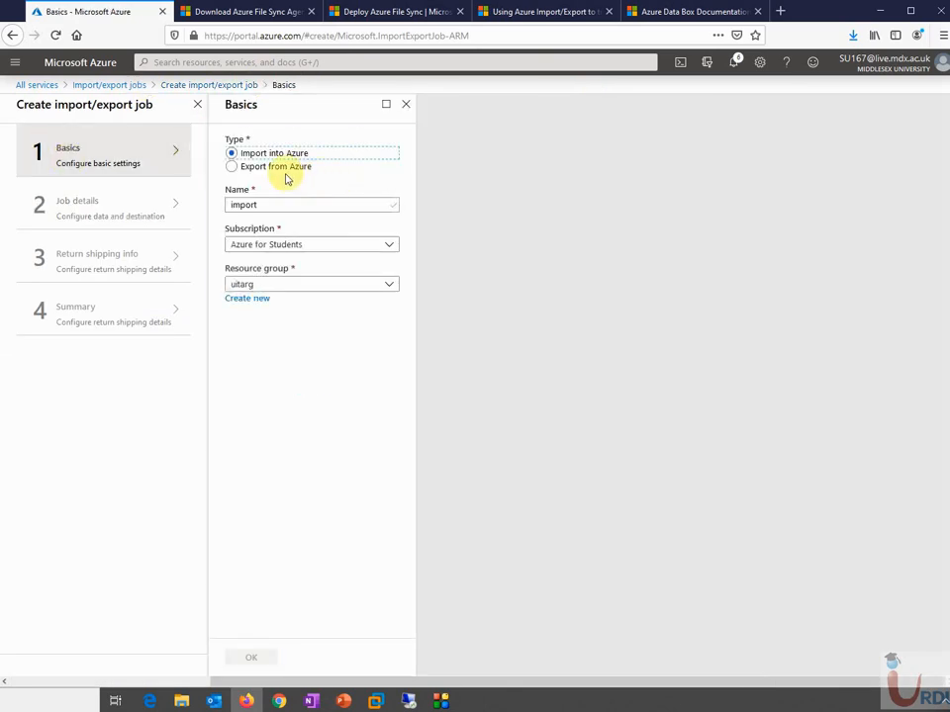
click(269, 166)
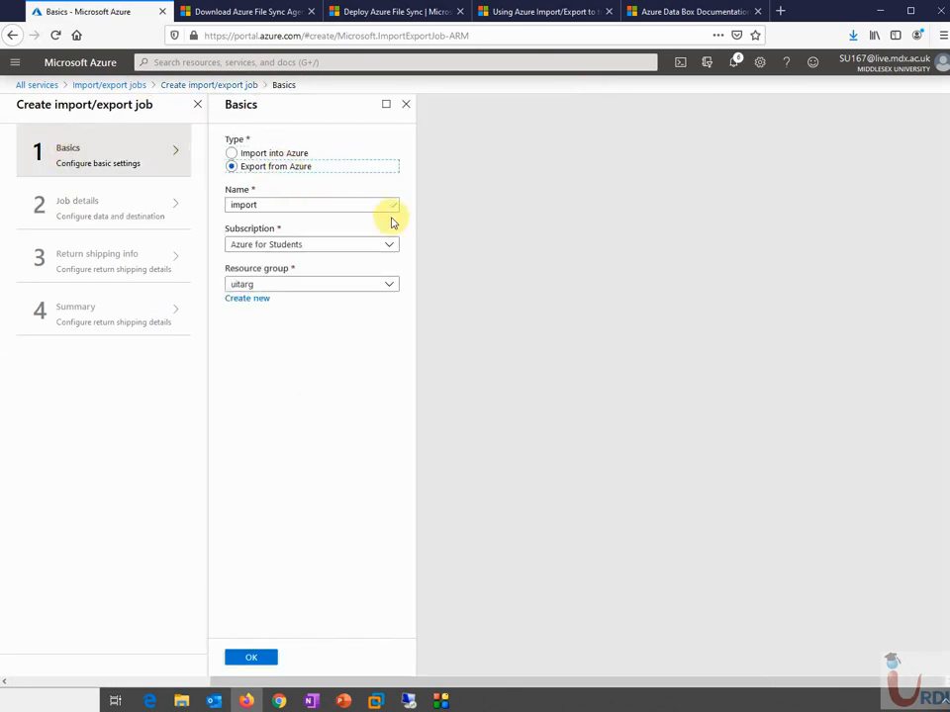
click(250, 659)
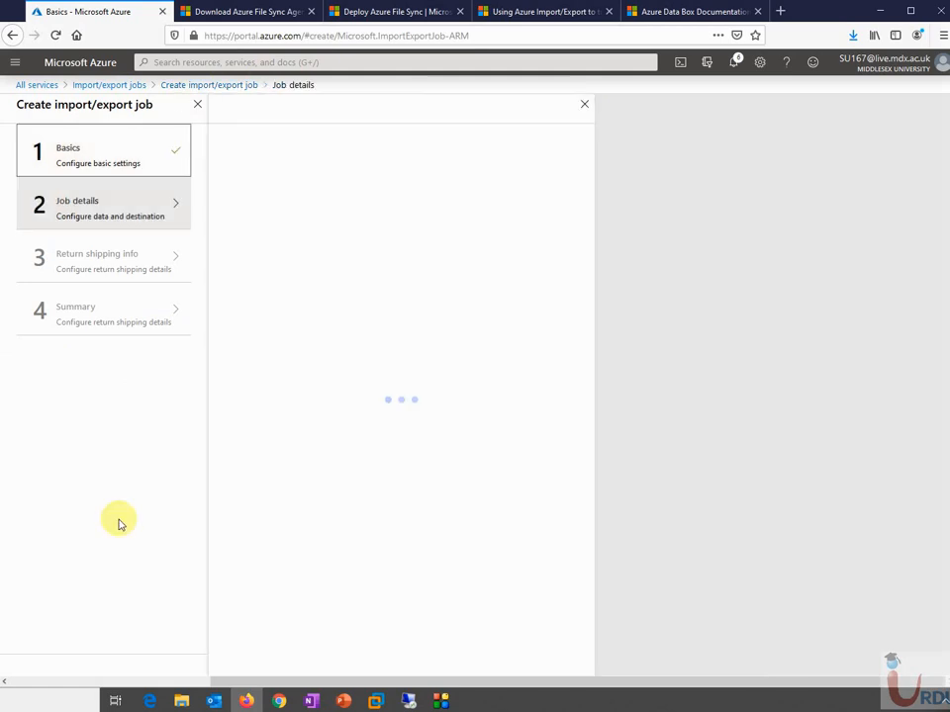
Set uitasa0001 as the export job's source storage account and limit the export to selected containers and blobs.
click(331, 190)
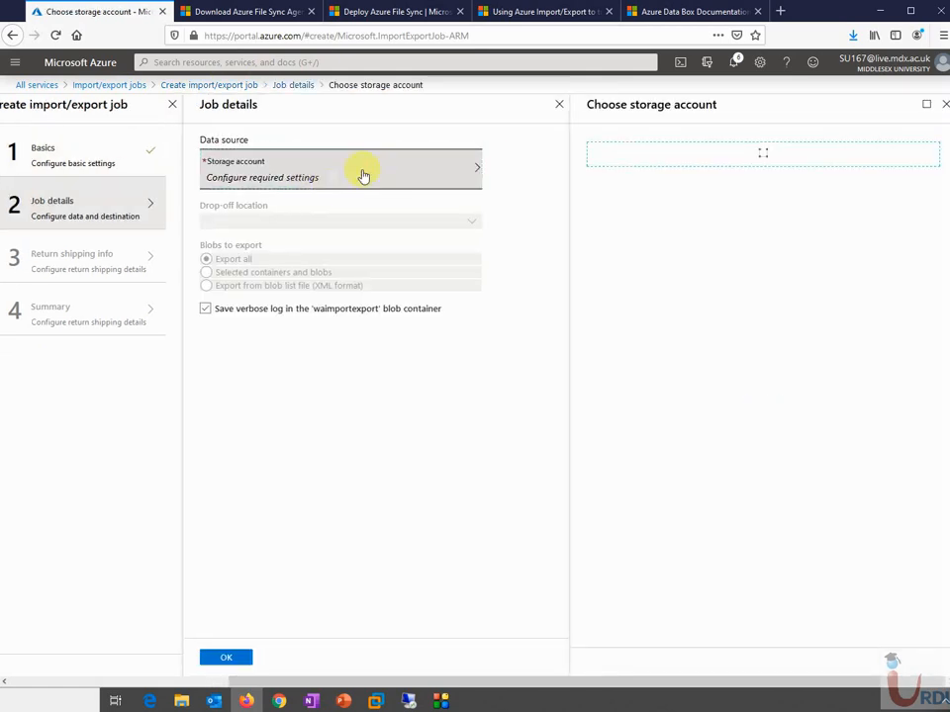
click(673, 221)
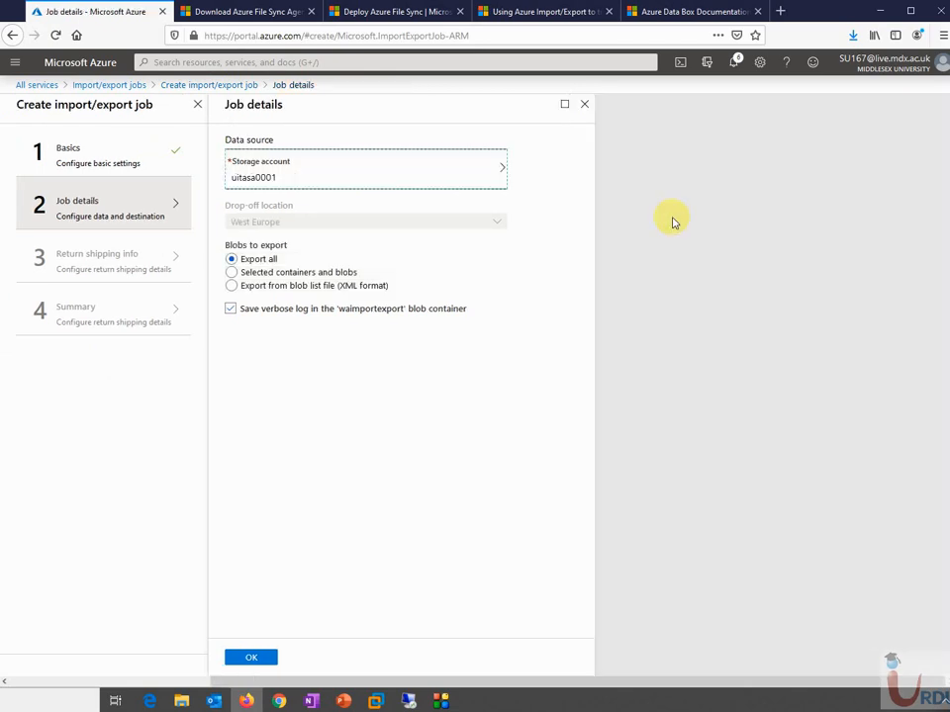
click(236, 271)
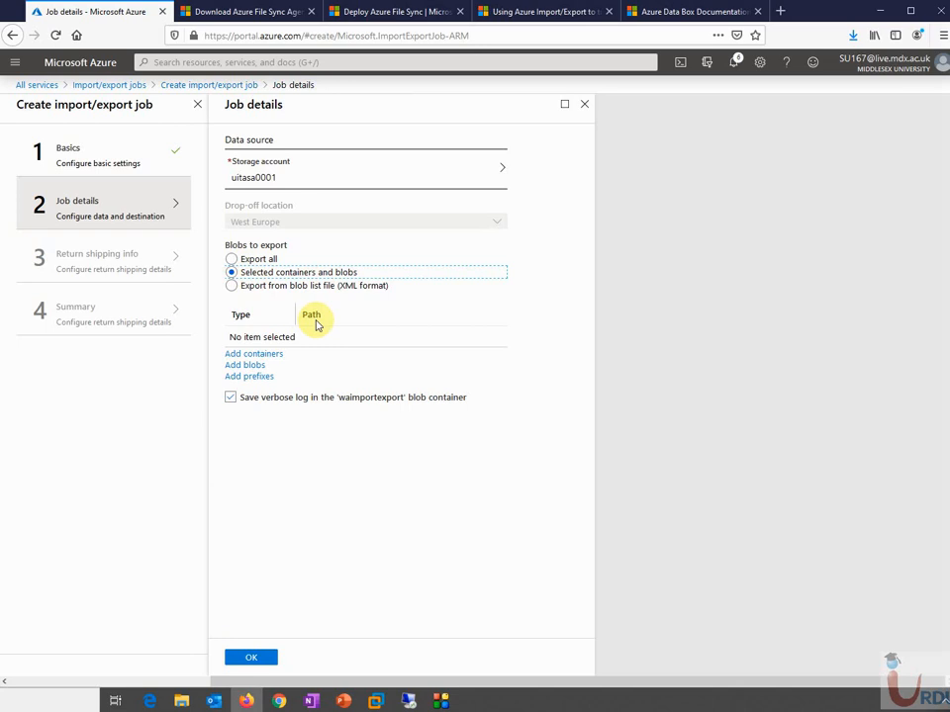
Set the export job to export all blobs and confirm the job details.
click(232, 259)
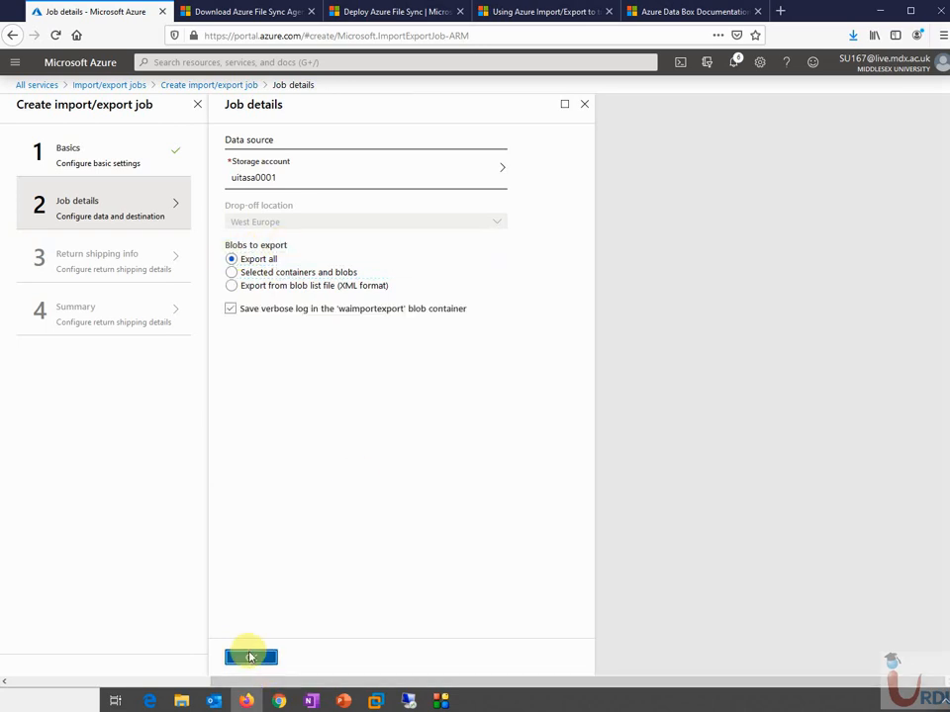
click(252, 657)
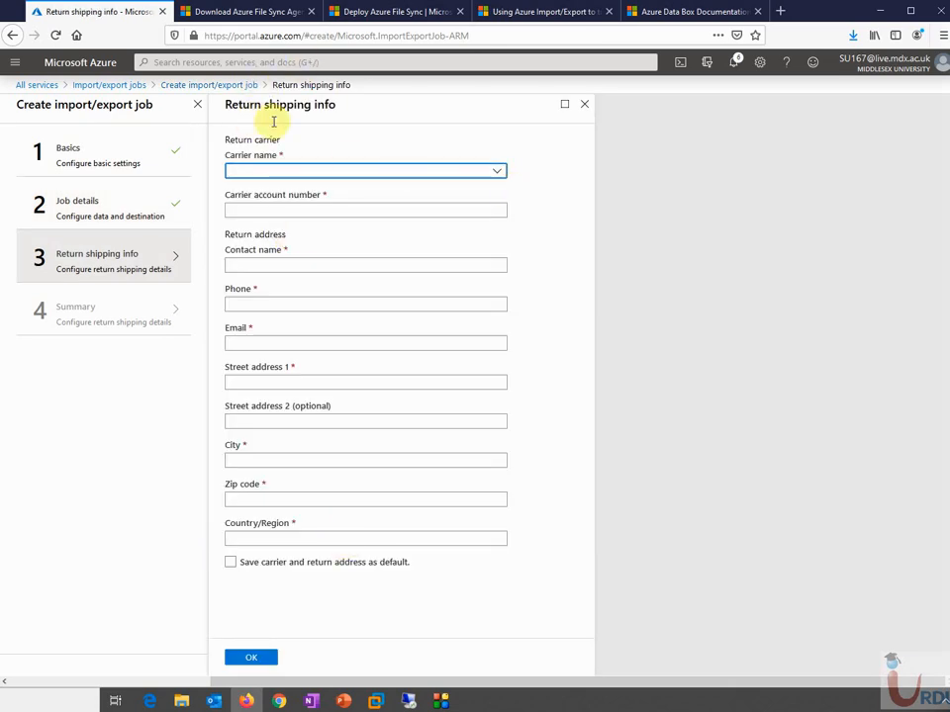
View the available return carriers in the return shipping info and close it without filling in any details.
click(501, 174)
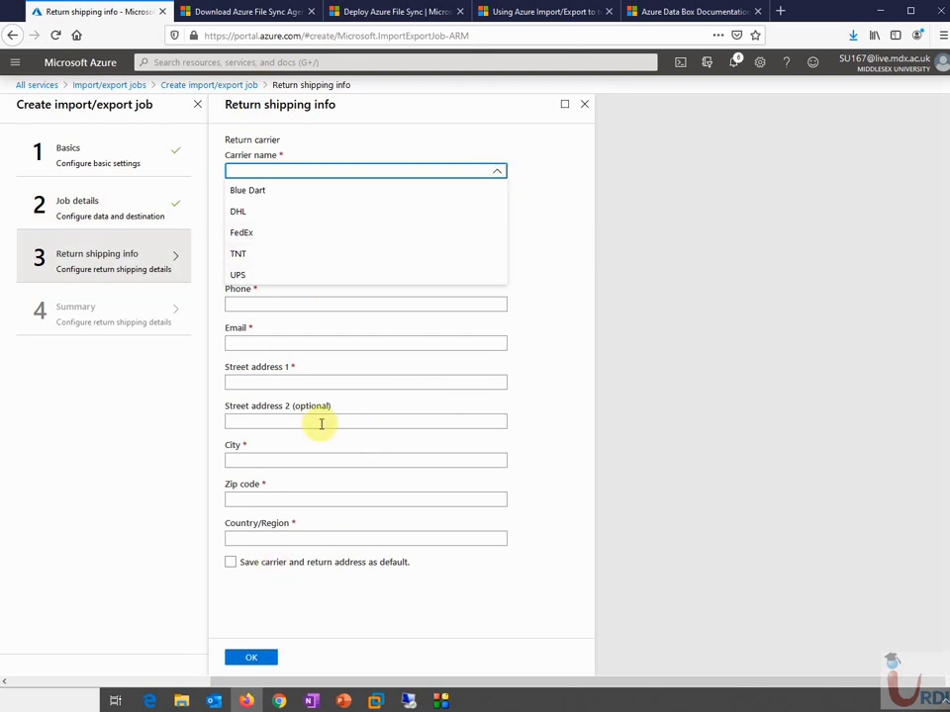
click(434, 588)
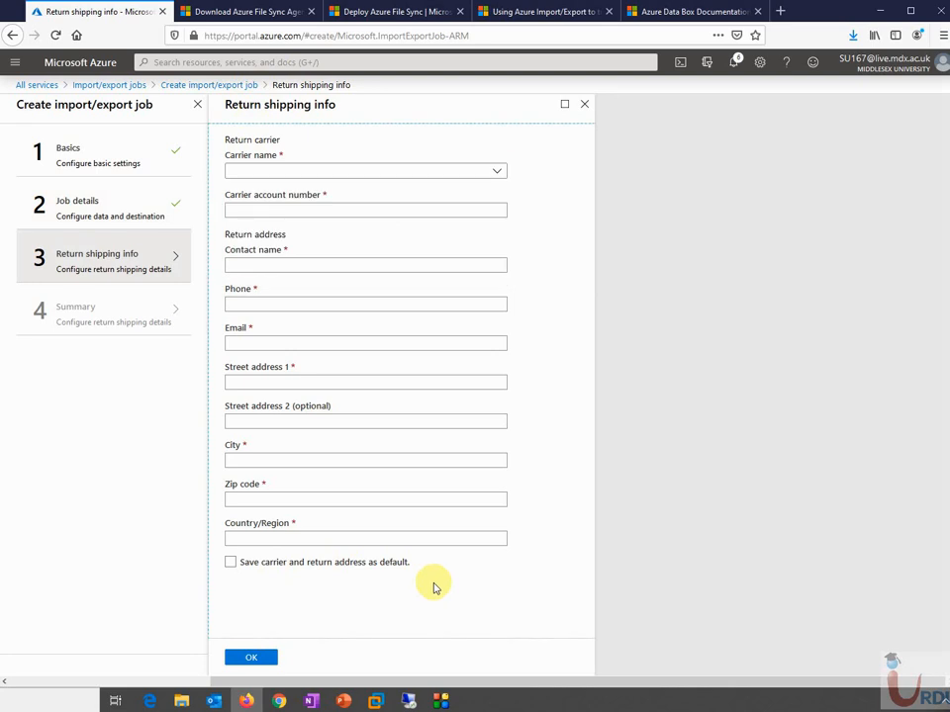
click(585, 104)
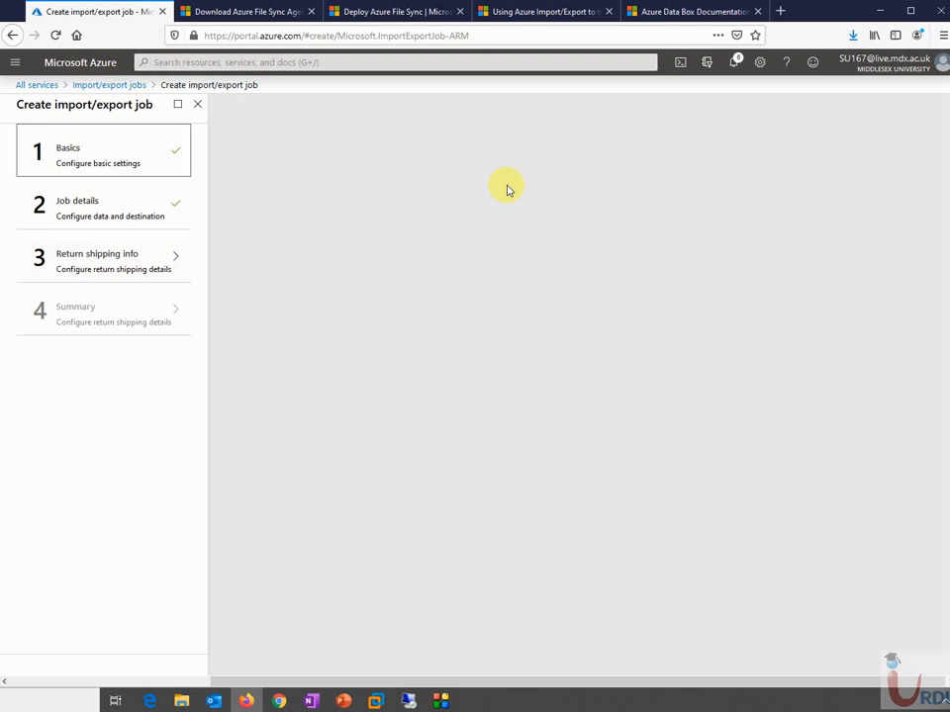
Look through the Data Box Heavy overview in the Azure Data Box documentation and return to the product family page.
click(664, 8)
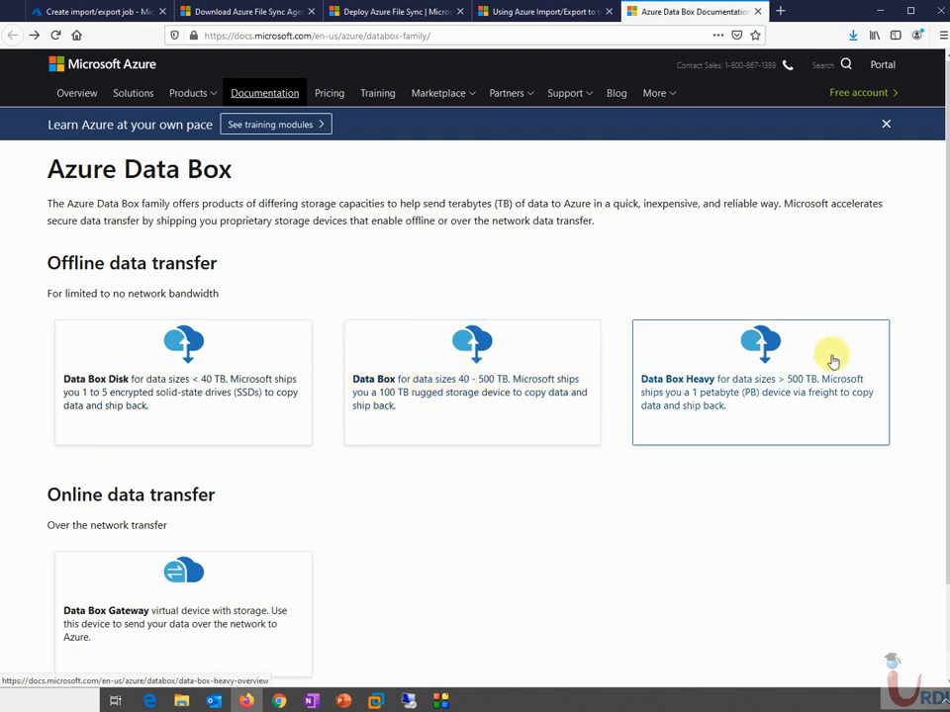
click(672, 448)
scroll(901, 471, down, 10)
scroll(875, 570, down, 15)
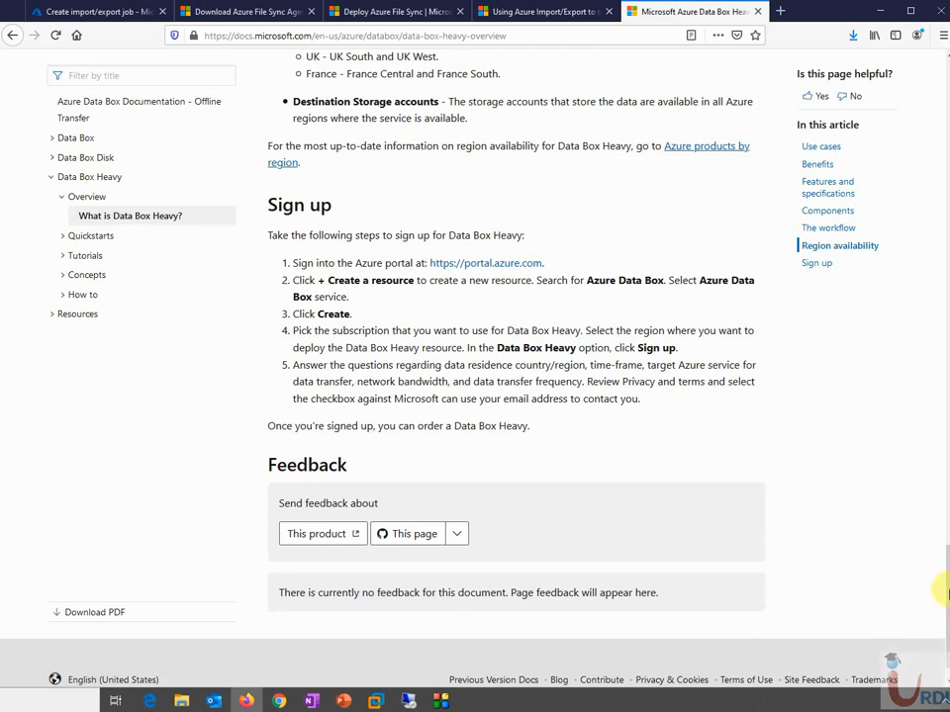
drag(927, 417, 916, 58)
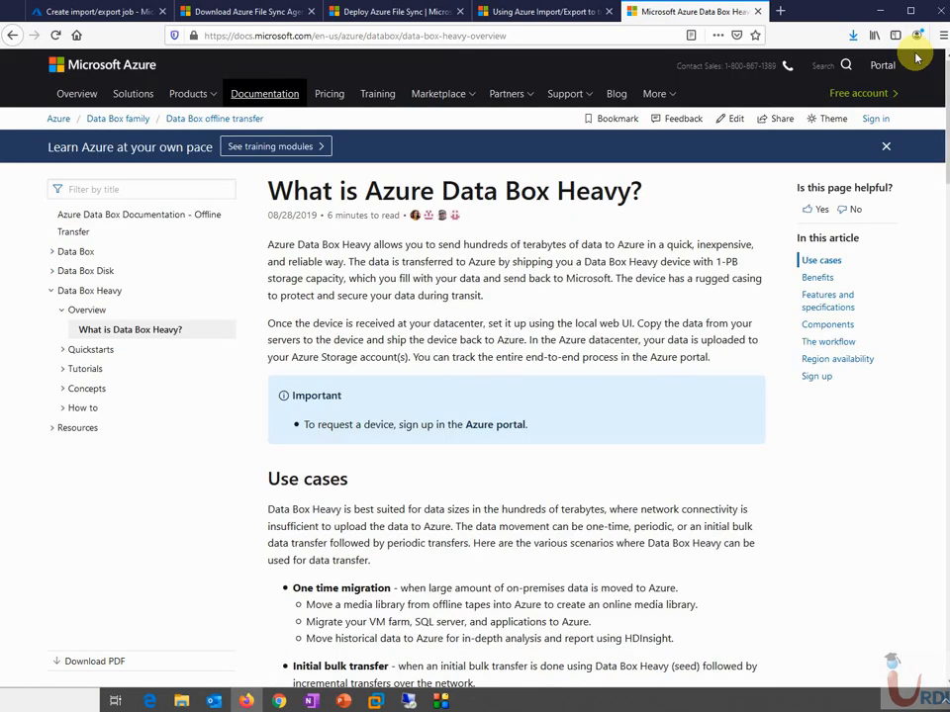
click(12, 36)
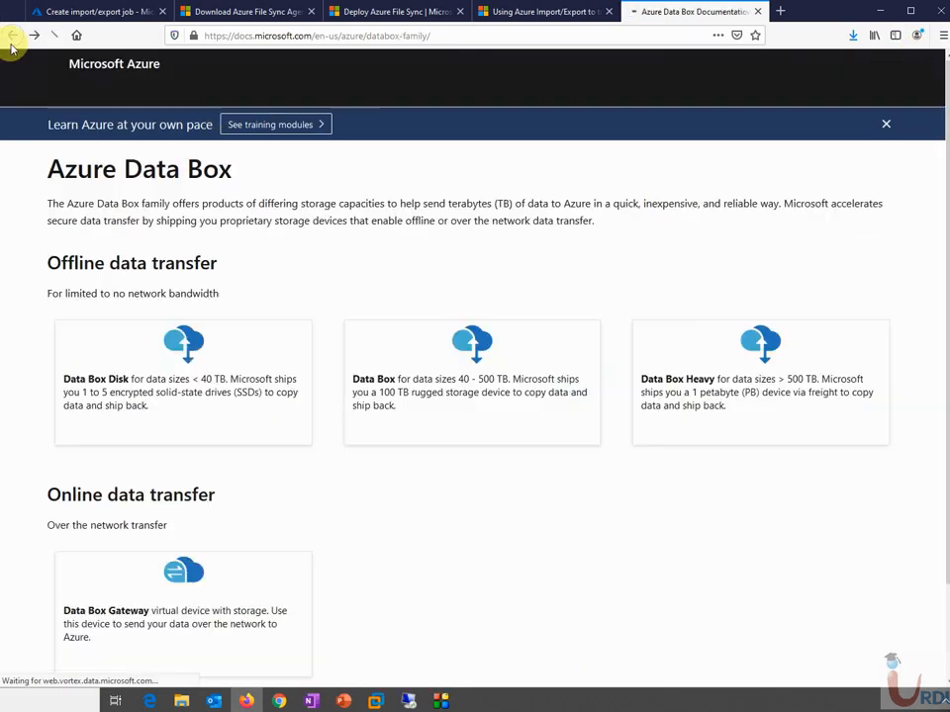
Examine the Data Box Disk overview article, including its use cases, workflow and benefits.
click(139, 364)
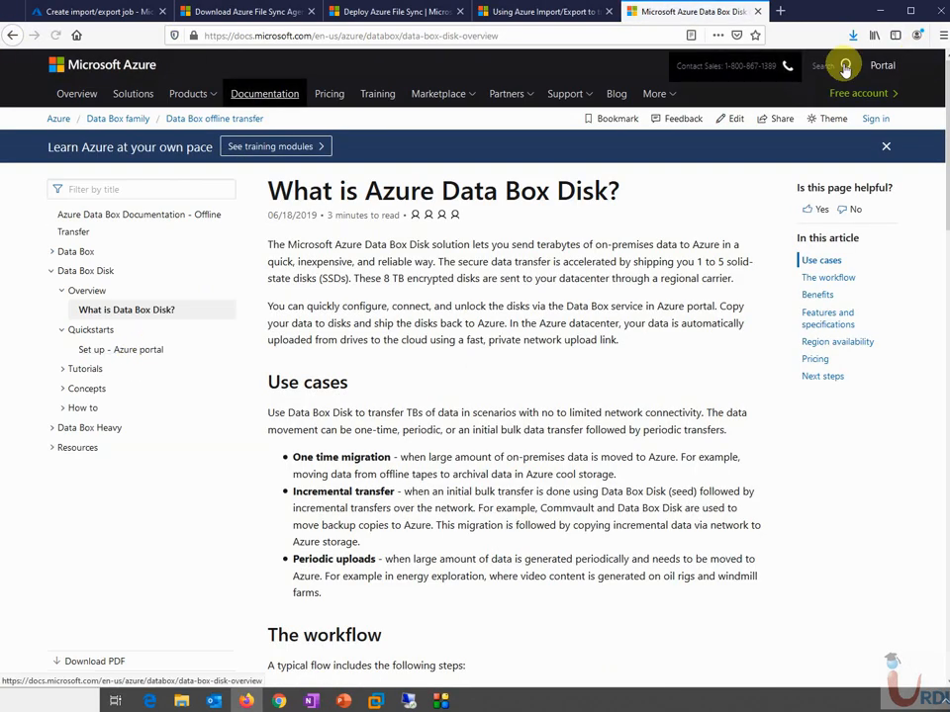
drag(935, 93, 922, 271)
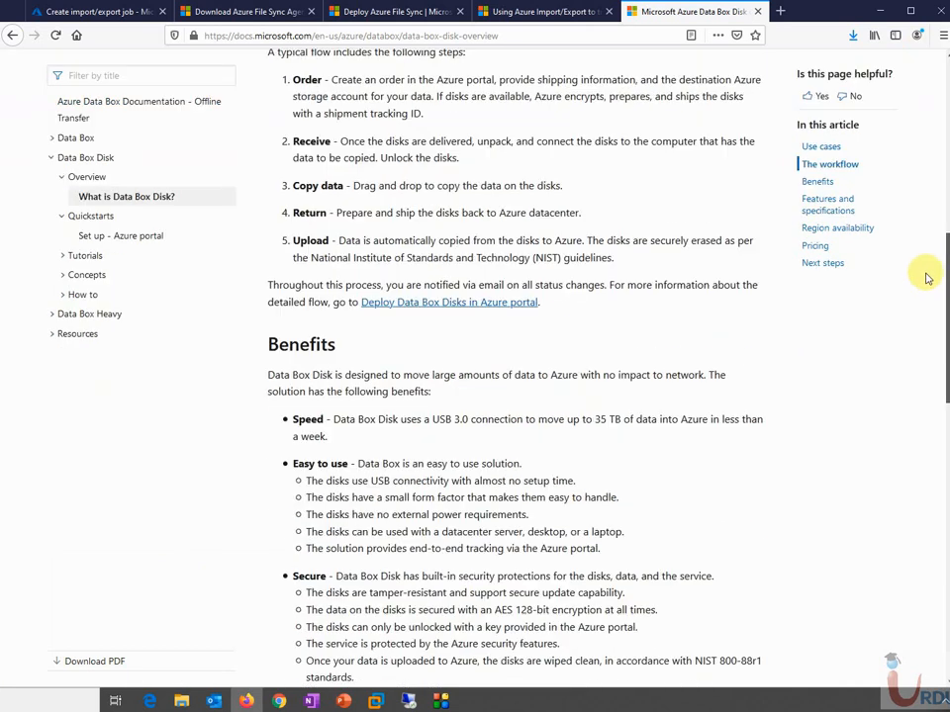
click(11, 36)
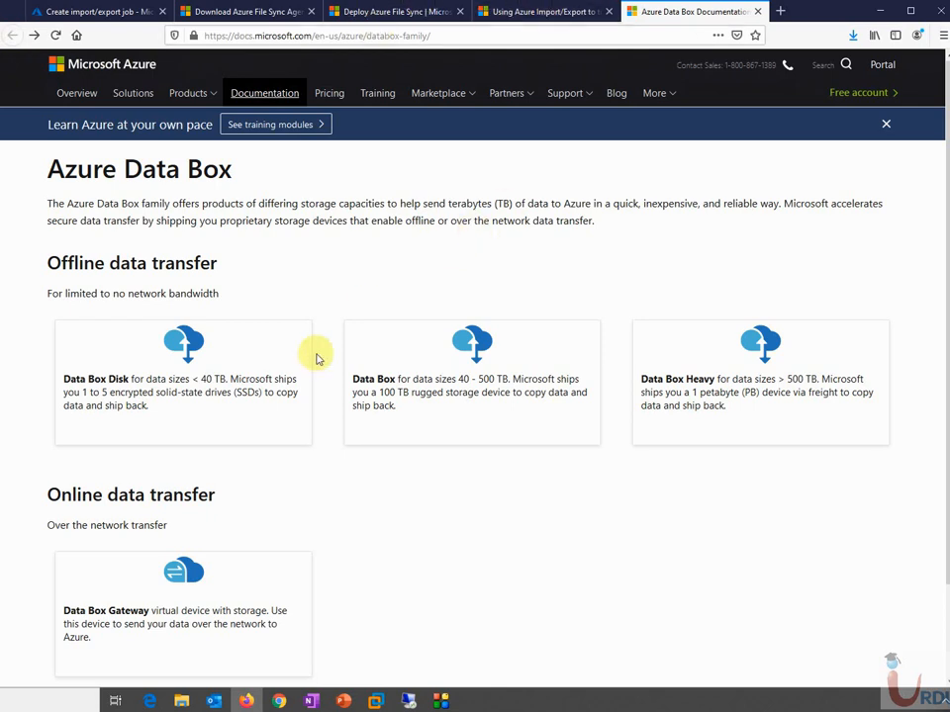
click(281, 380)
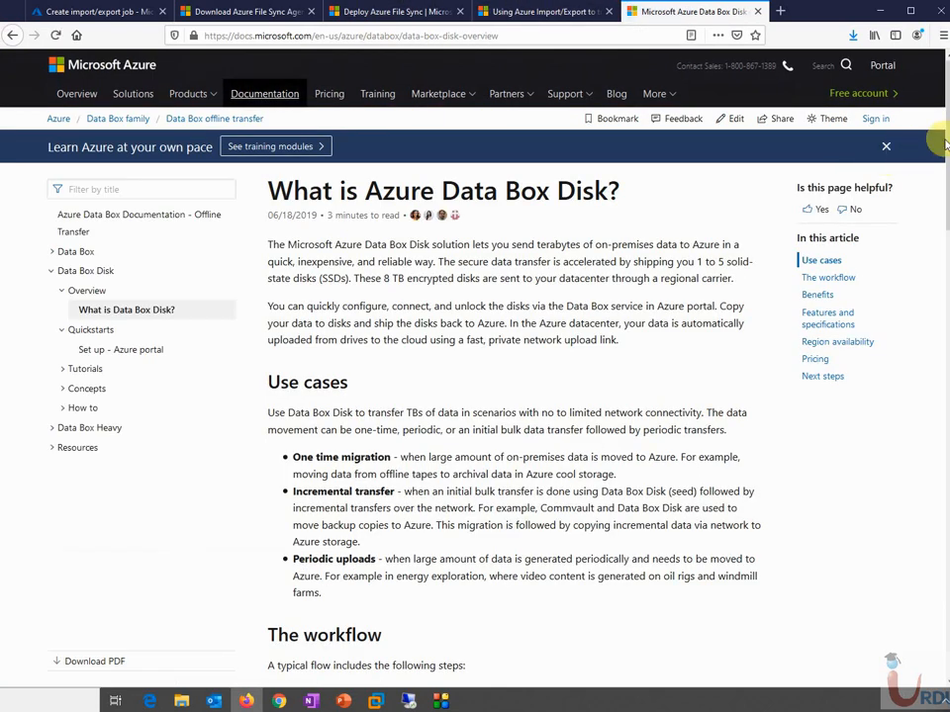
key(ctrl+a)
click(842, 460)
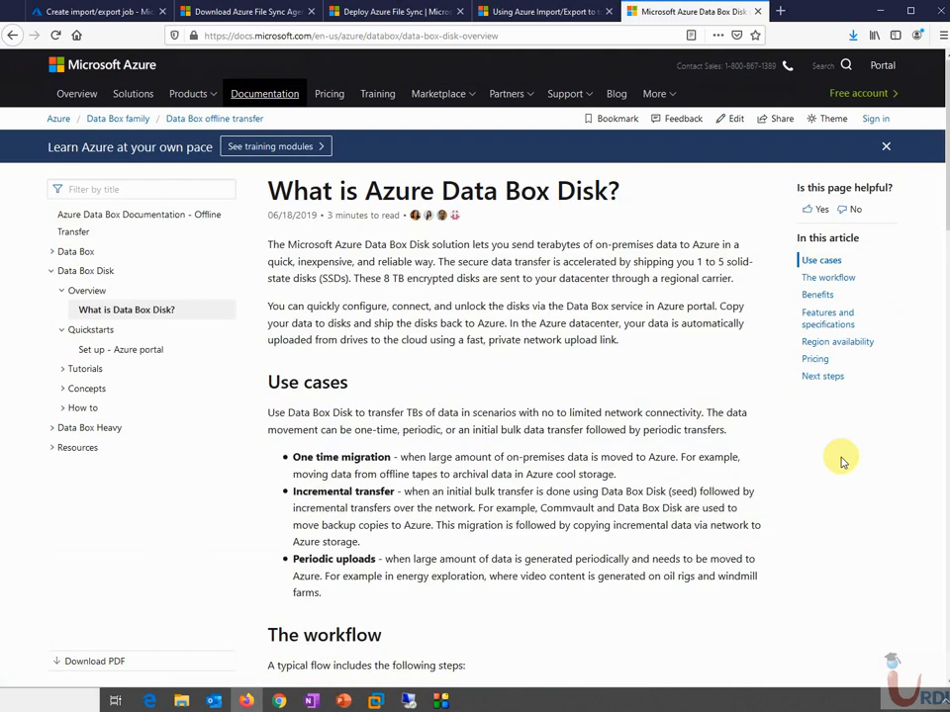